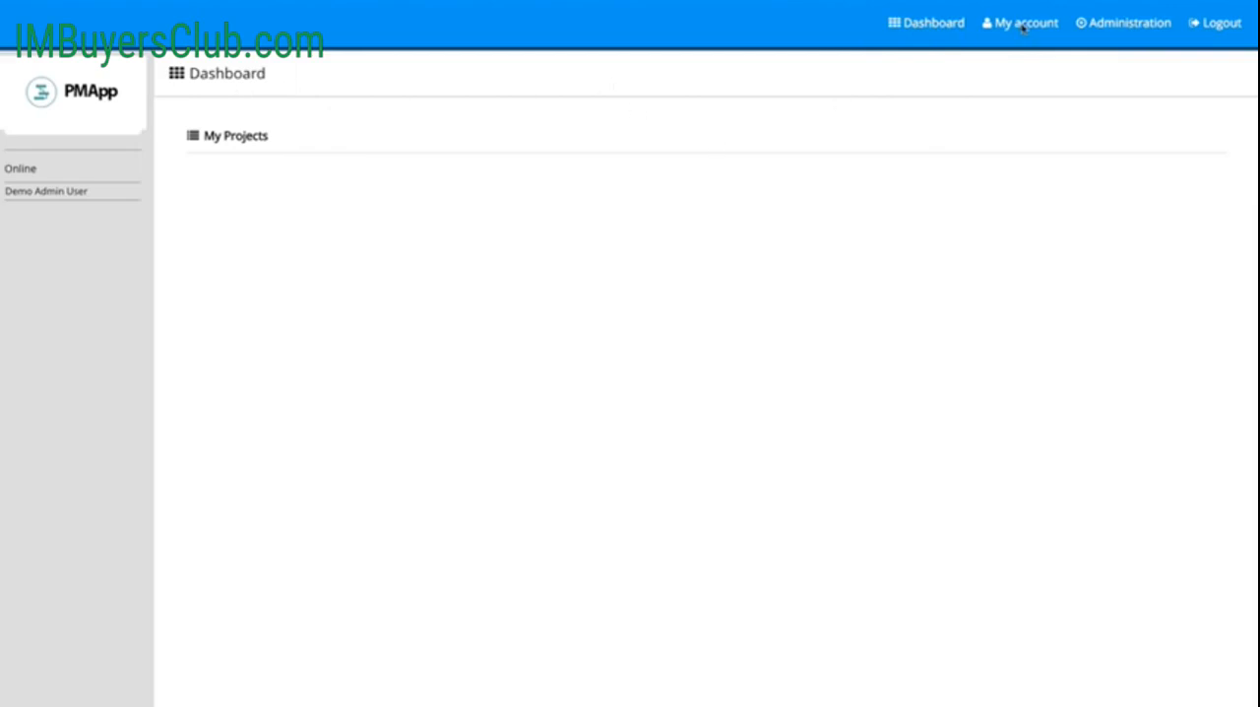
# Step: Open the system administration settings and examine the available locale options without changing them
pyautogui.click(1119, 36)
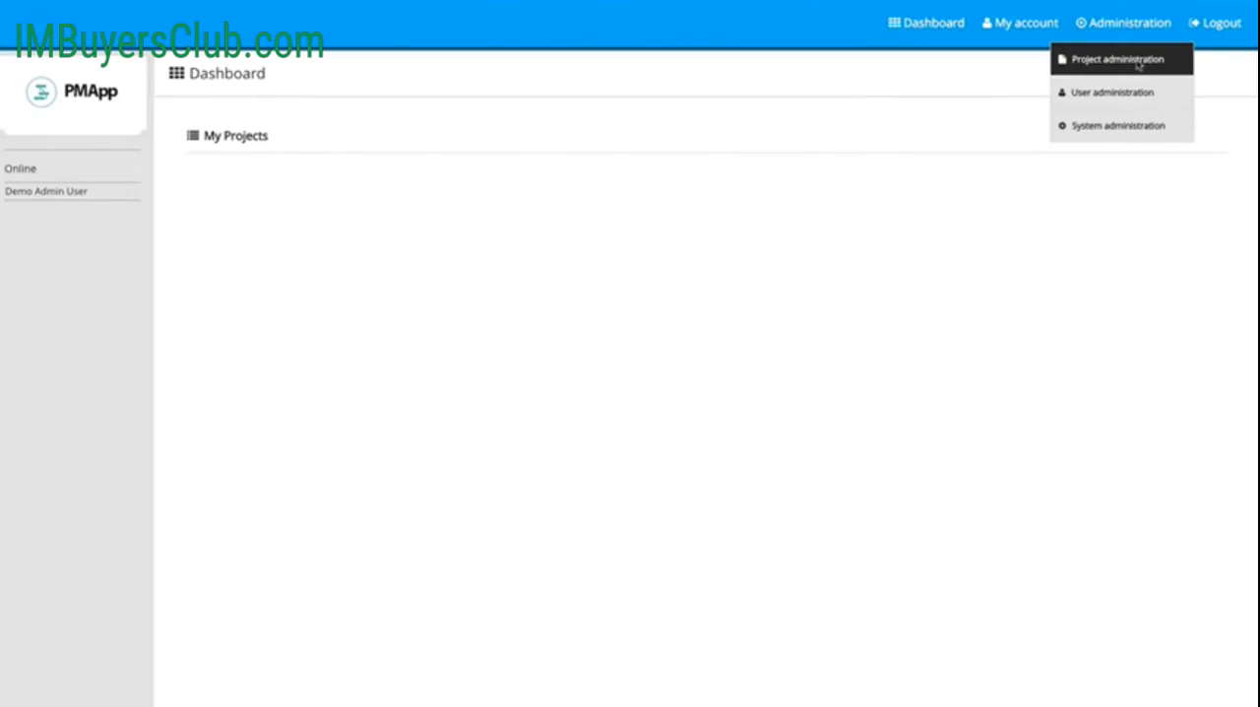
pyautogui.click(1105, 133)
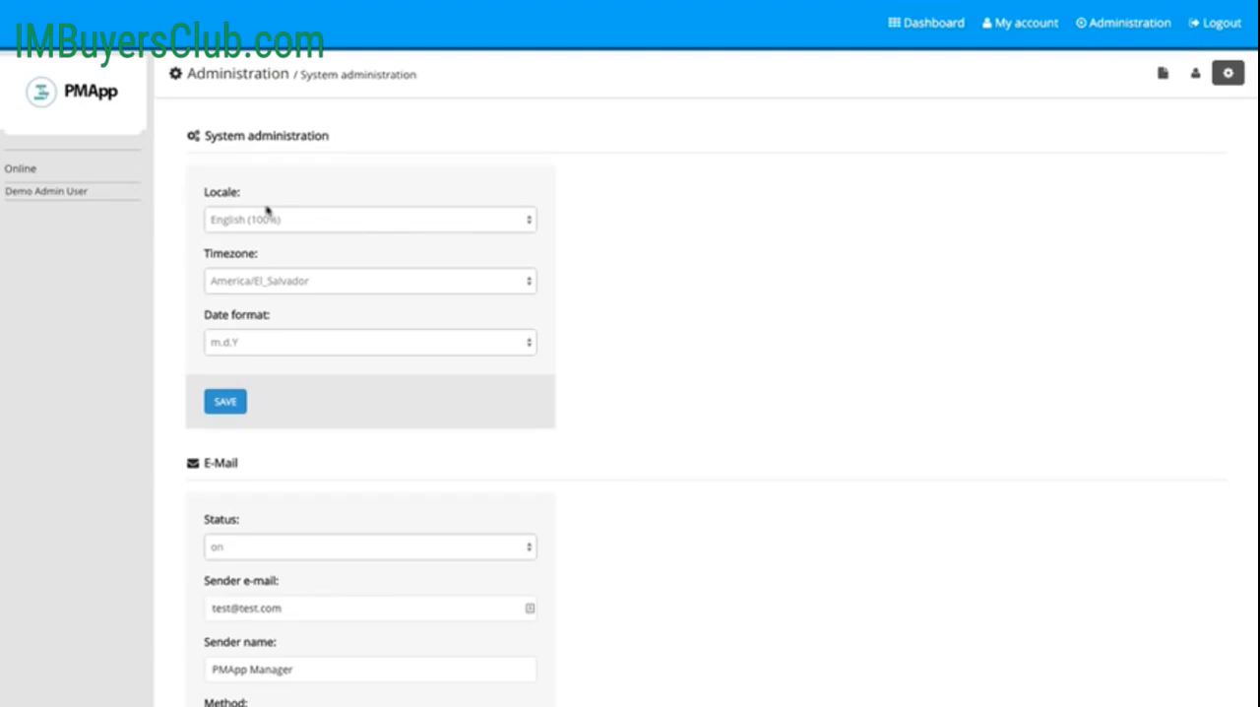
pyautogui.click(285, 219)
pyautogui.click(668, 215)
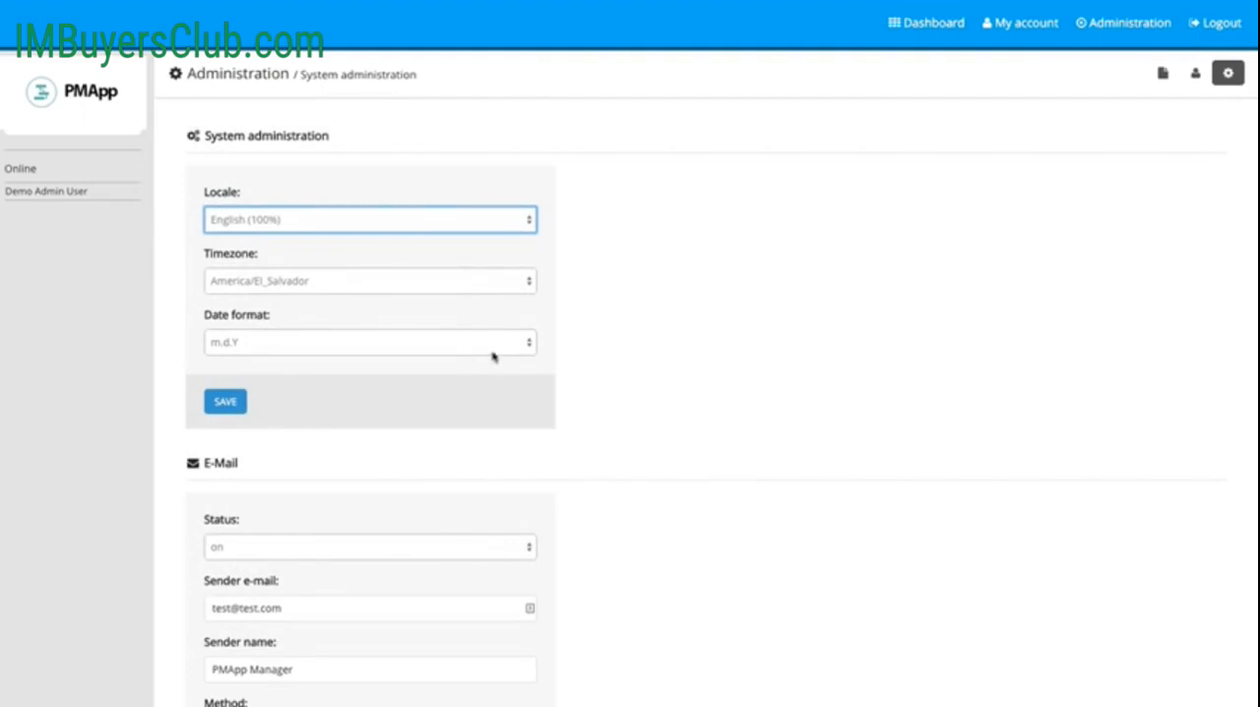
pyautogui.click(743, 332)
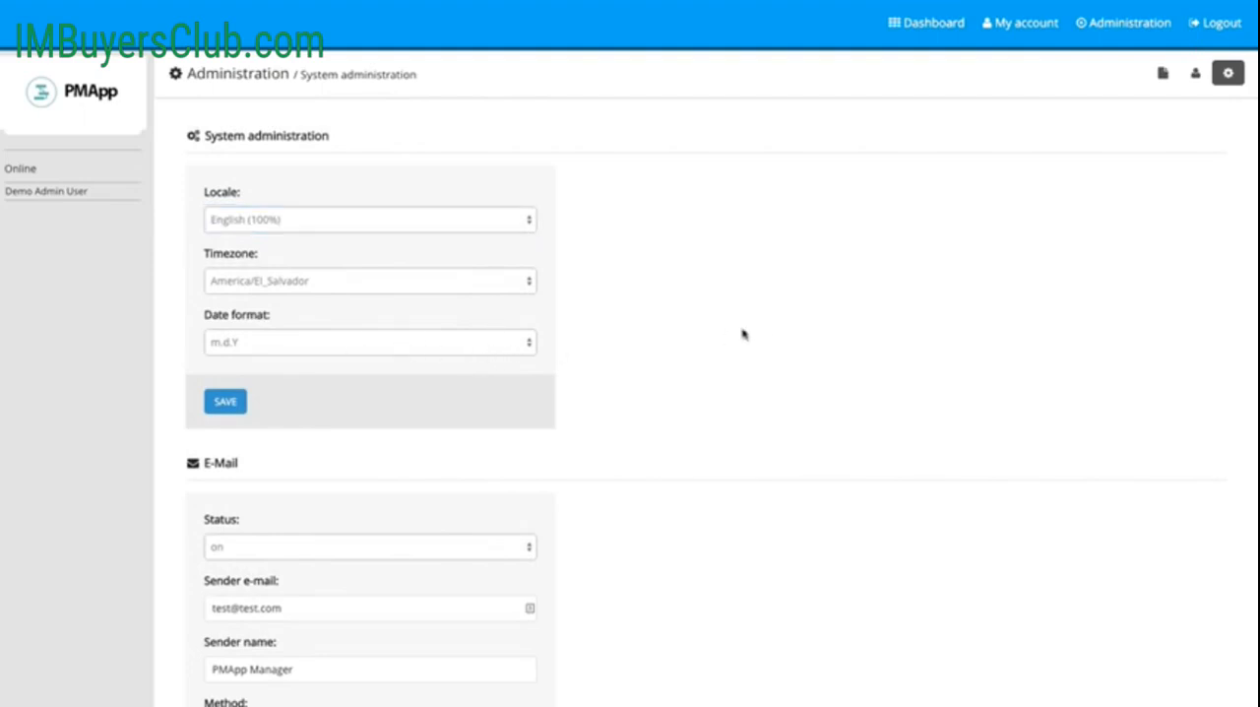
# Step: Examine the e-mail settings, checking the status and sending method options and keeping the method at SMTP
pyautogui.scroll(-2, 743, 332)
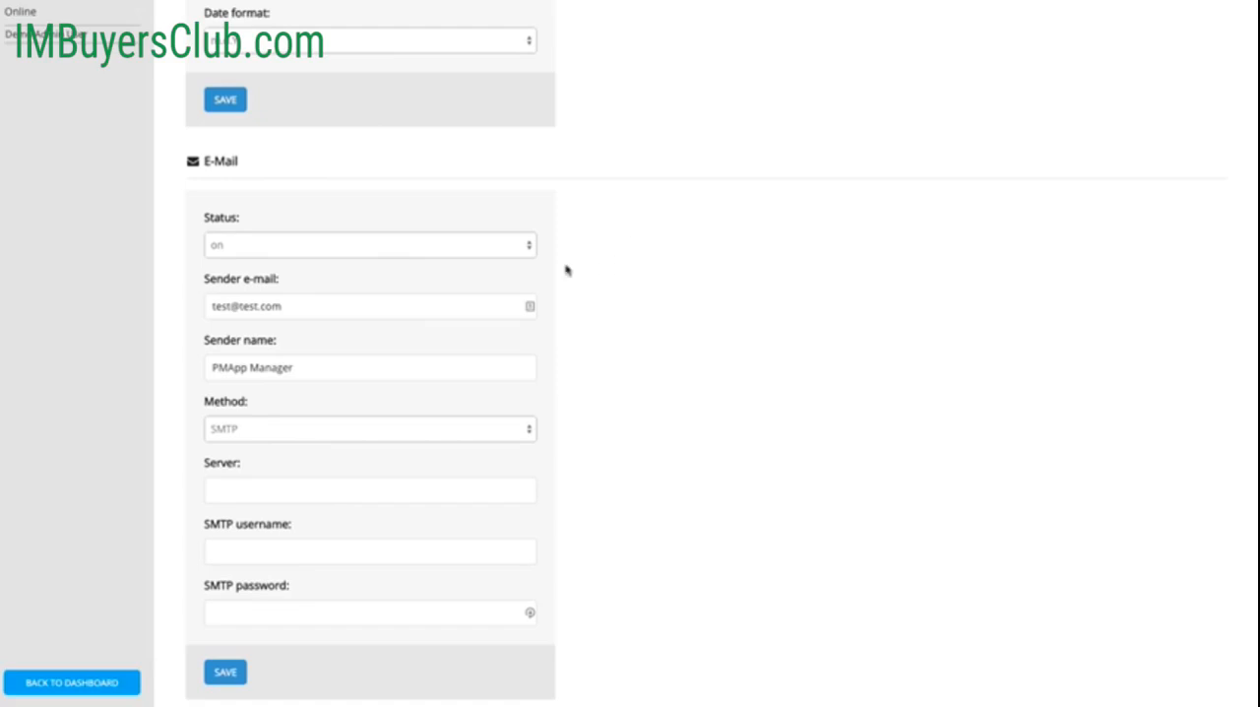
pyautogui.click(525, 249)
pyautogui.click(692, 246)
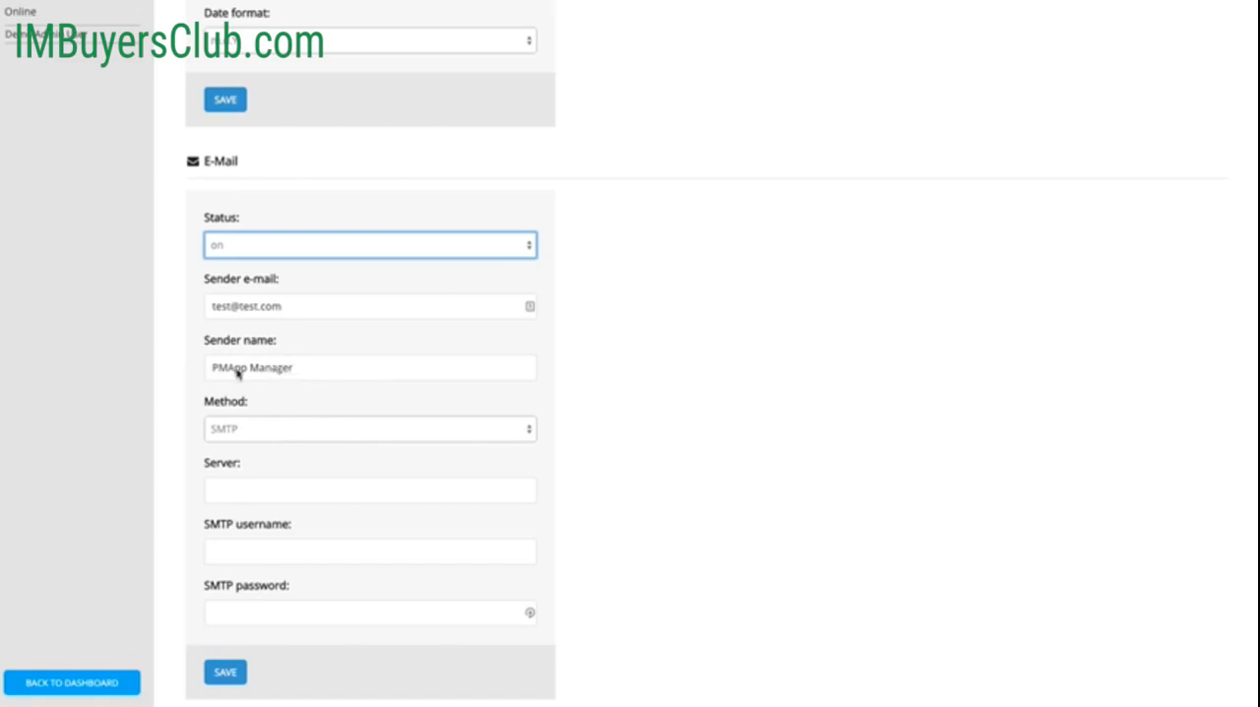
pyautogui.click(427, 437)
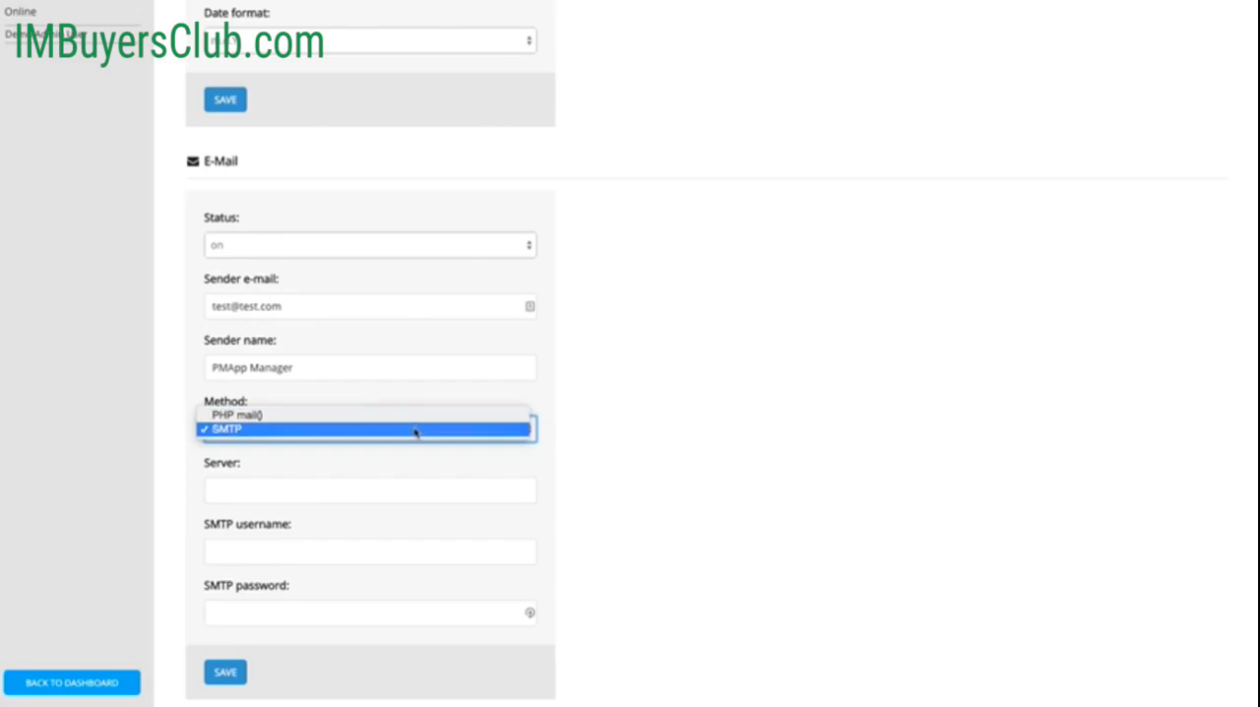
pyautogui.click(414, 431)
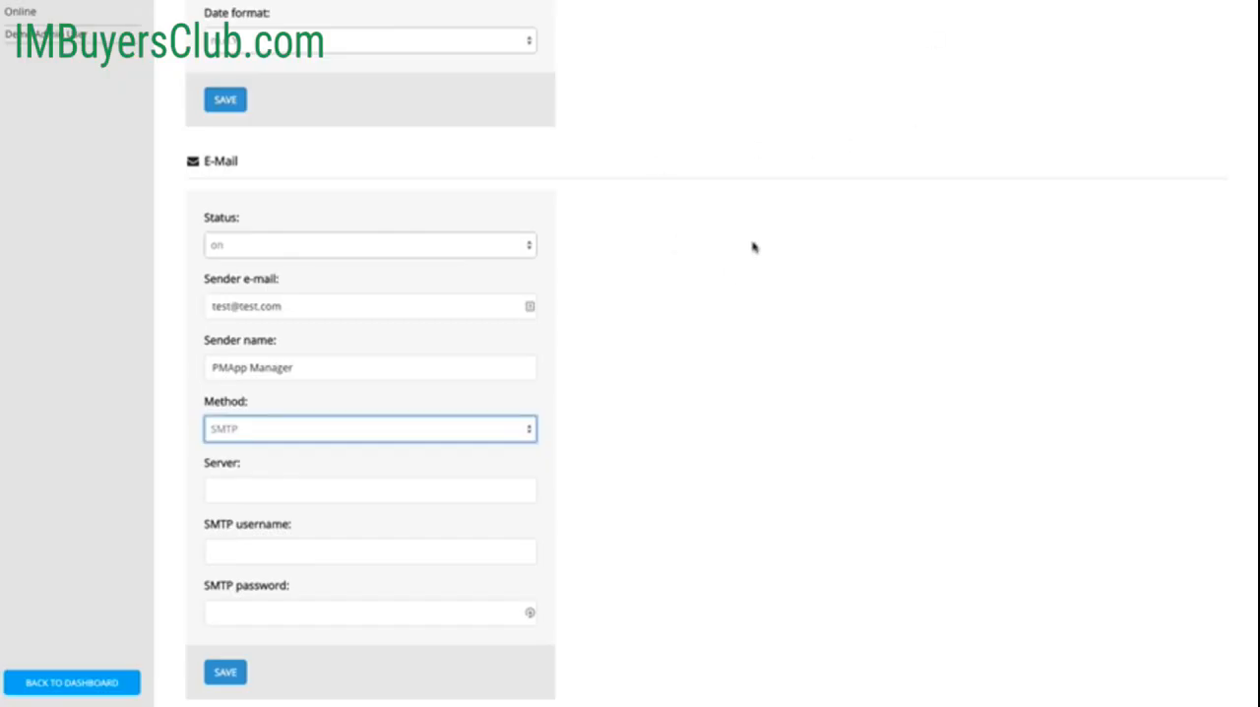
pyautogui.click(754, 247)
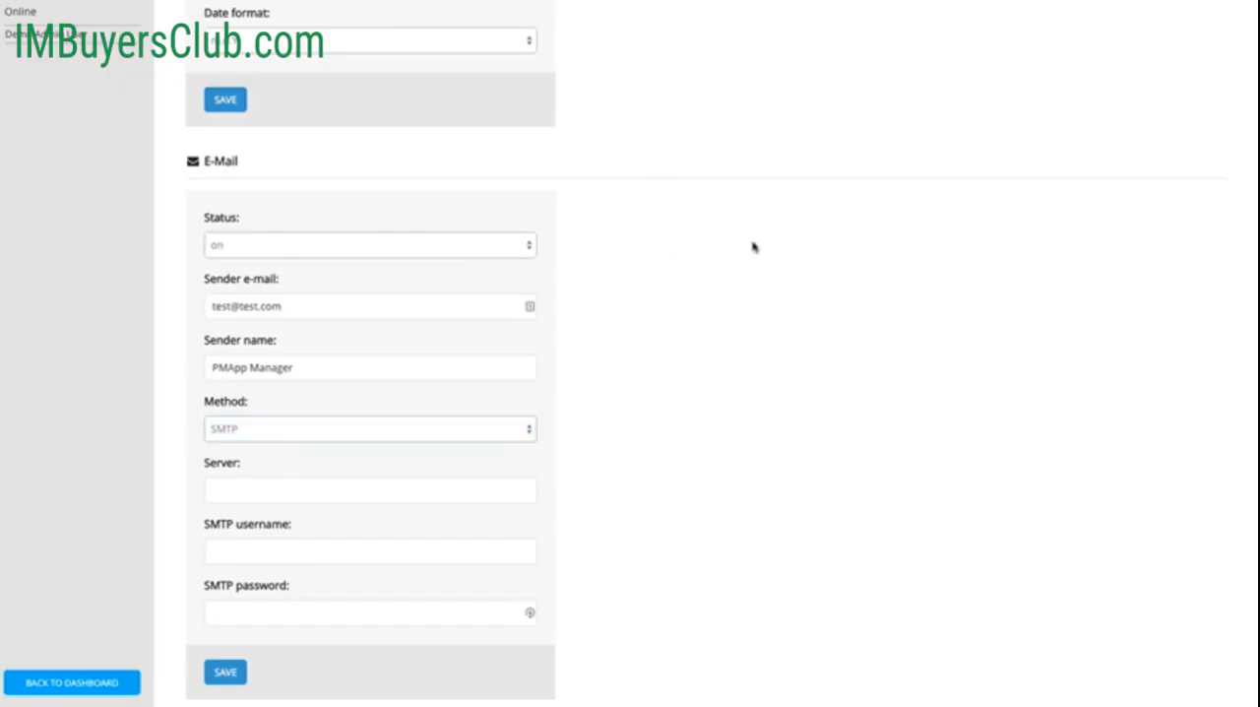
# Step: Go to the user administration page
pyautogui.scroll(5, 754, 288)
pyautogui.click(1095, 29)
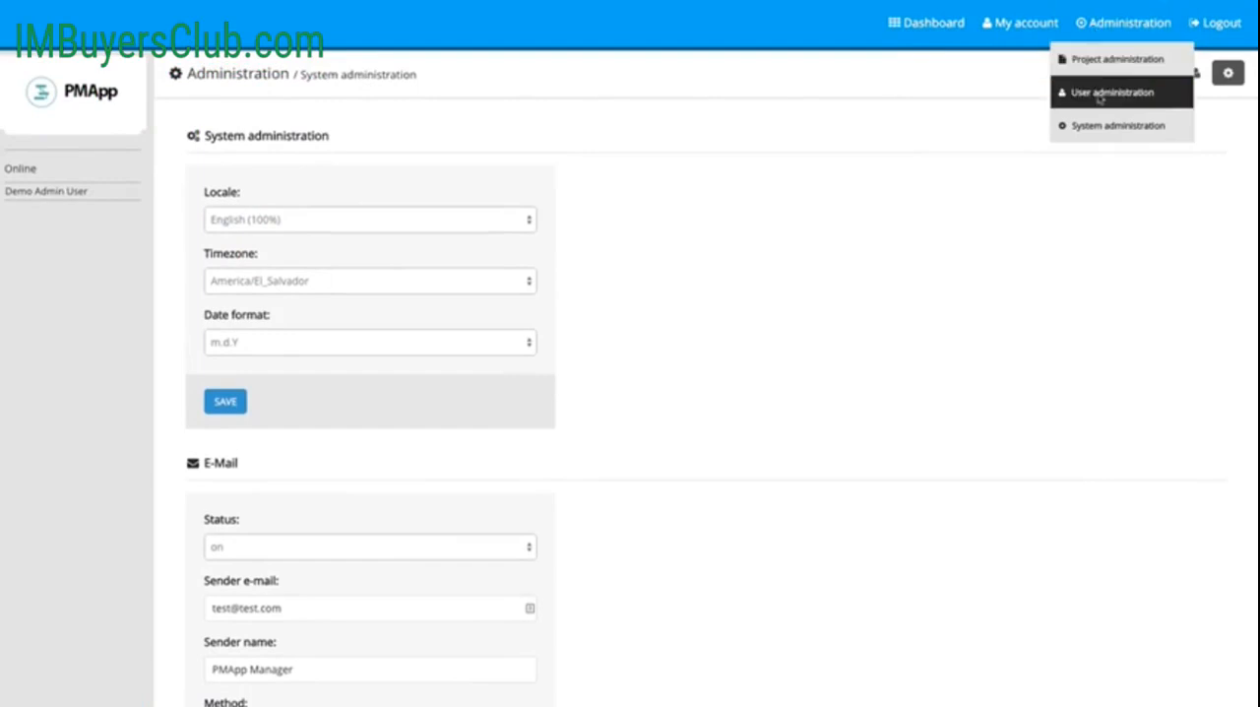
pyautogui.click(1065, 106)
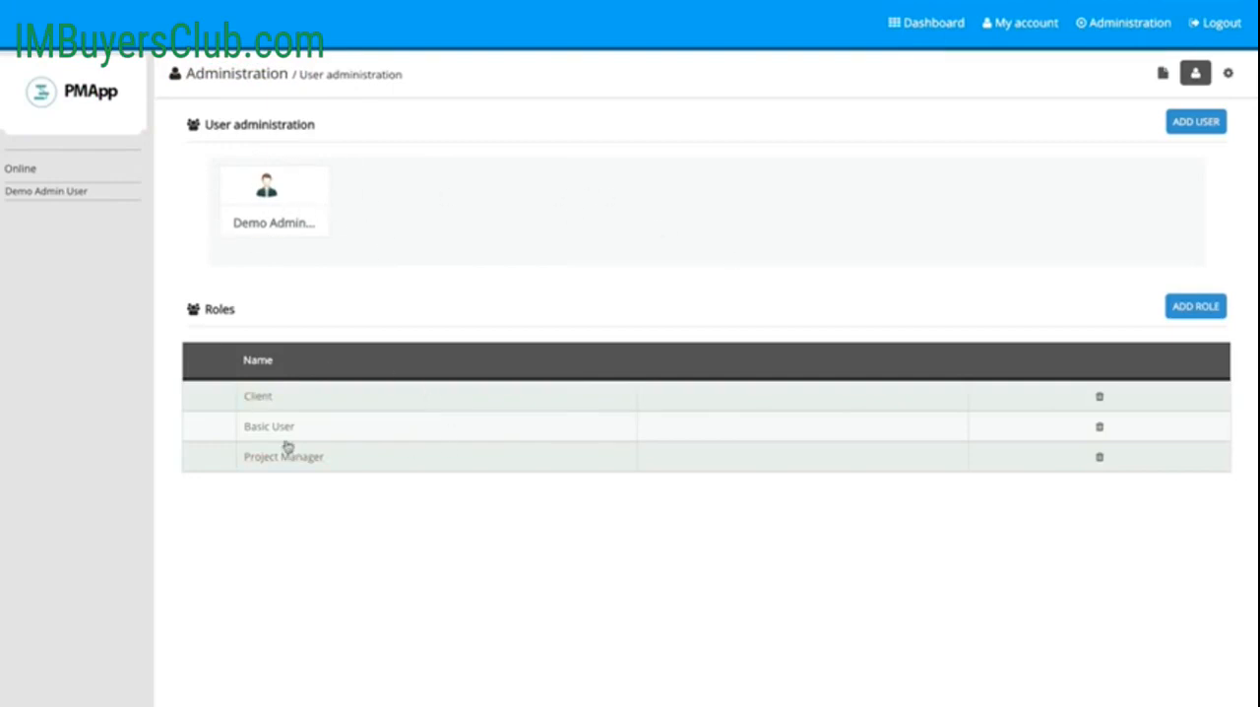
# Step: Examine all the permissions assigned to the Client role, from projects to chat, and collapse its details
pyautogui.click(258, 397)
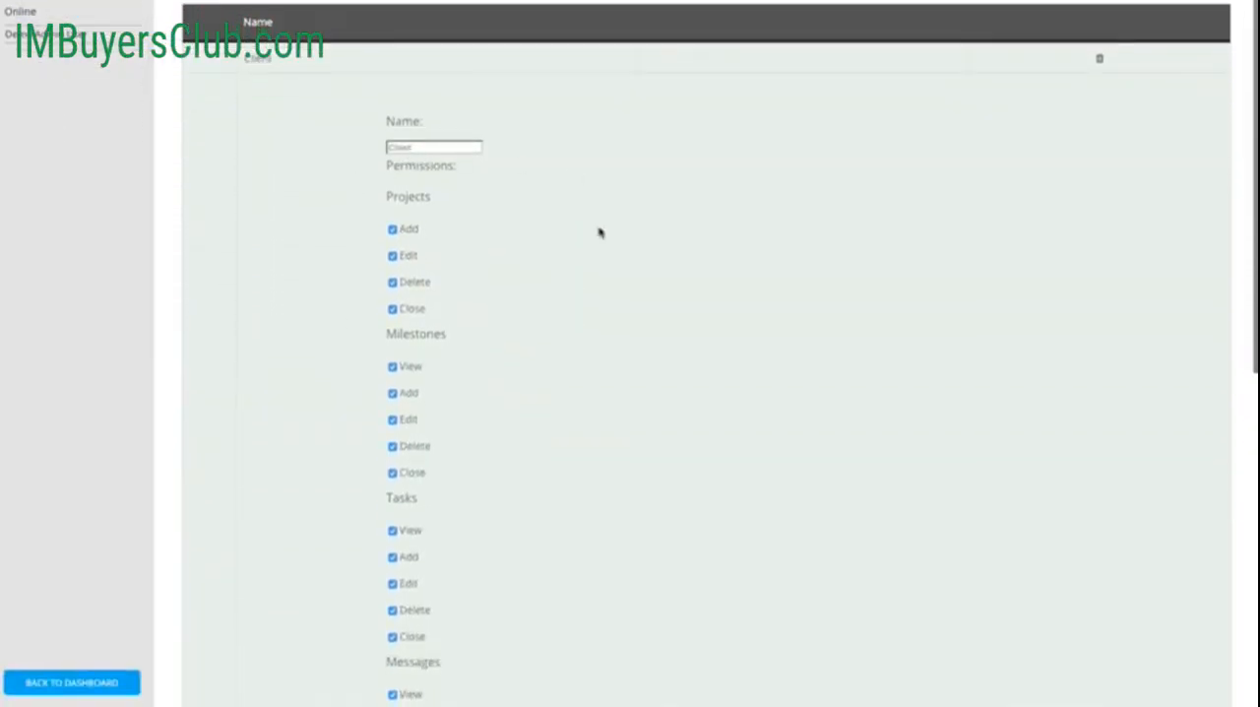
pyautogui.scroll(-2, 601, 232)
pyautogui.scroll(-1, 380, 158)
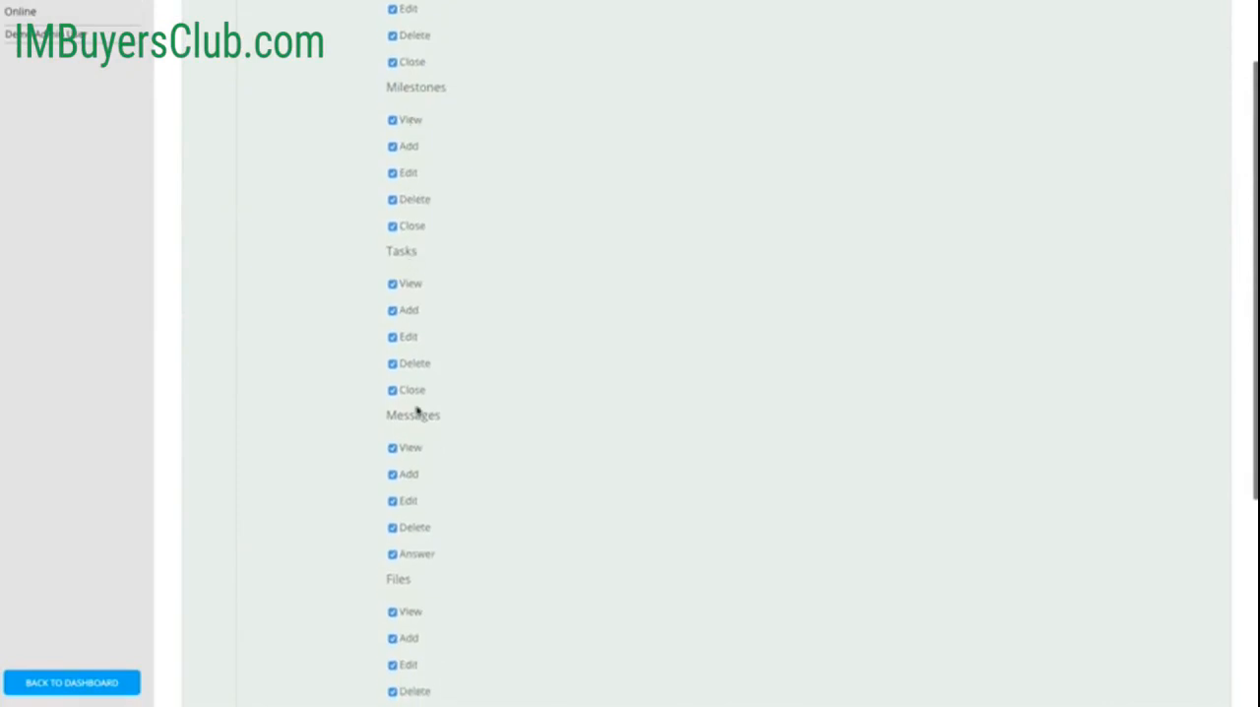
pyautogui.scroll(-3, 551, 411)
pyautogui.scroll(-1, 466, 473)
pyautogui.scroll(-1, 523, 467)
pyautogui.scroll(3, 523, 466)
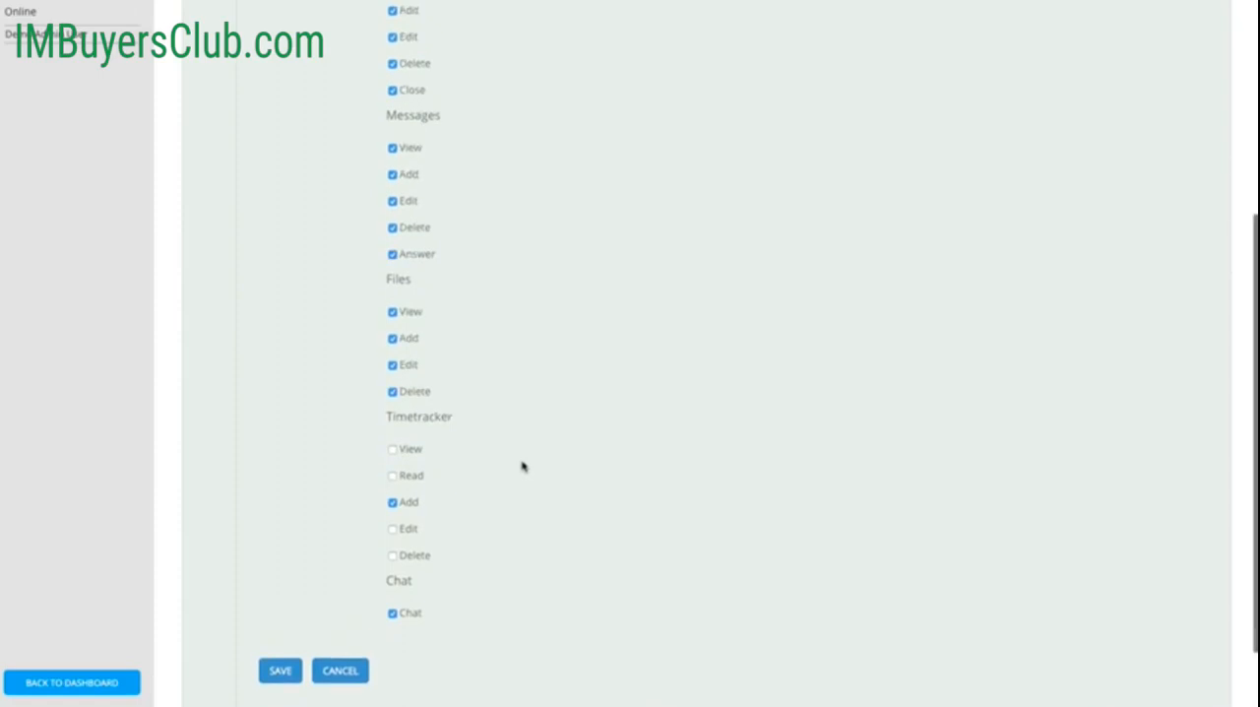
pyautogui.scroll(7, 523, 467)
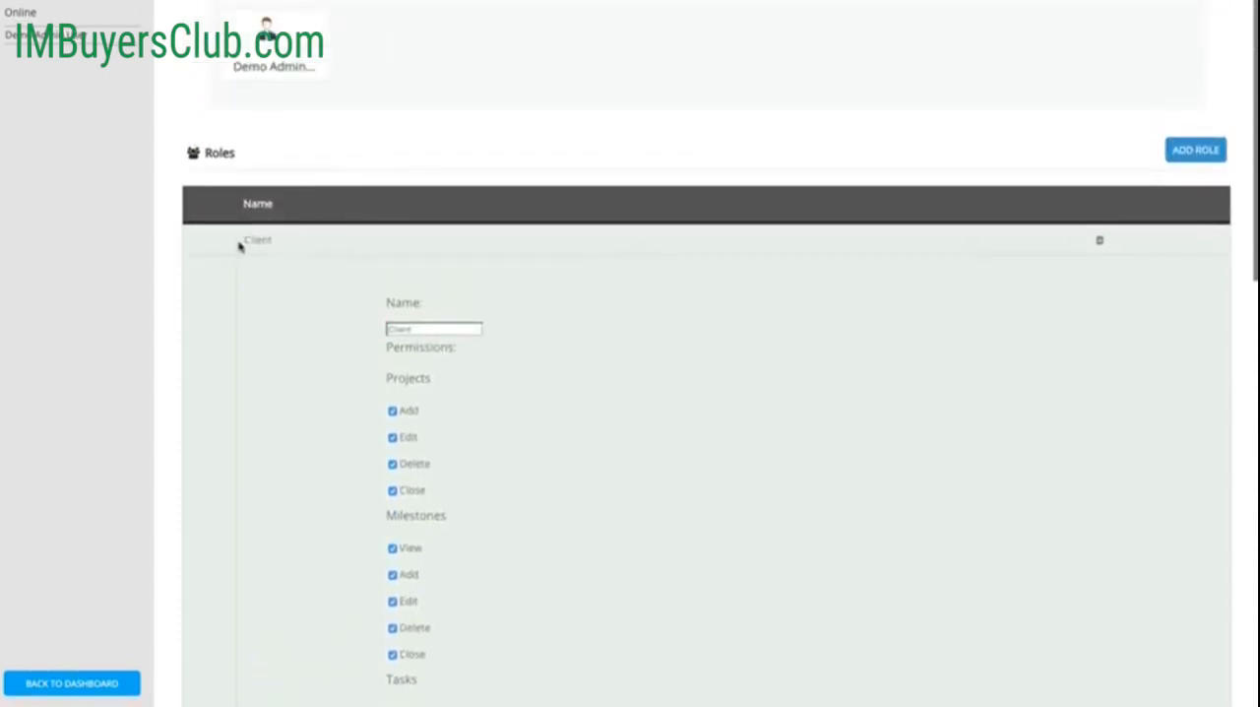
pyautogui.click(258, 241)
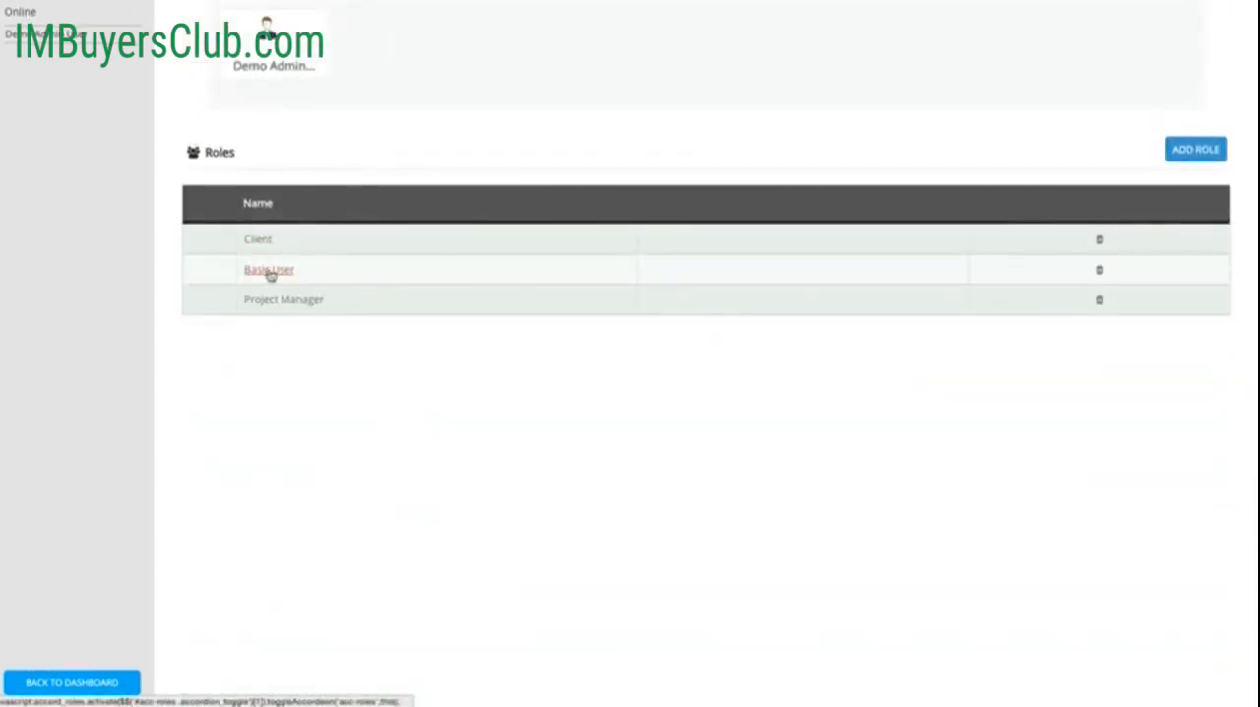
# Step: Expand the Basic User role, review its permissions and collapse it again
pyautogui.click(270, 272)
pyautogui.scroll(-8, 619, 398)
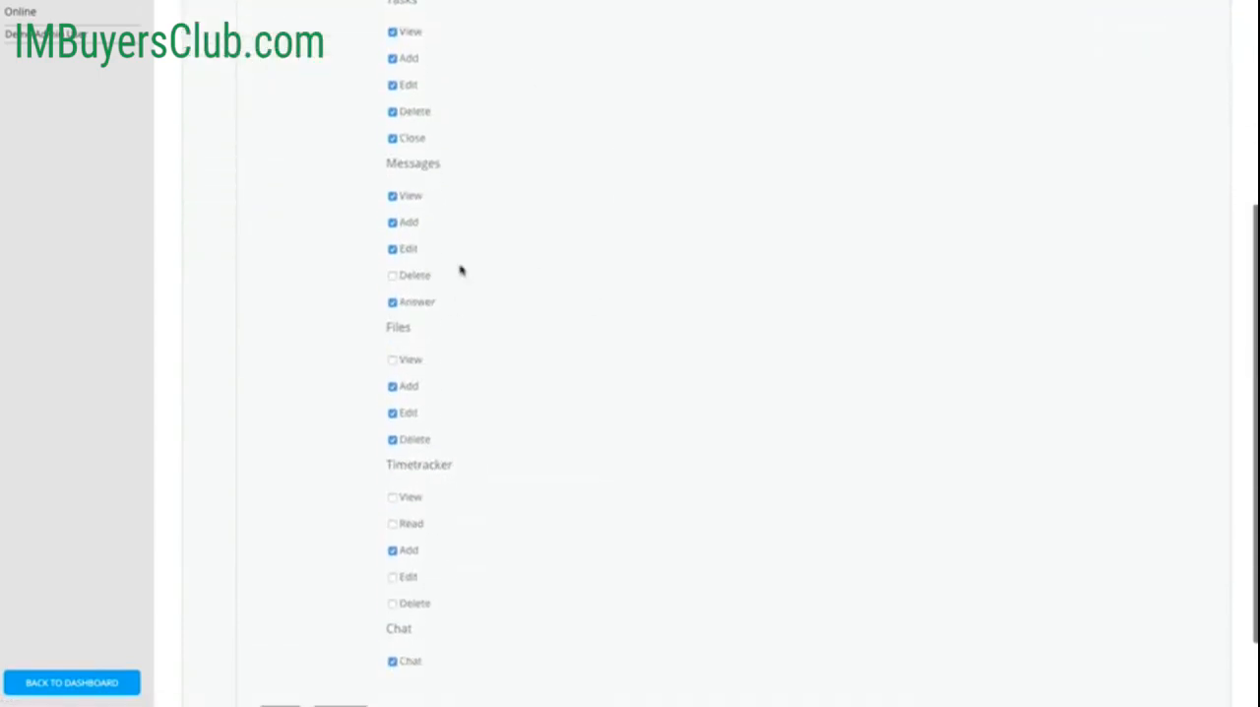
pyautogui.scroll(10, 505, 337)
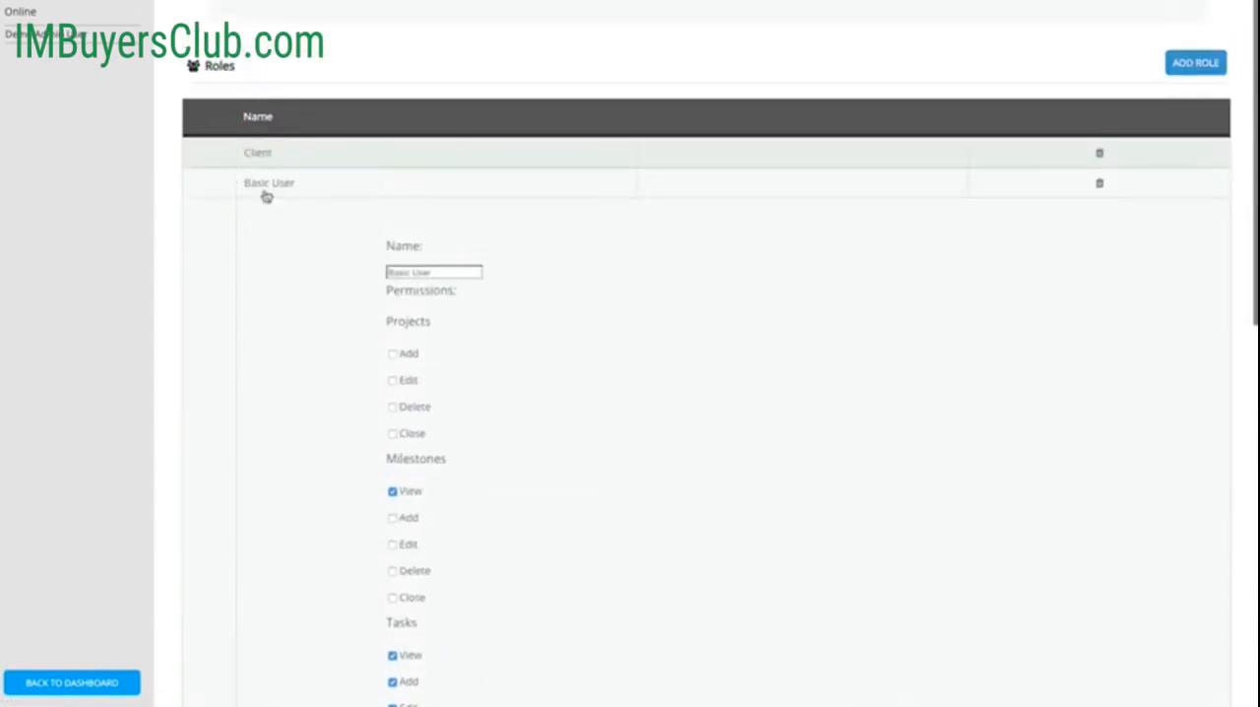
pyautogui.click(269, 186)
# Step: Review the permissions granted to the Project Manager role and collapse its details
pyautogui.click(290, 306)
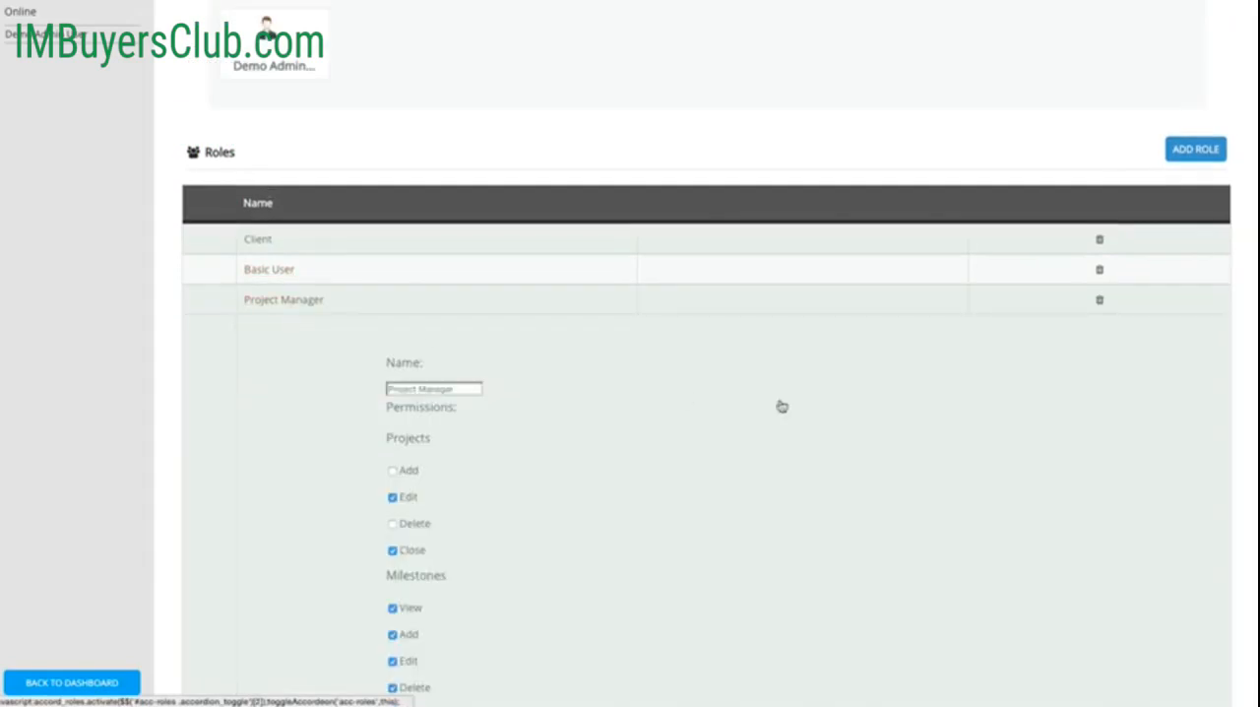
pyautogui.scroll(-8, 658, 436)
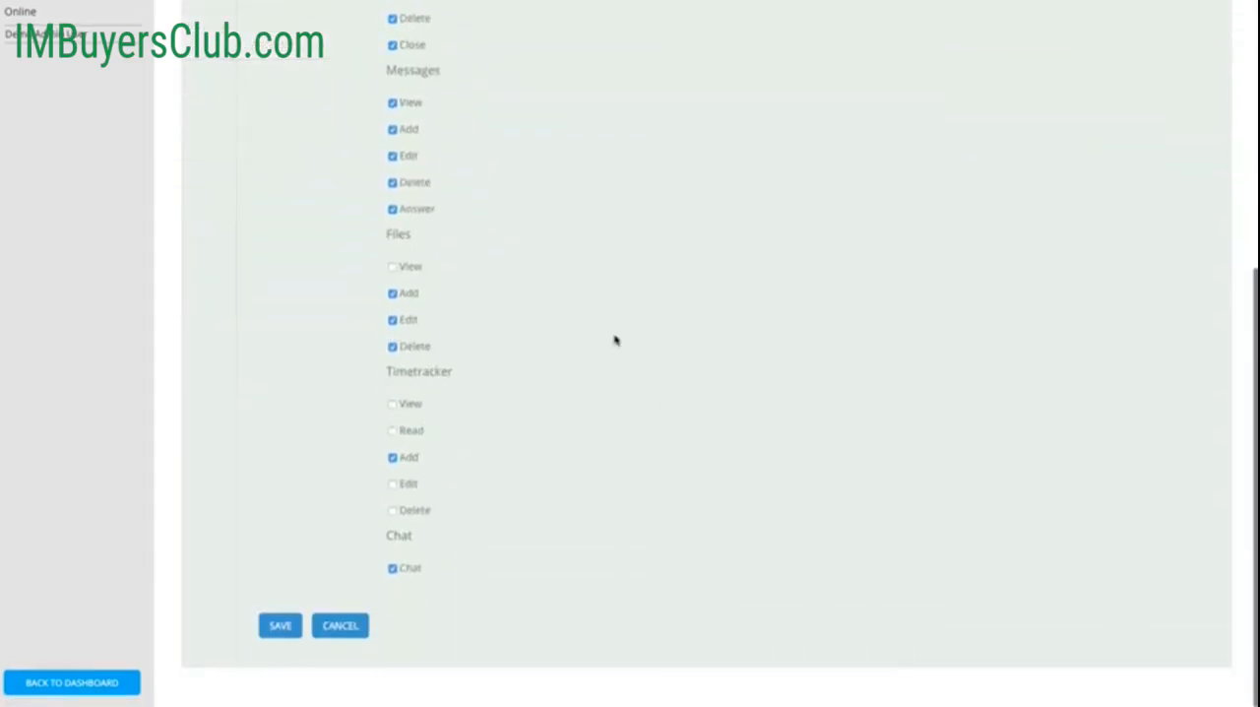
pyautogui.scroll(3, 549, 266)
pyautogui.scroll(5, 548, 266)
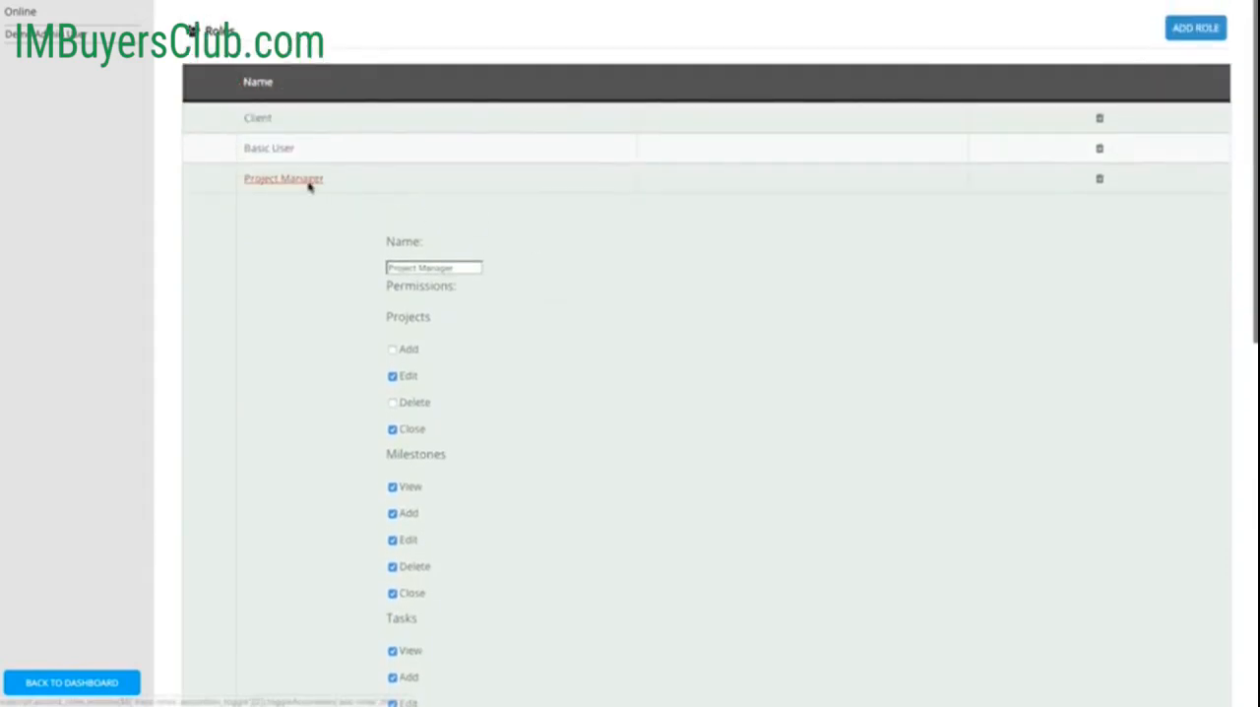
pyautogui.click(309, 184)
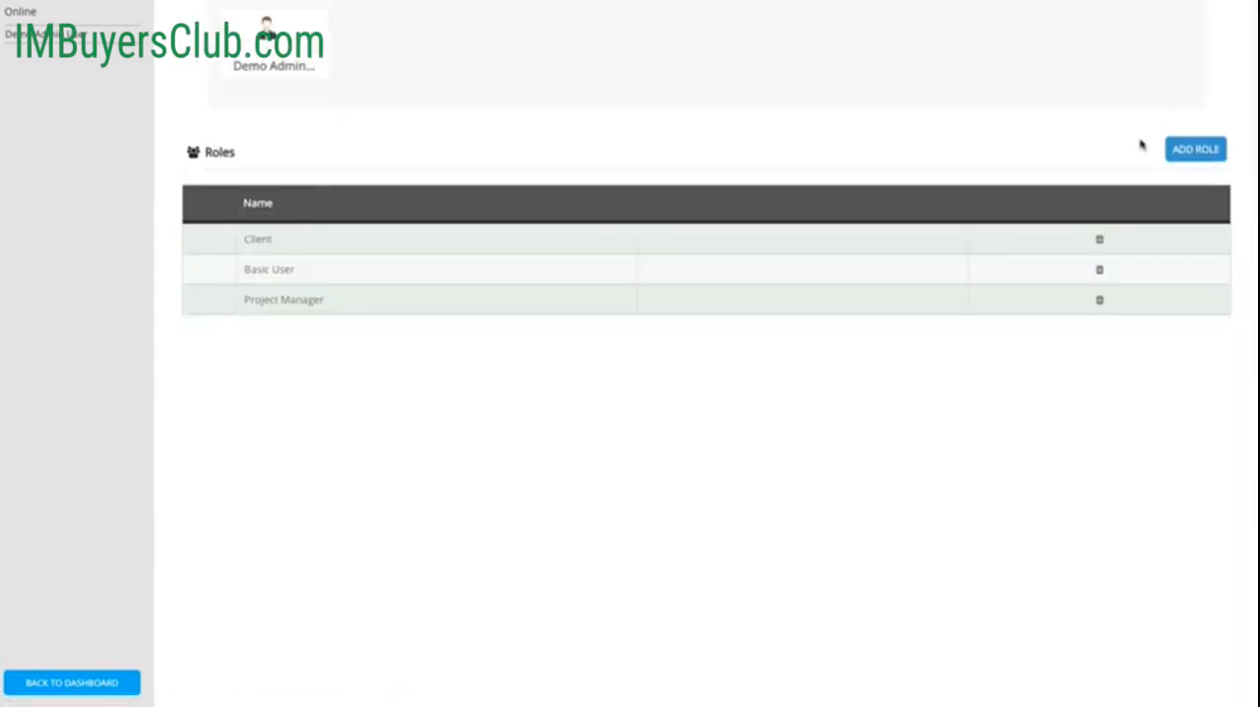
# Step: Open the form for a new role, look through its permission options and close it without saving
pyautogui.click(1194, 149)
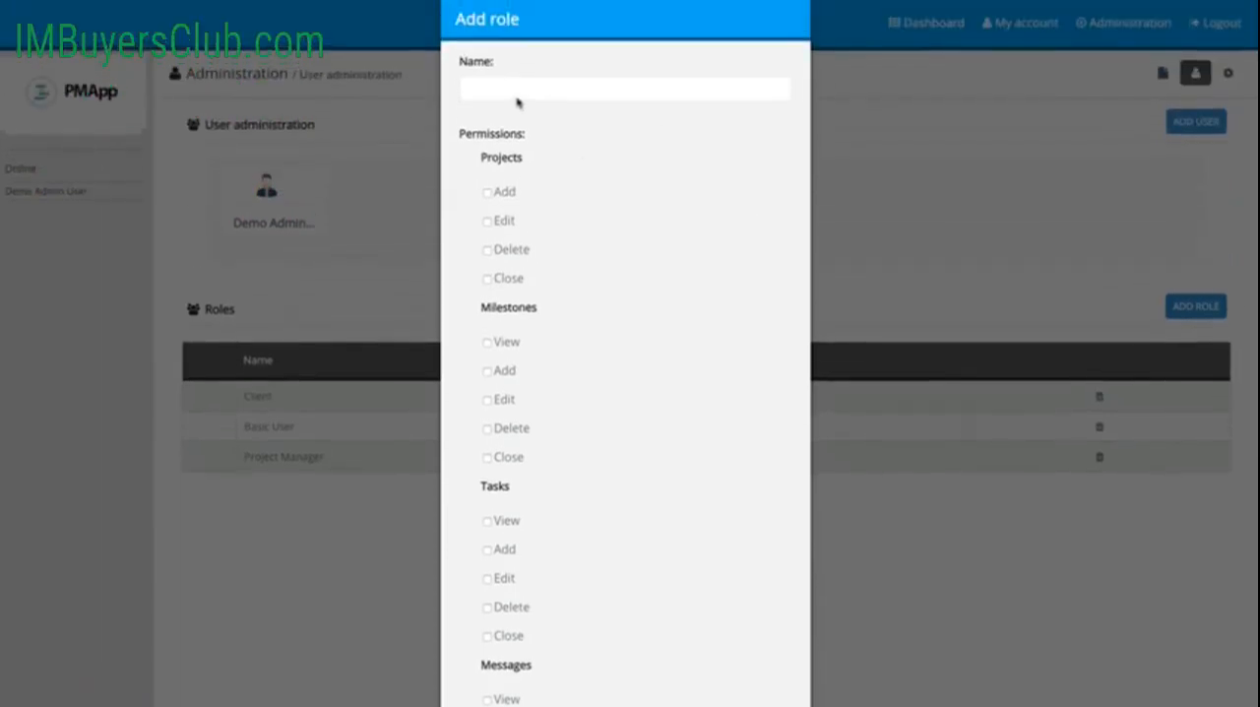
pyautogui.scroll(-5, 608, 289)
pyautogui.scroll(4, 608, 292)
pyautogui.scroll(-4, 608, 293)
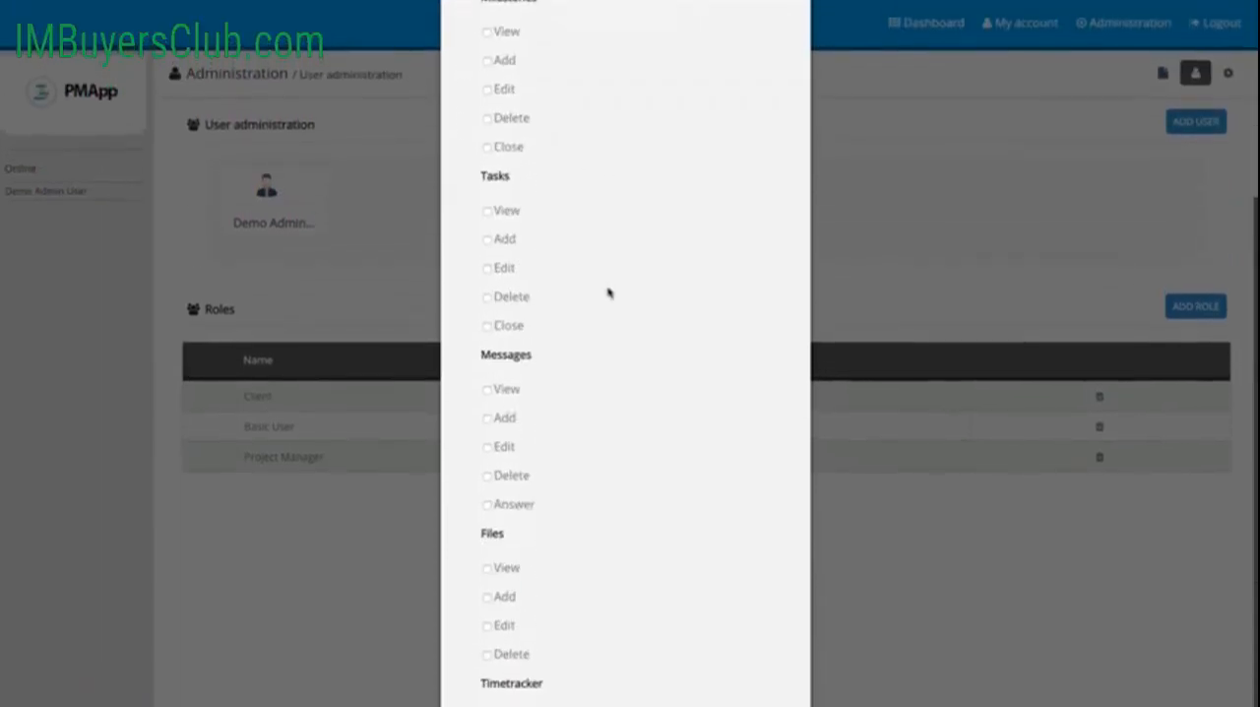
pyautogui.scroll(4, 608, 292)
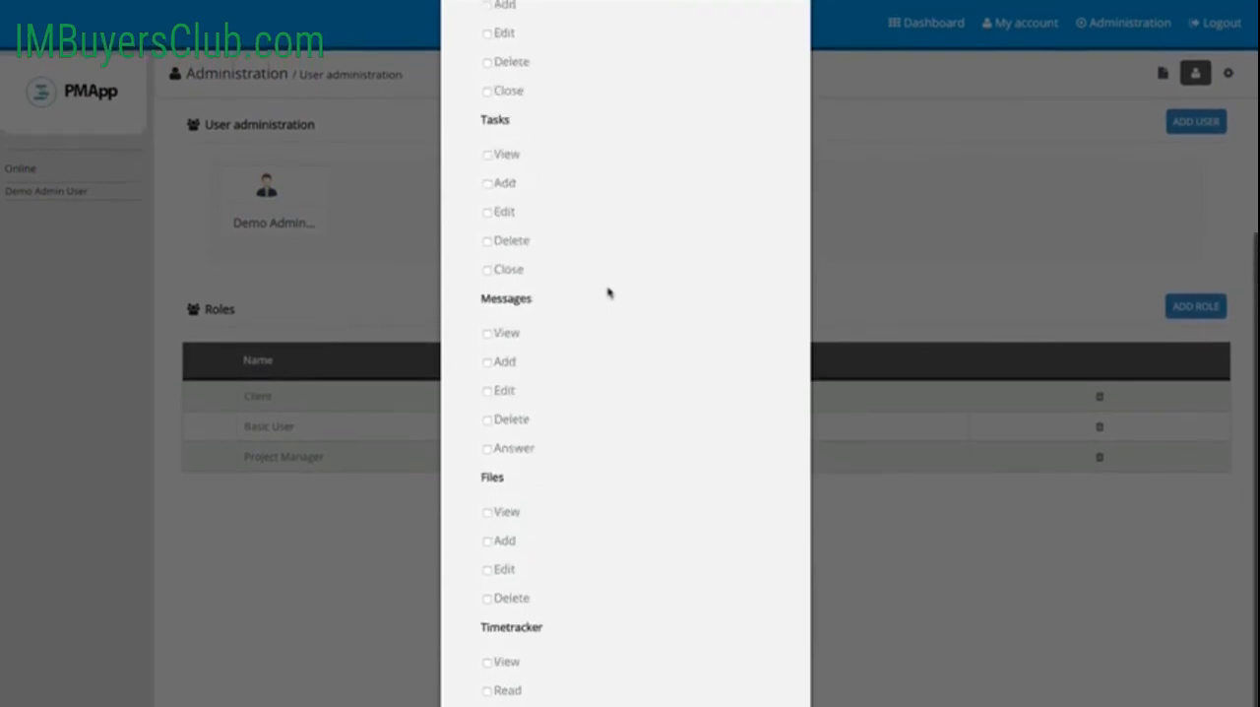
pyautogui.scroll(-4, 608, 293)
pyautogui.scroll(-1, 608, 293)
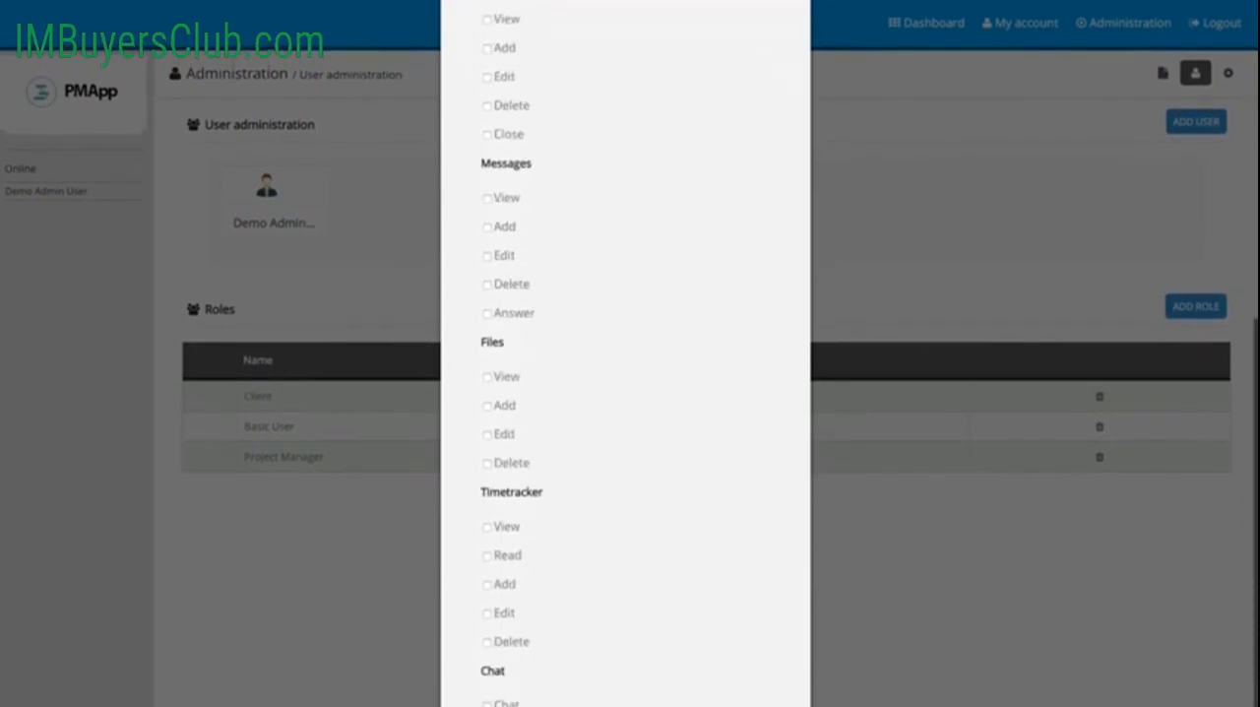
pyautogui.press('Escape')
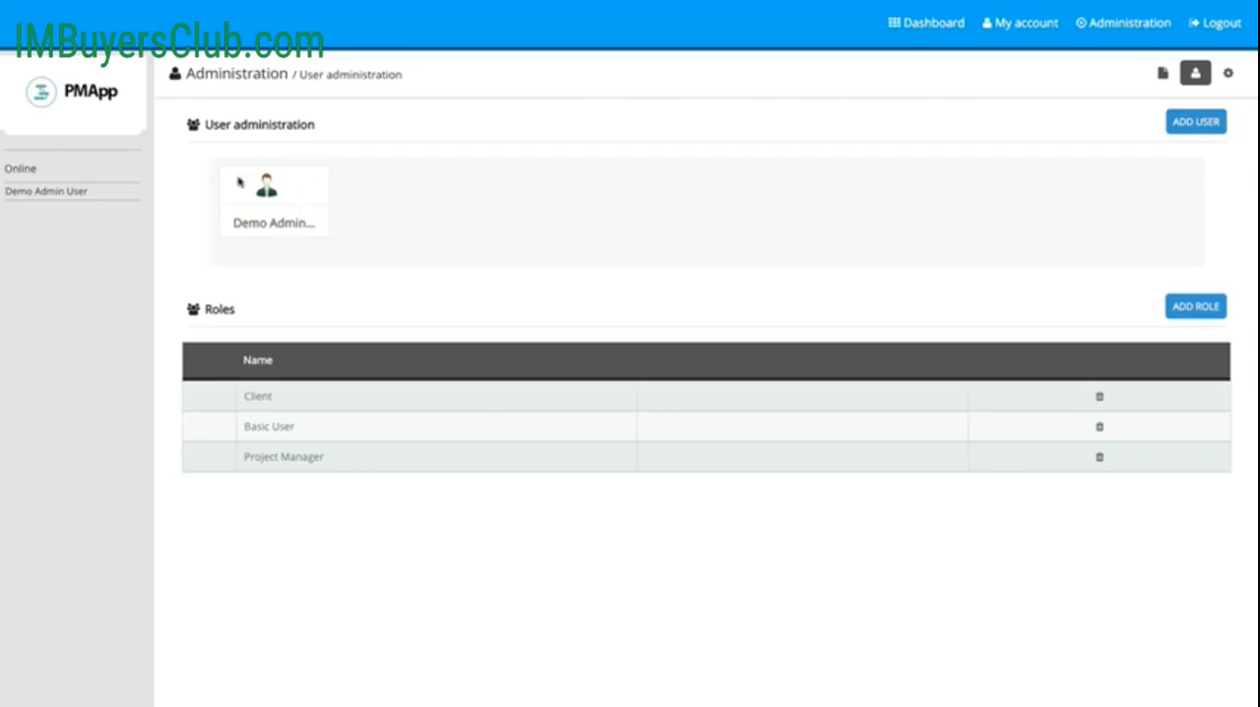
# Step: Start a new user with the username Project Manager and the company PMApp
pyautogui.click(1198, 125)
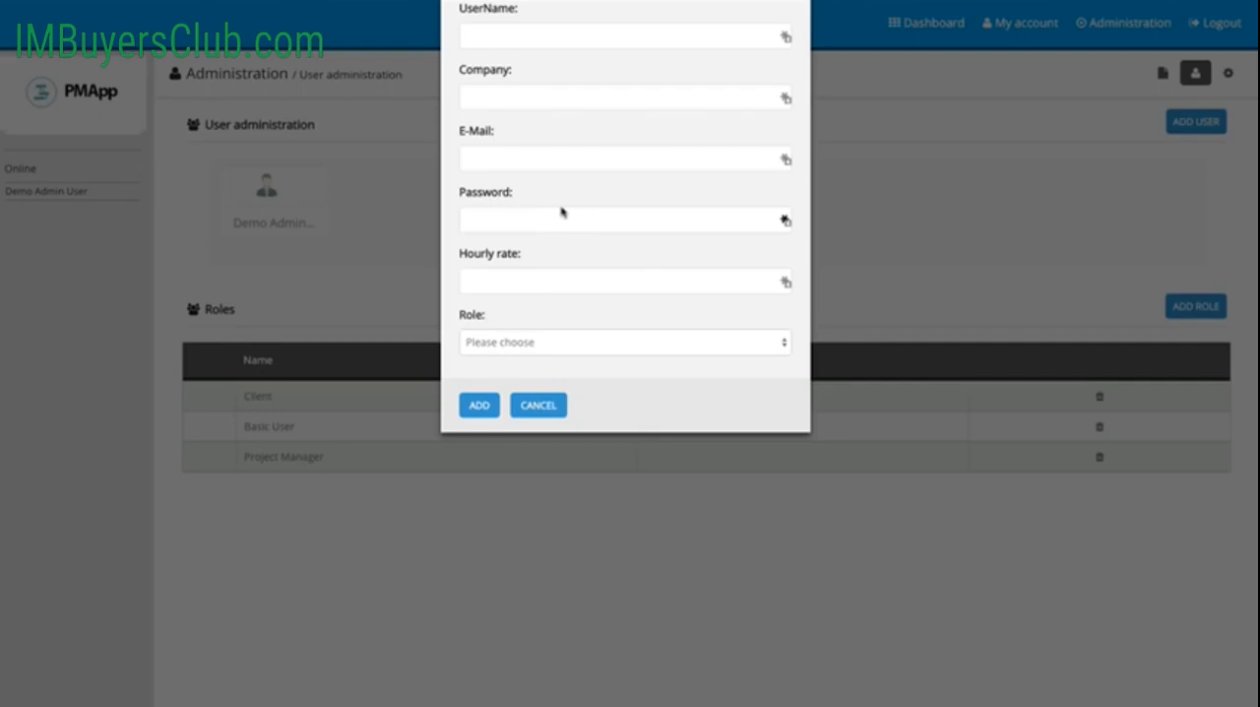
pyautogui.click(504, 43)
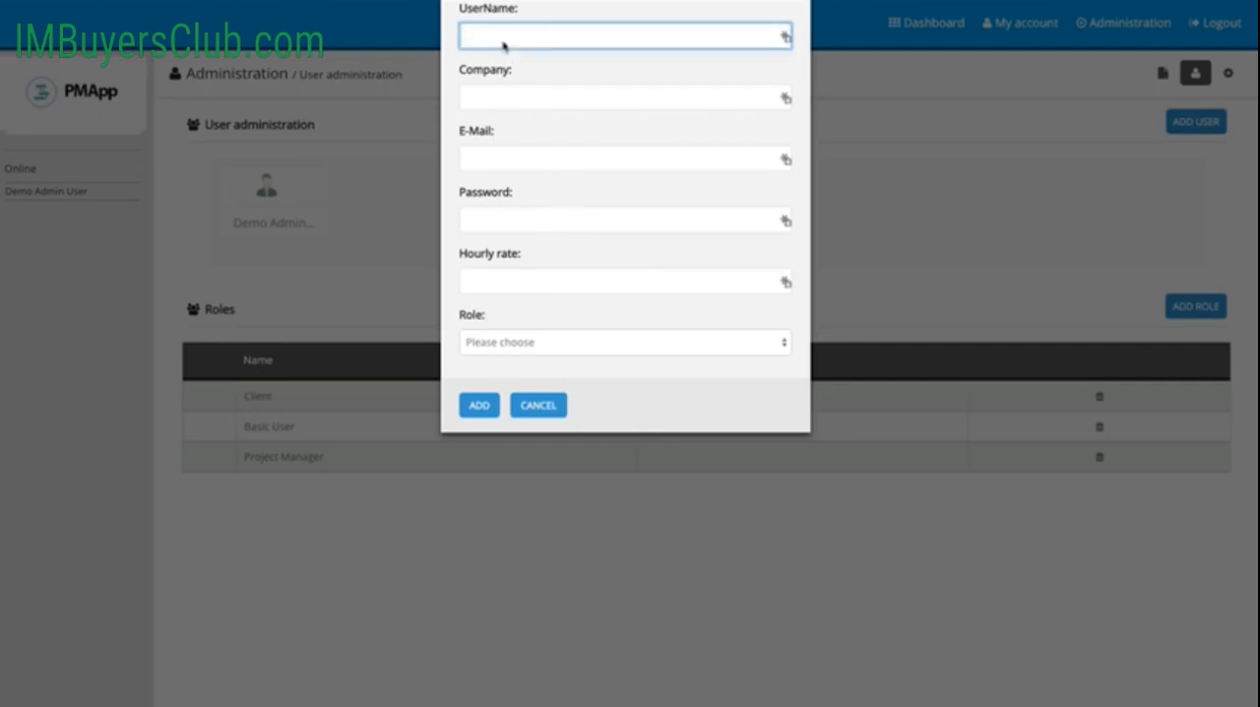
pyautogui.write('PM')
pyautogui.write('oject Manager')
pyautogui.click(512, 99)
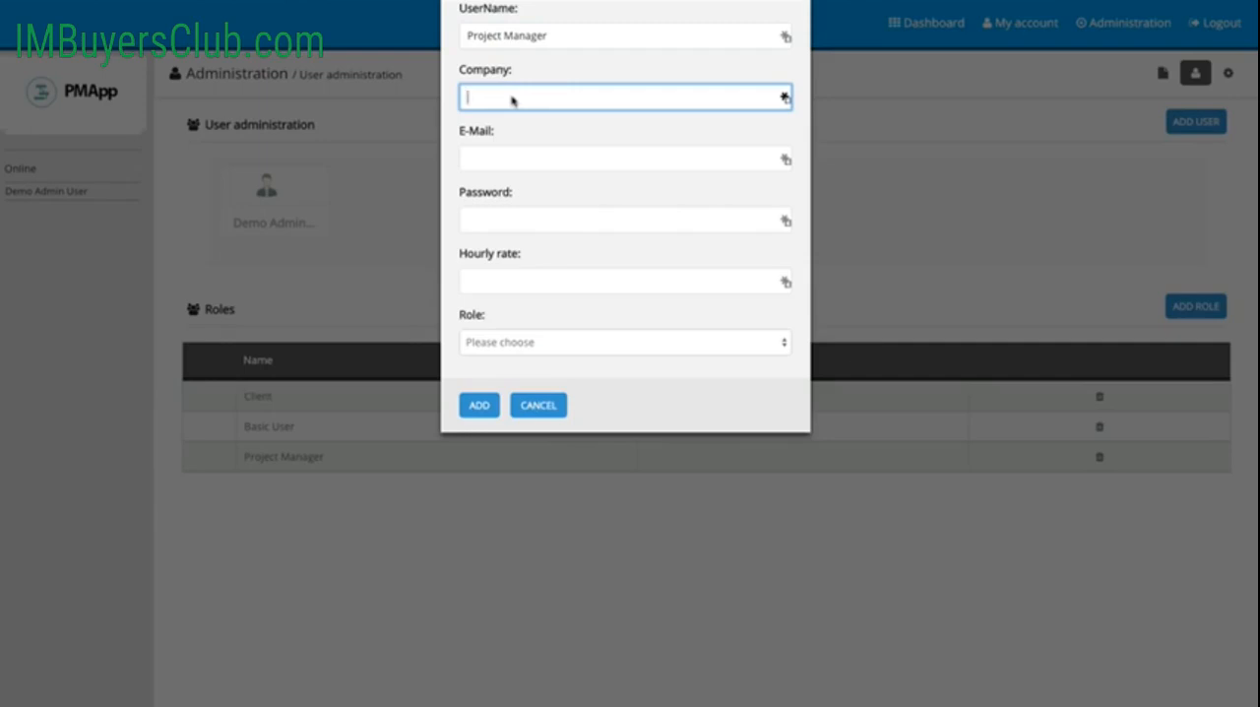
pyautogui.write('PMApp')
# Step: Fill in the new user's e-mail address and account password
pyautogui.click(502, 165)
pyautogui.write('test')
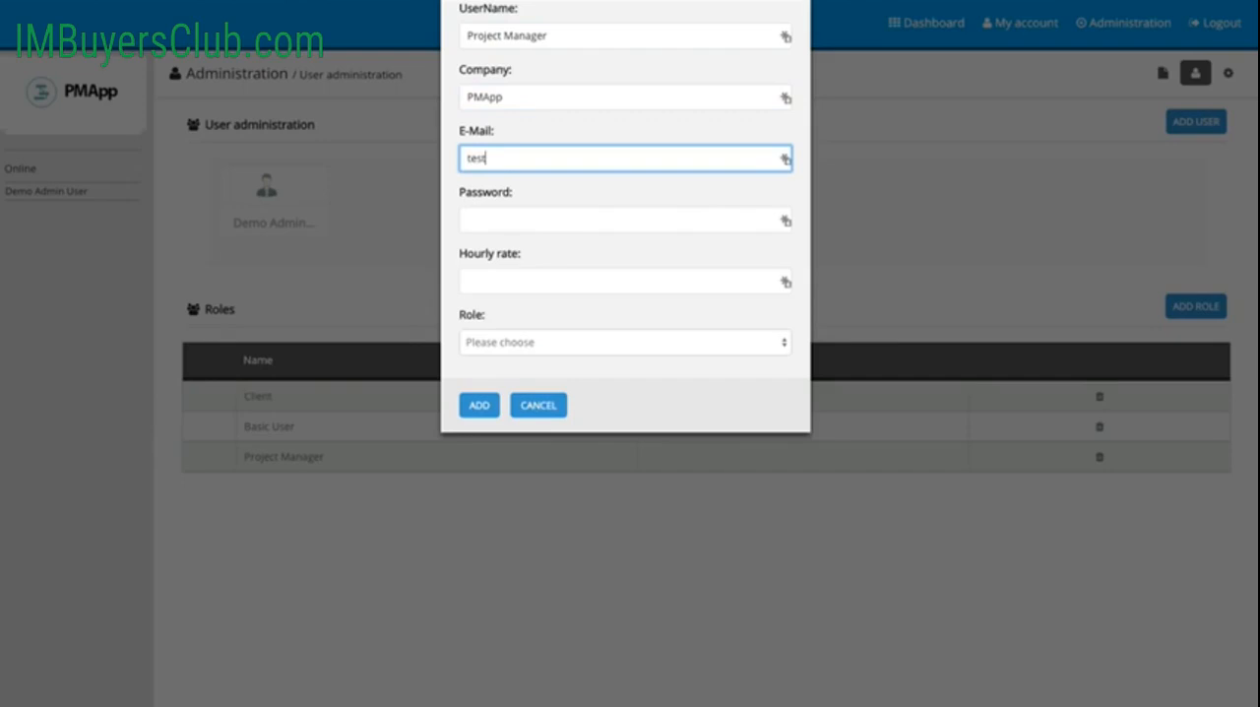
pyautogui.write('@test.com')
pyautogui.press('Tab')
pyautogui.write('testing')
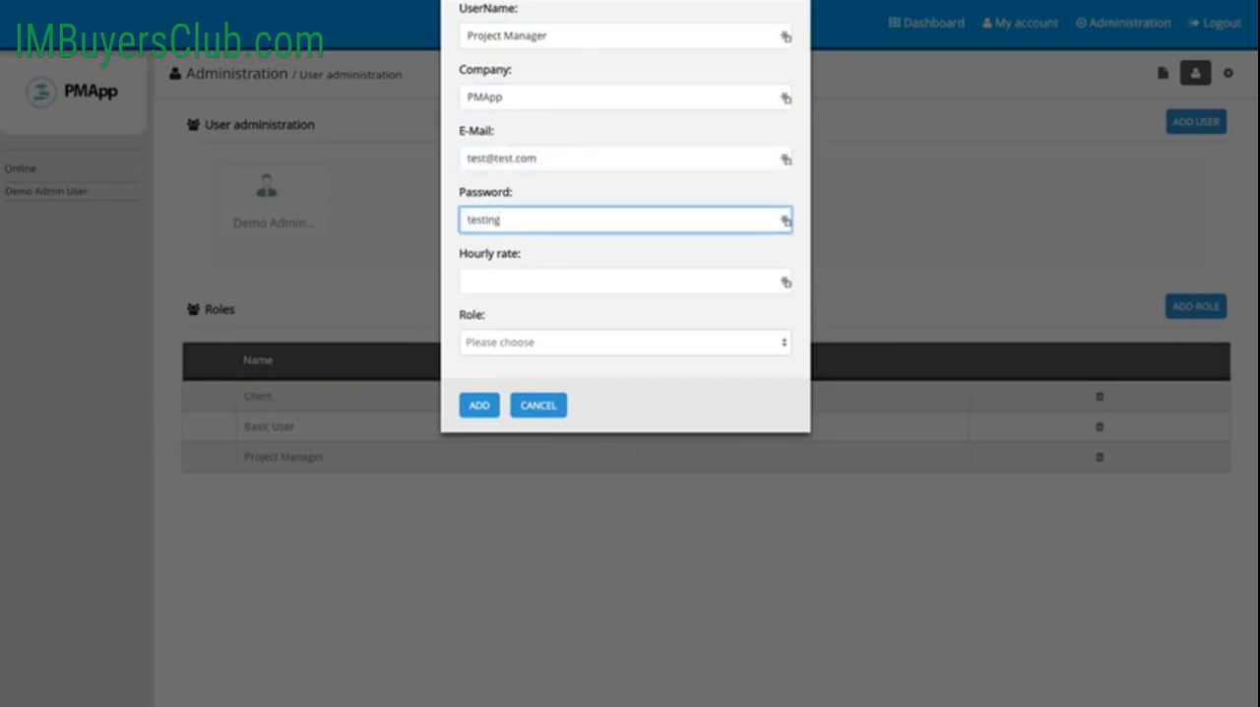
pyautogui.press('Tab')
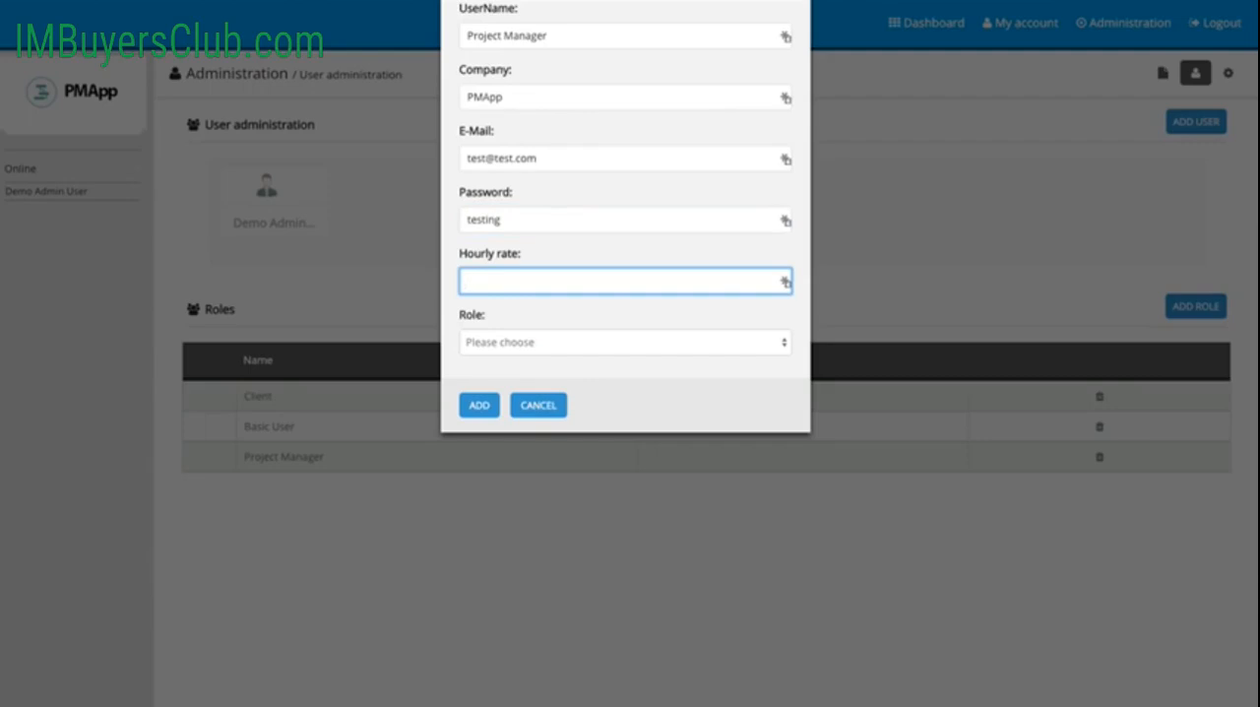
# Step: Set the hourly rate to 20.00, assign the Project Manager role and add the user
pyautogui.write('20.00')
pyautogui.click(609, 345)
pyautogui.click(592, 388)
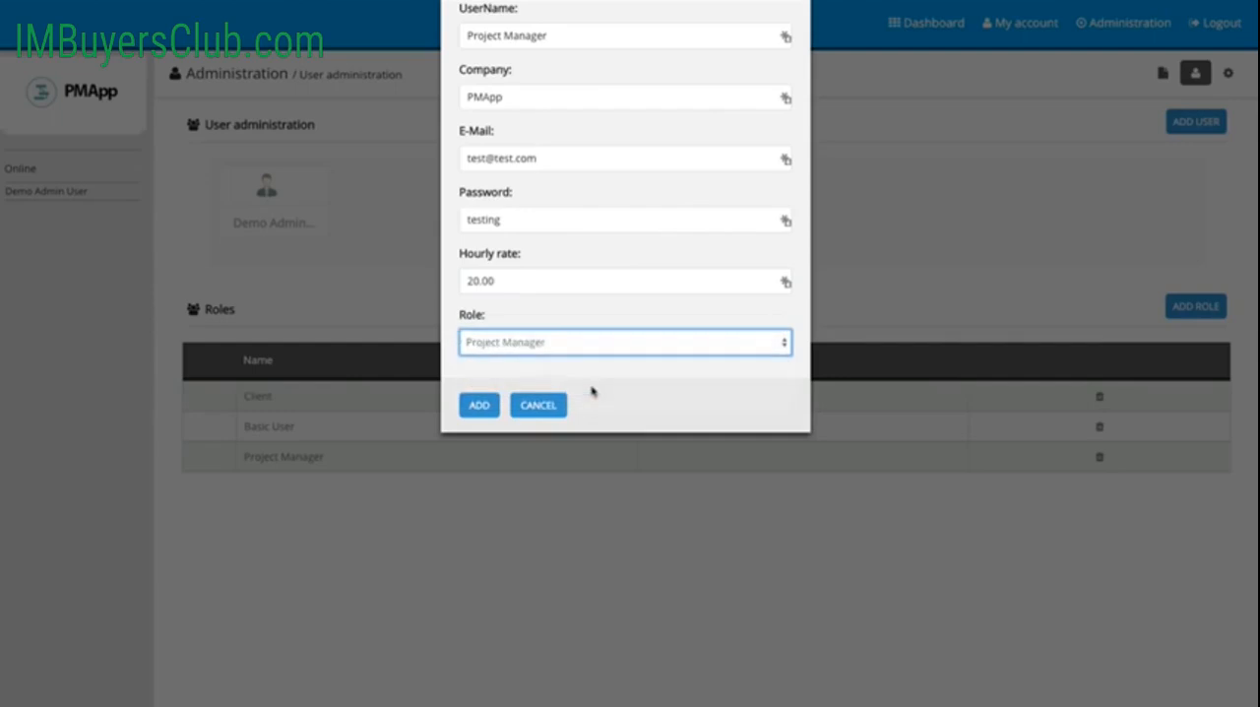
pyautogui.click(481, 408)
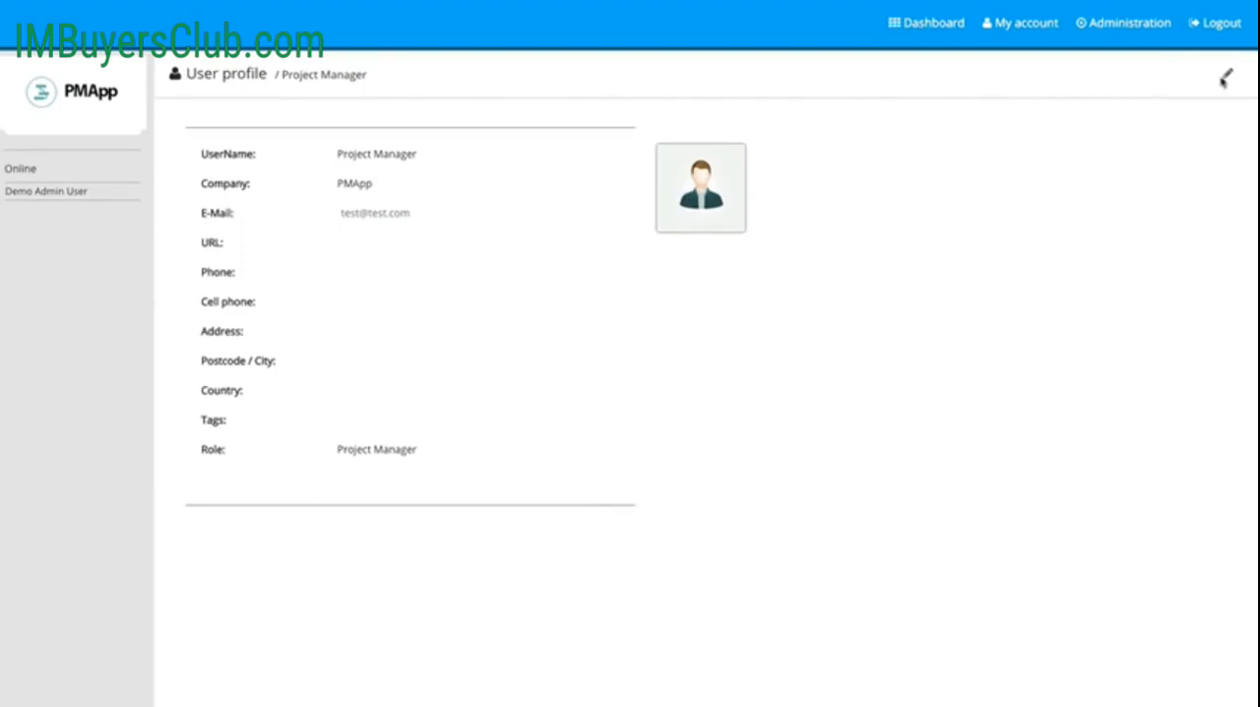
# Step: Open the Project Manager user's profile for editing and look through its avatar, contact, address, locale and permission fields
pyautogui.click(1227, 76)
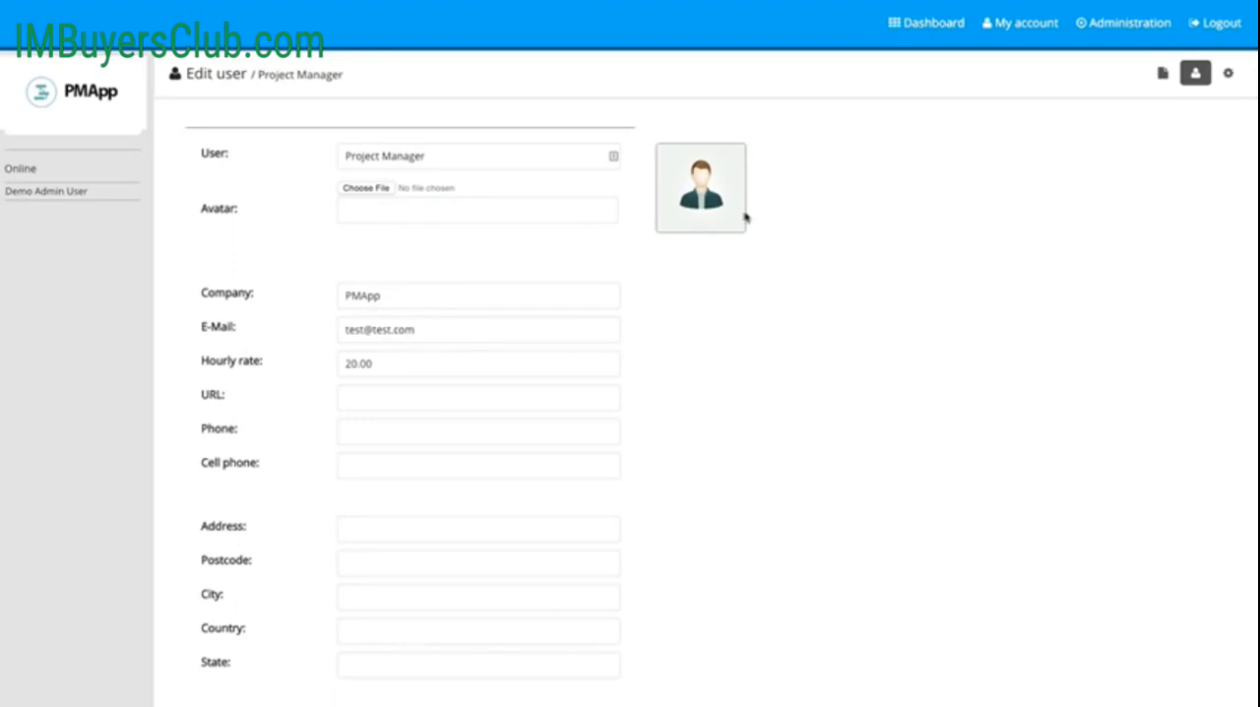
pyautogui.scroll(-3, 745, 419)
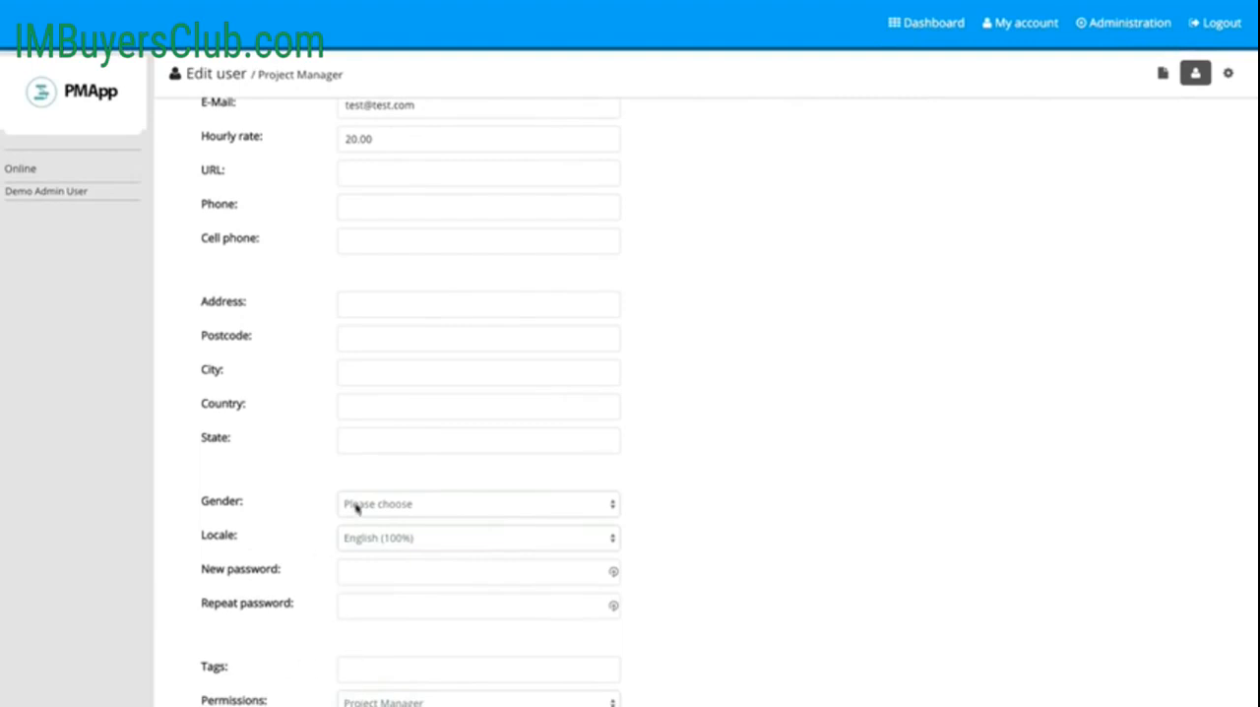
pyautogui.scroll(5, 794, 381)
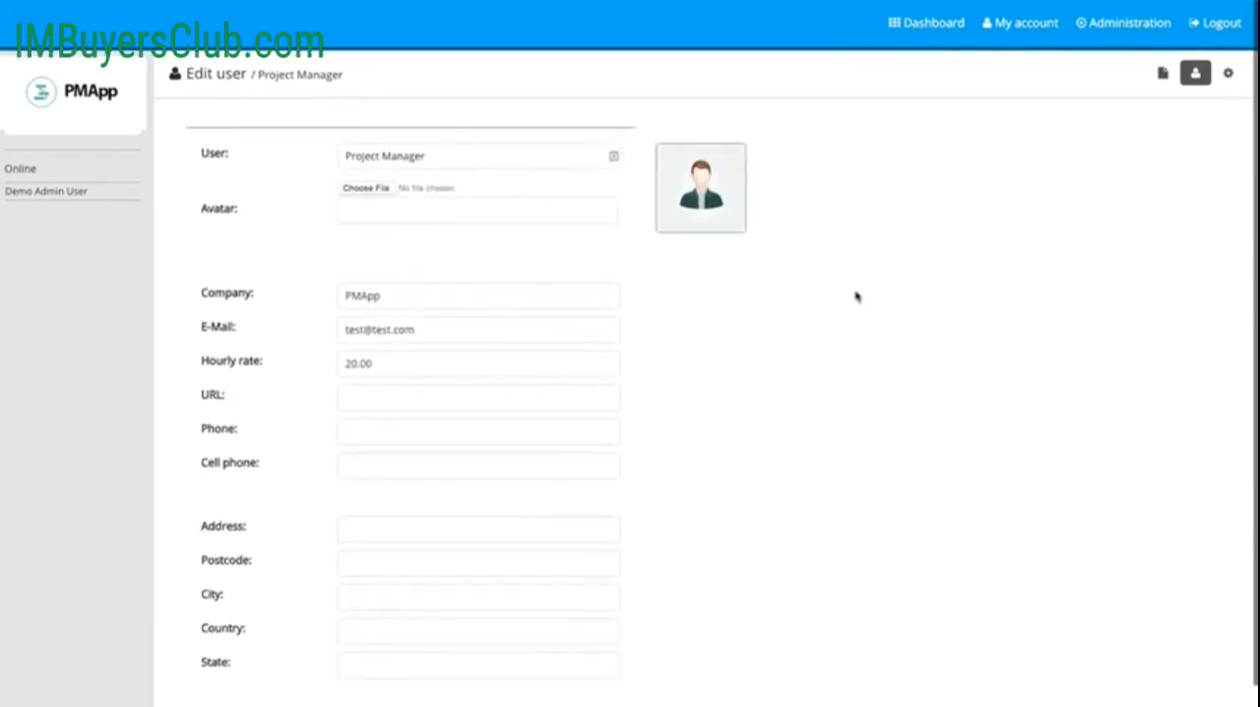
# Step: Start another new user in user administration with the username Developer and the company PMApp
pyautogui.click(1131, 22)
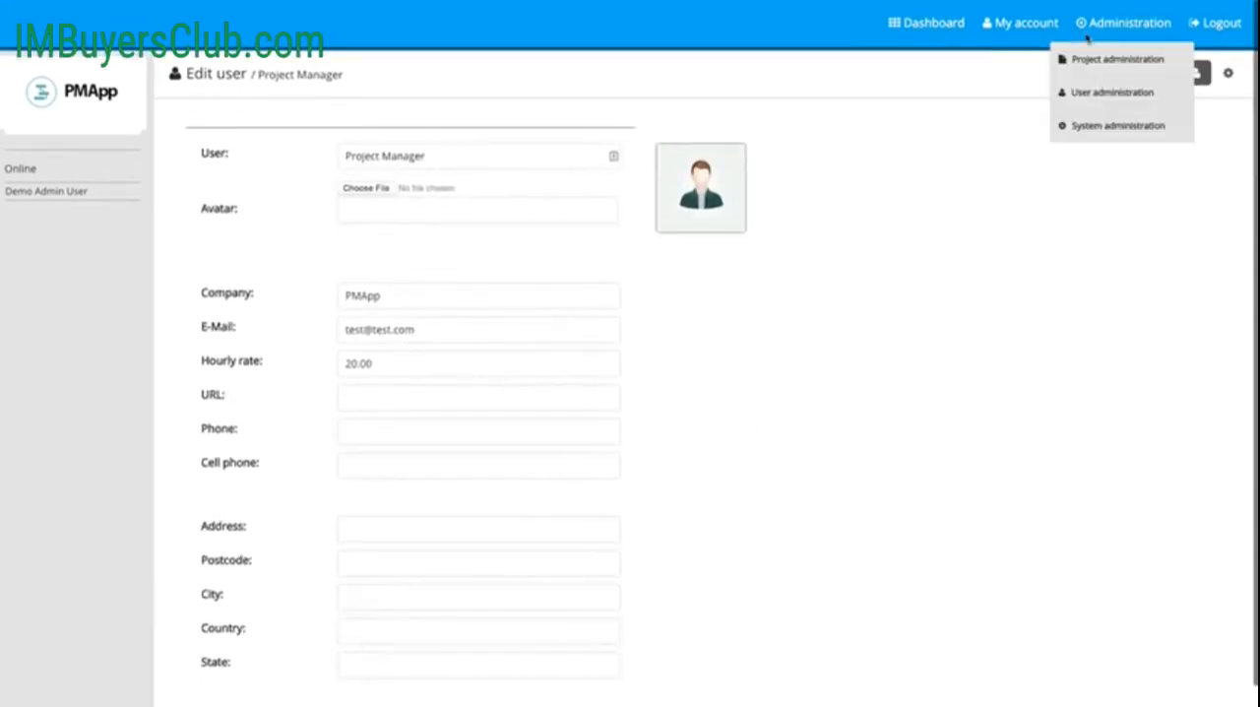
pyautogui.click(1095, 94)
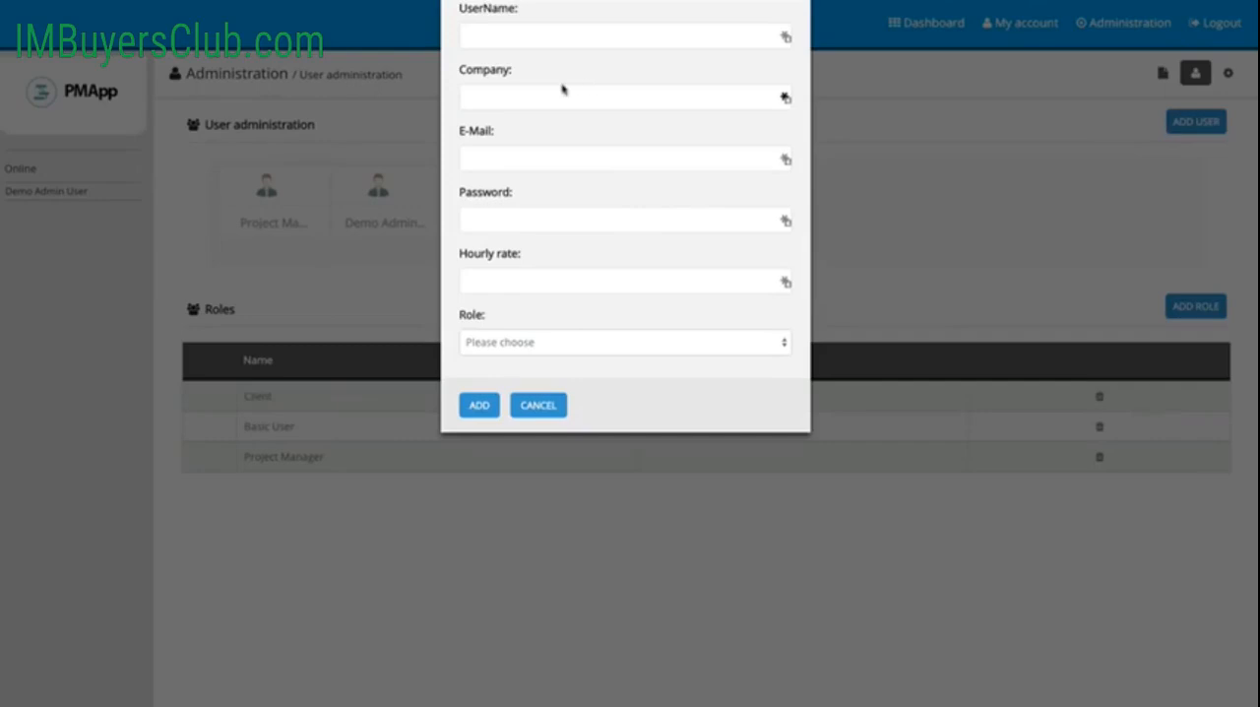
pyautogui.click(501, 40)
pyautogui.write('Developer')
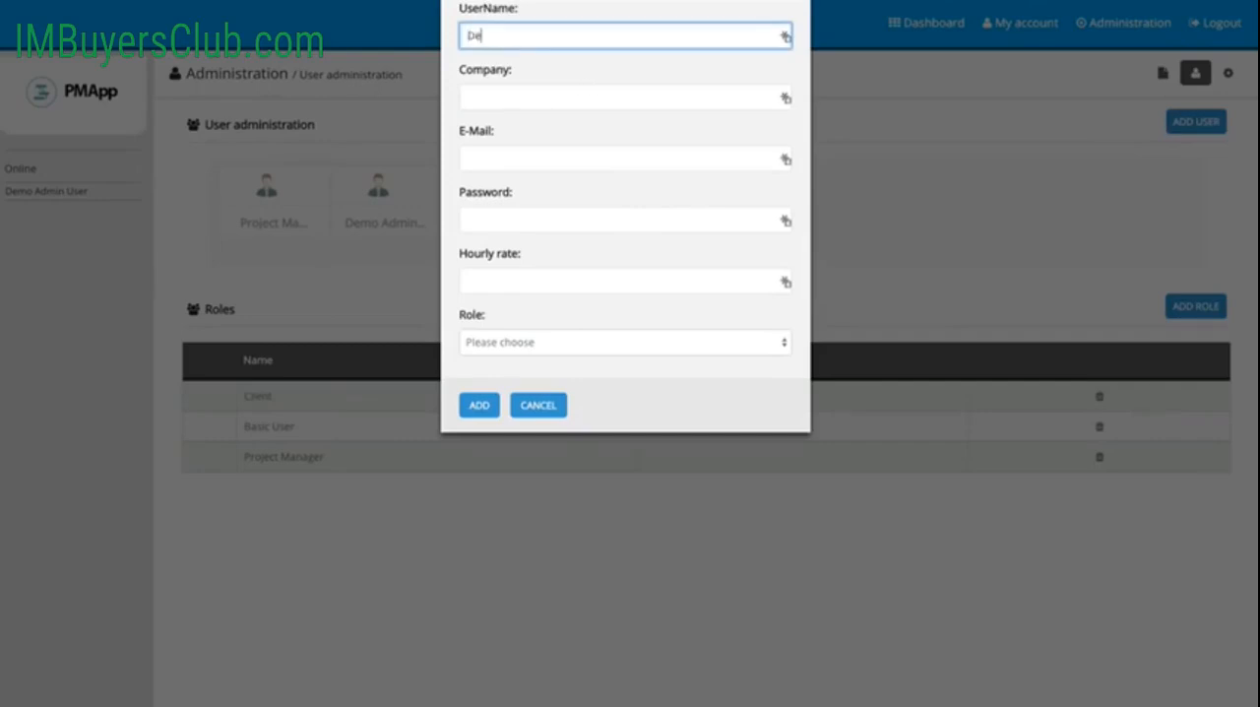
pyautogui.click(501, 97)
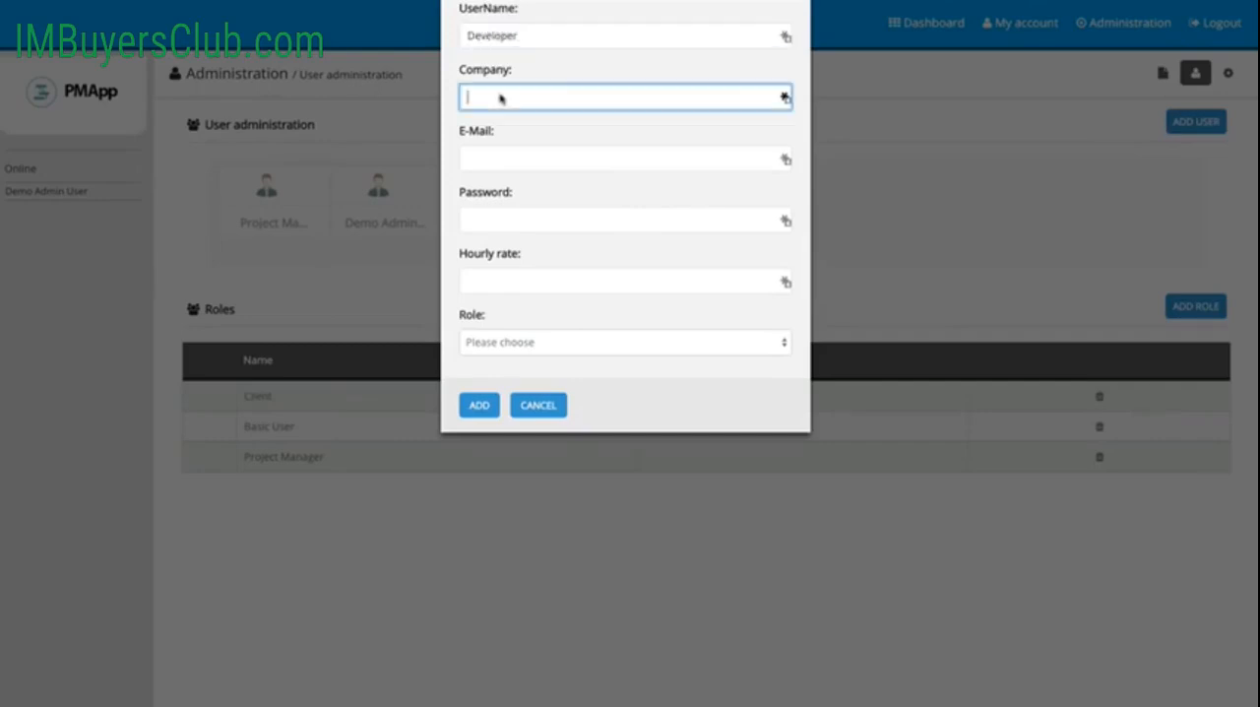
pyautogui.write('PMApp')
# Step: Fill in the Developer user's e-mail address and account password
pyautogui.click(496, 169)
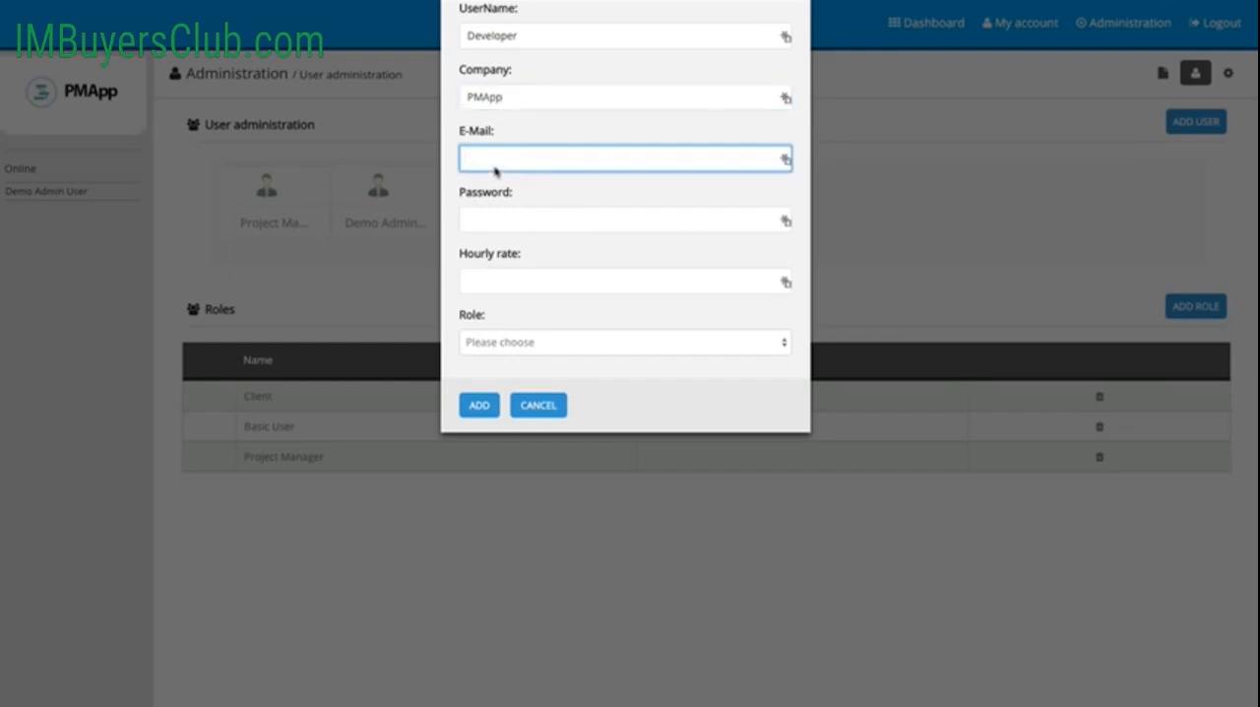
pyautogui.write('test1@test.com')
pyautogui.press('Tab')
pyautogui.write('testing')
pyautogui.press('Tab')
# Step: Set the Developer's hourly rate to 15.00, choose a role and add the user
pyautogui.write('1')
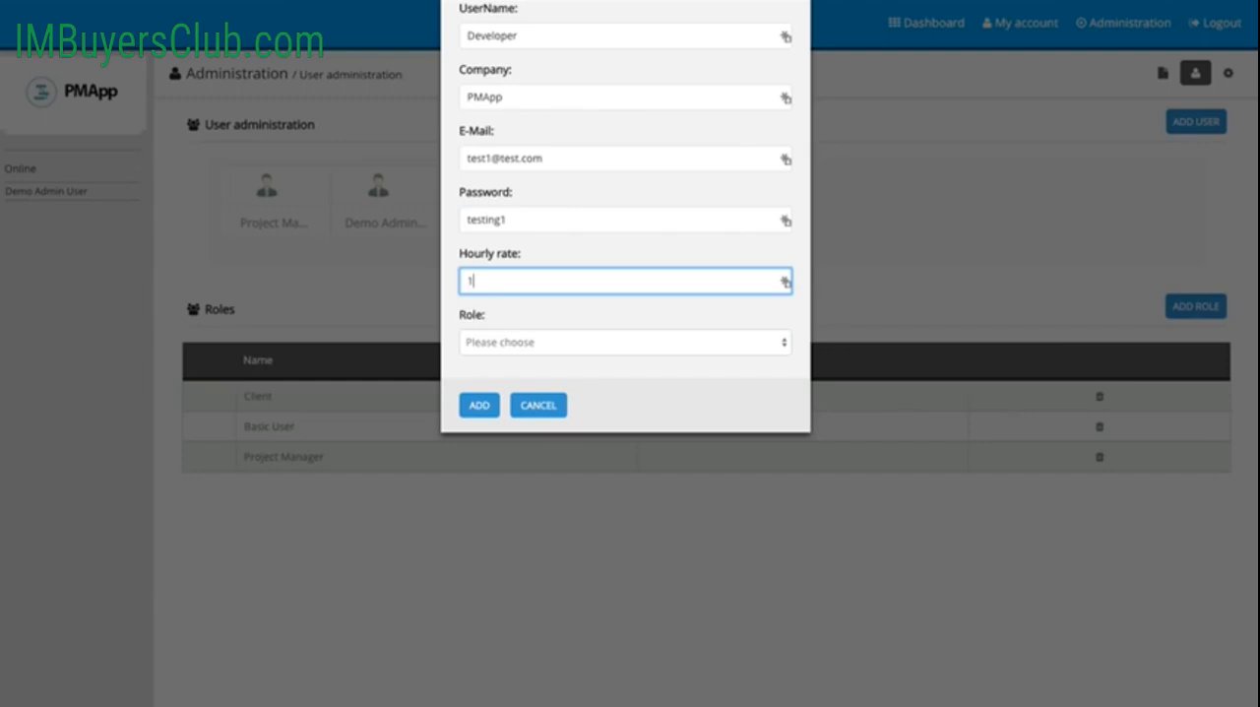
pyautogui.write('5.00')
pyautogui.click(605, 346)
pyautogui.click(594, 371)
pyautogui.click(482, 406)
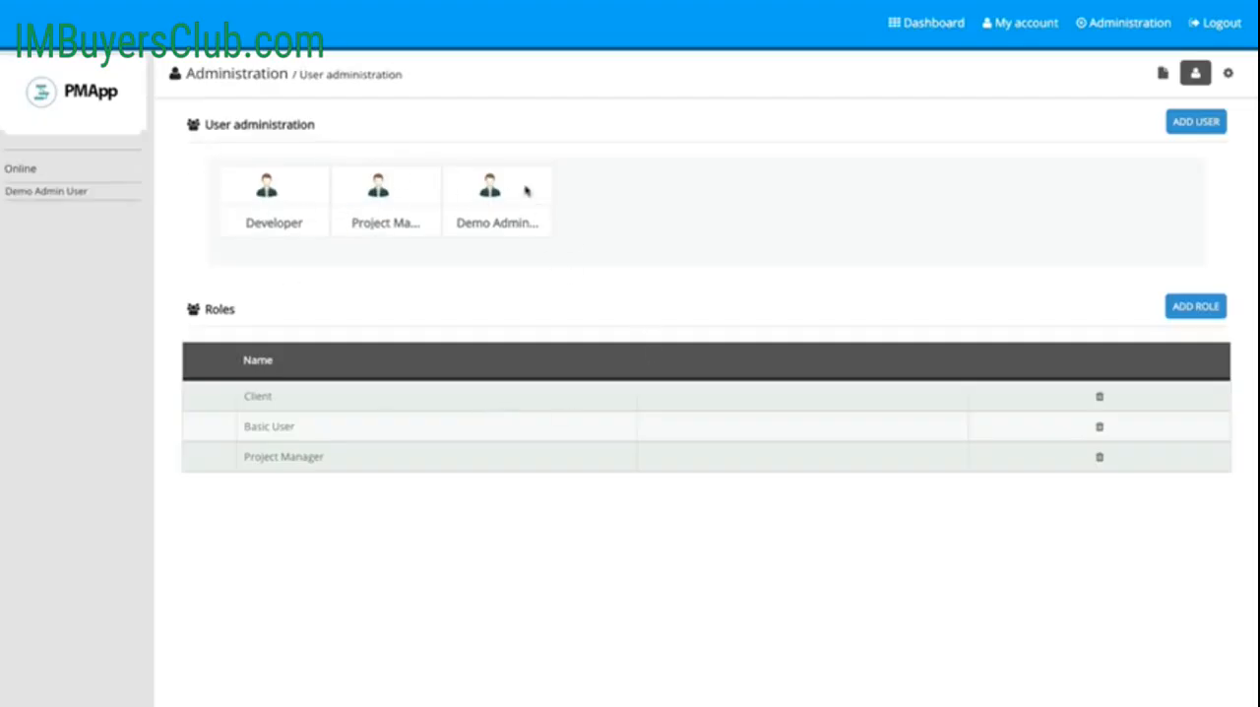
# Step: Start a new project in project administration named "My First Project" with the description "This is the project description"
pyautogui.click(1101, 29)
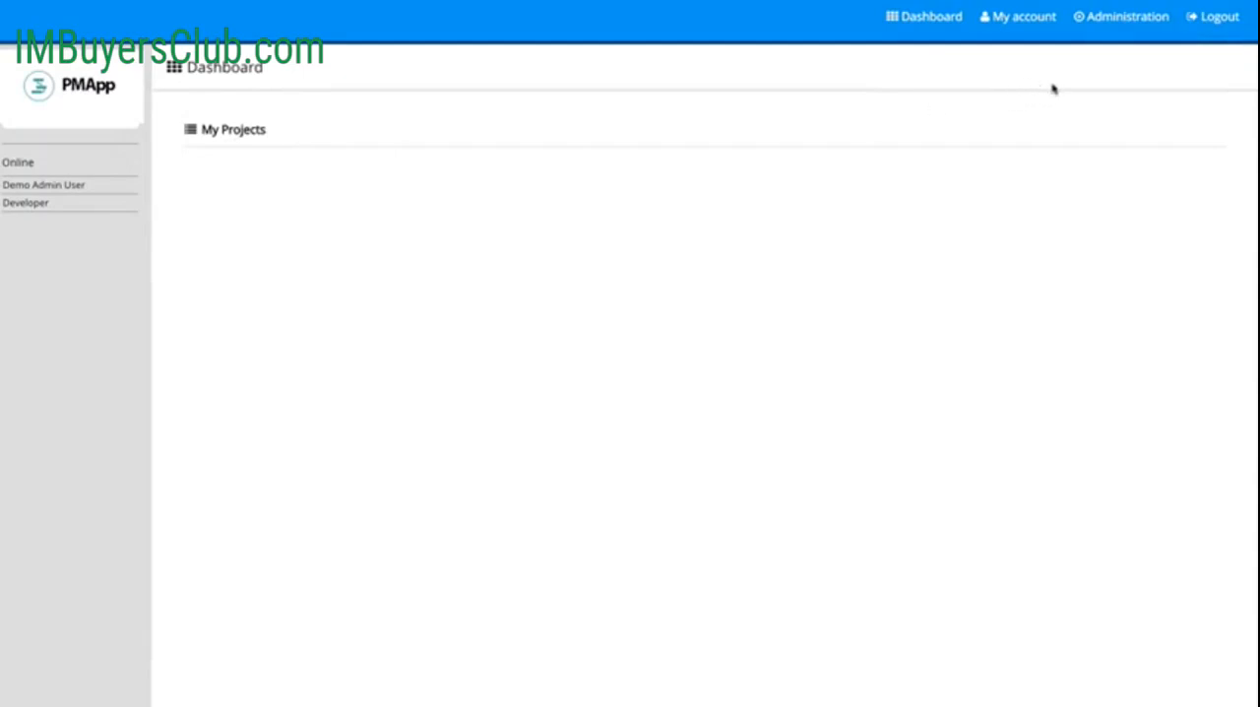
pyautogui.click(1124, 18)
pyautogui.click(1117, 53)
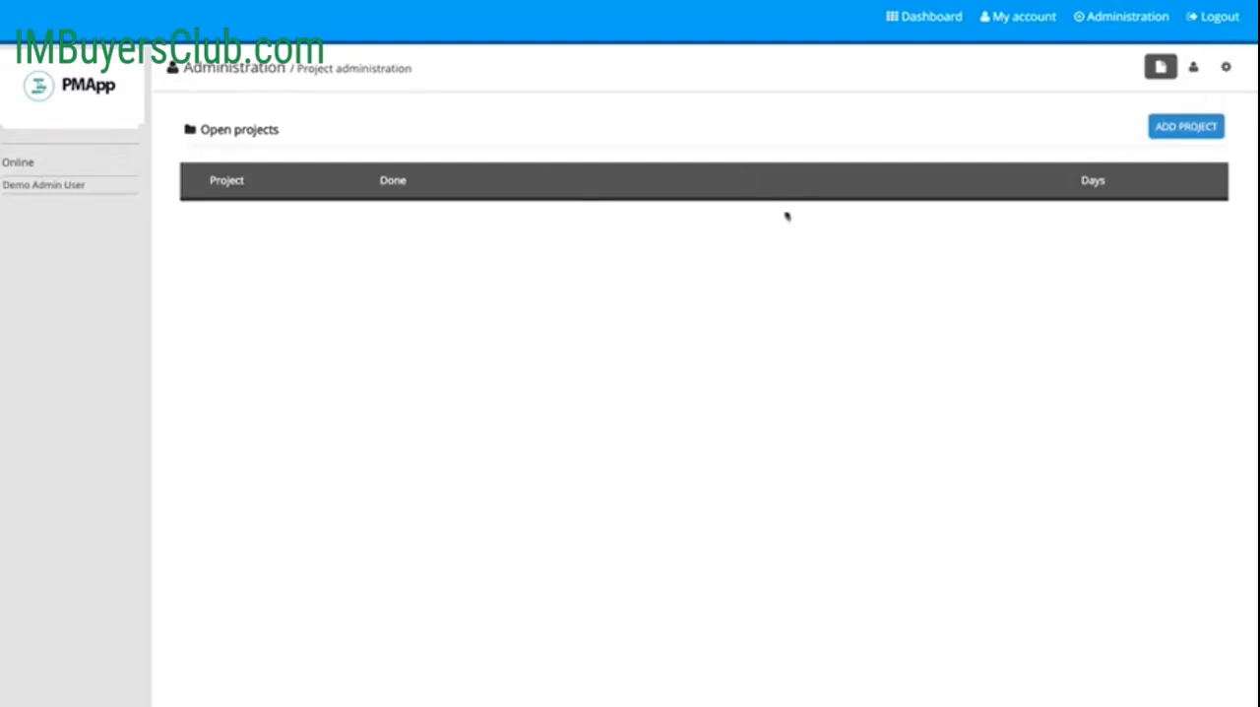
pyautogui.click(1170, 130)
pyautogui.click(528, 86)
pyautogui.write('My')
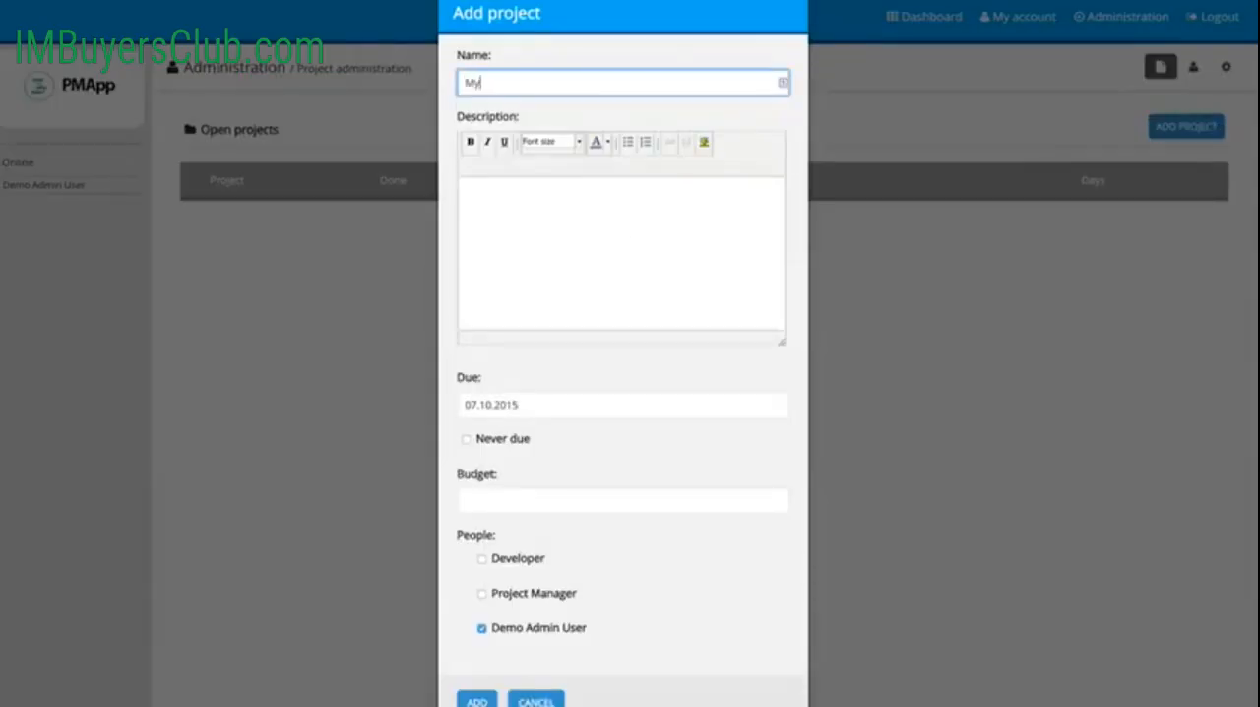
pyautogui.write(' First Project')
pyautogui.click(523, 210)
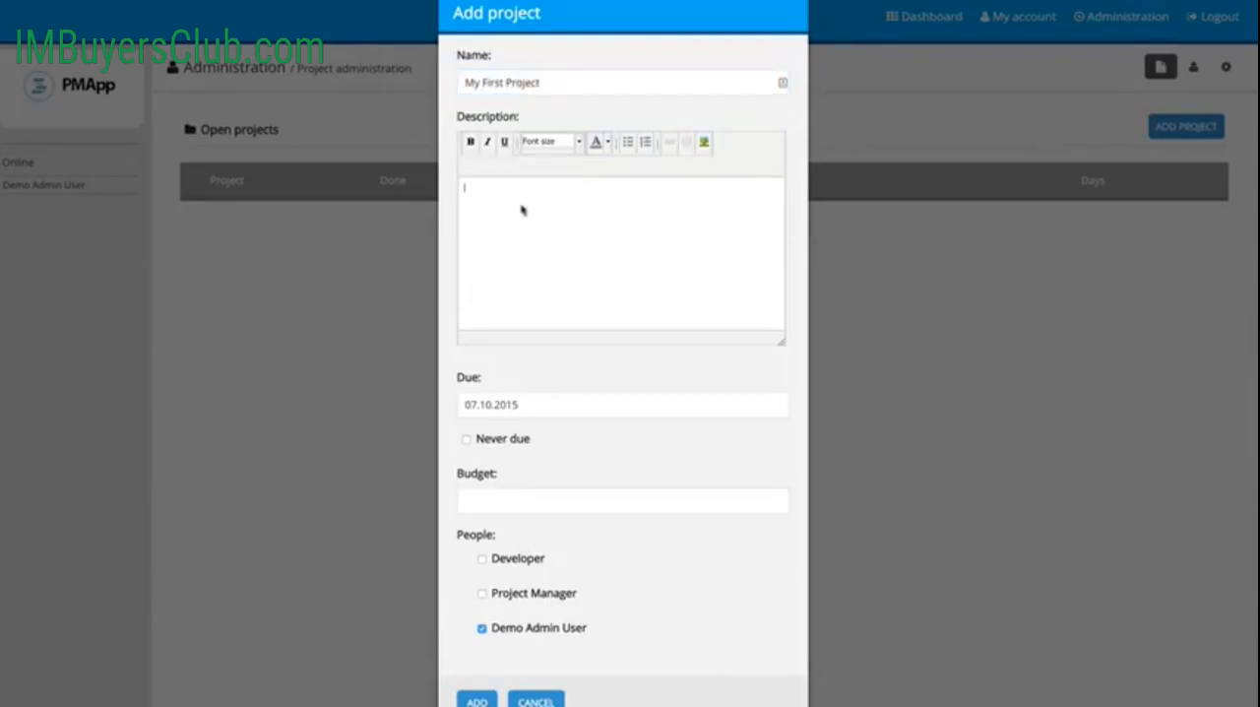
pyautogui.write('this is the project description')
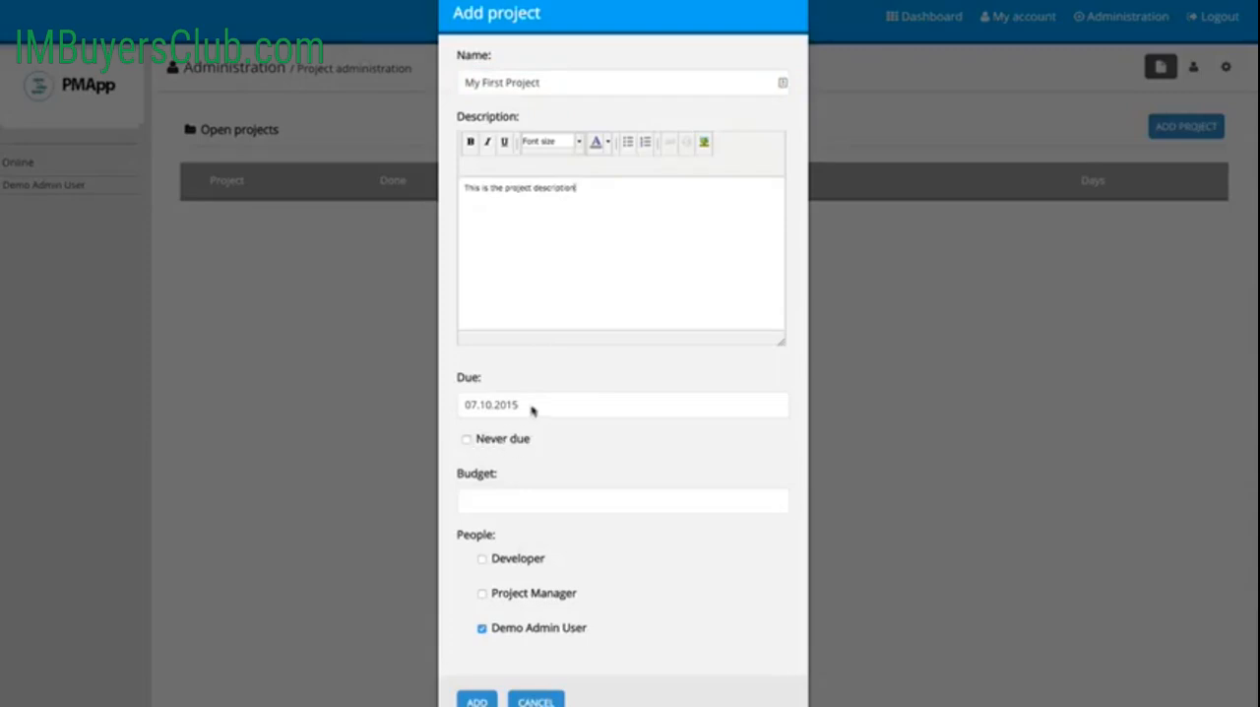
# Step: Set the project's due date to July 31, 2015 and budget to 5000, assign Project Manager and Developer, and add the project
pyautogui.click(531, 411)
pyautogui.click(651, 445)
pyautogui.click(530, 504)
pyautogui.write('5000')
pyautogui.click(578, 469)
pyautogui.click(482, 595)
pyautogui.click(482, 560)
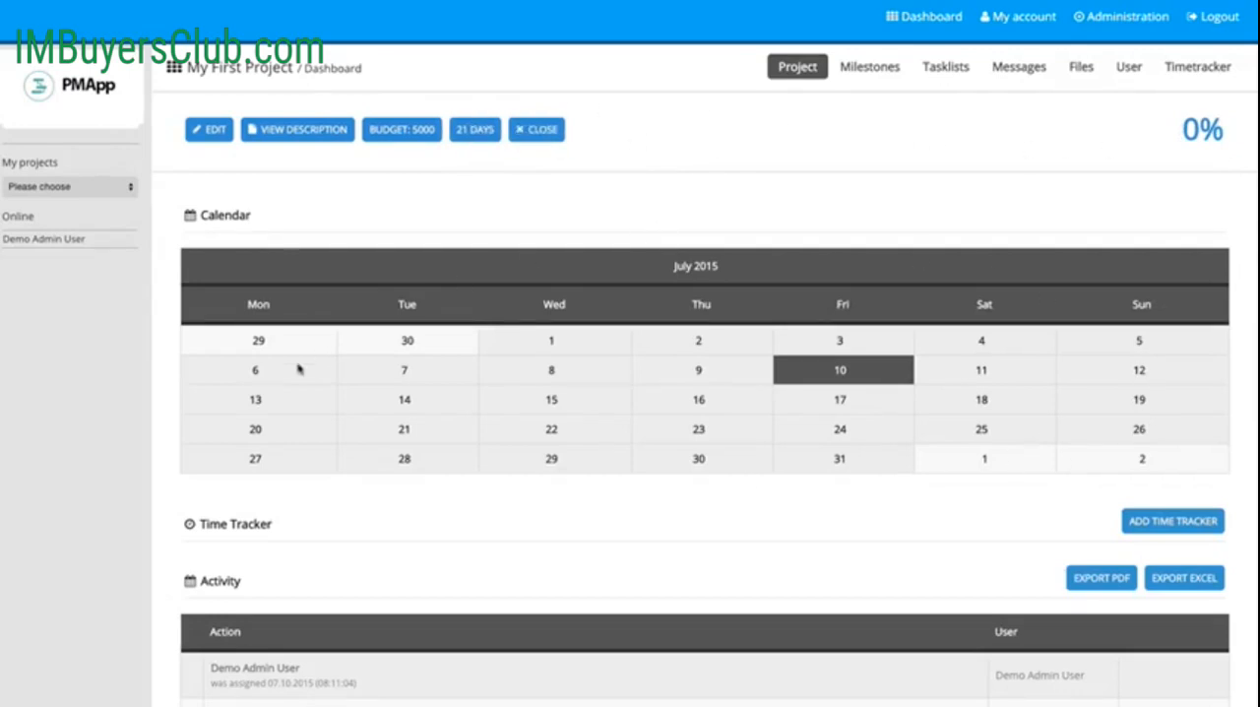
# Step: Examine the project dashboard, including the calendar's options for July 10 and the activity log
pyautogui.click(845, 379)
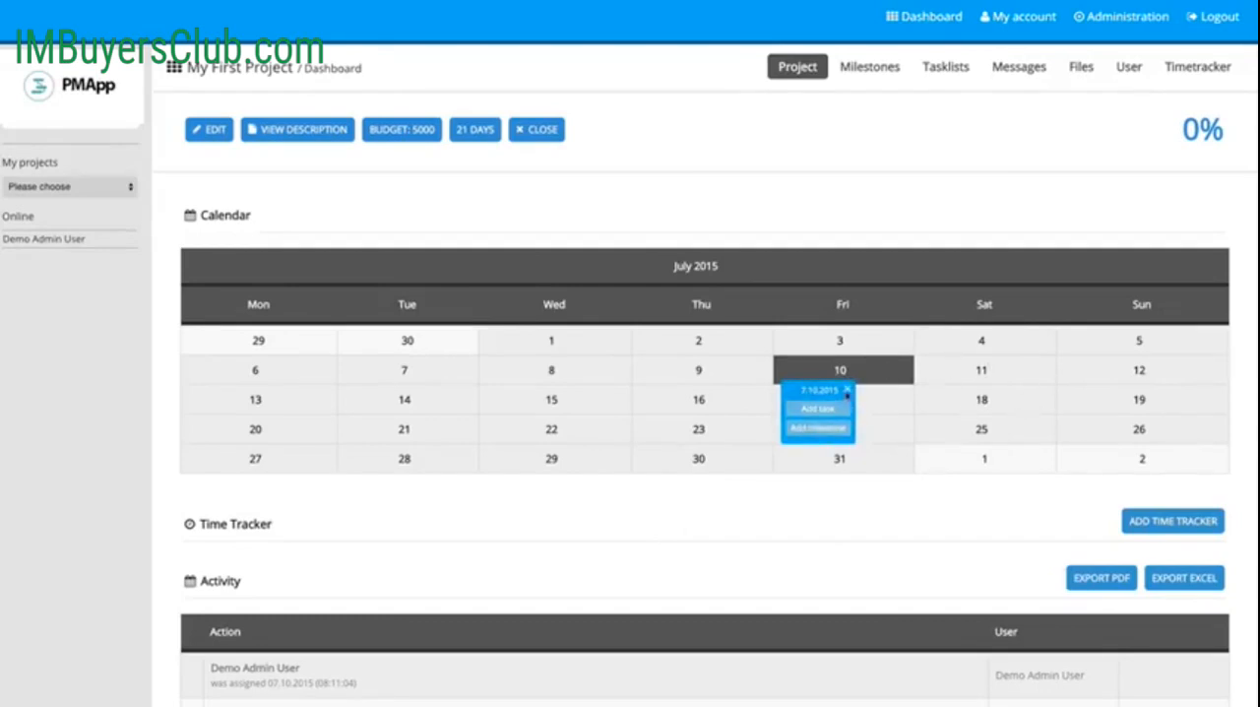
pyautogui.click(847, 391)
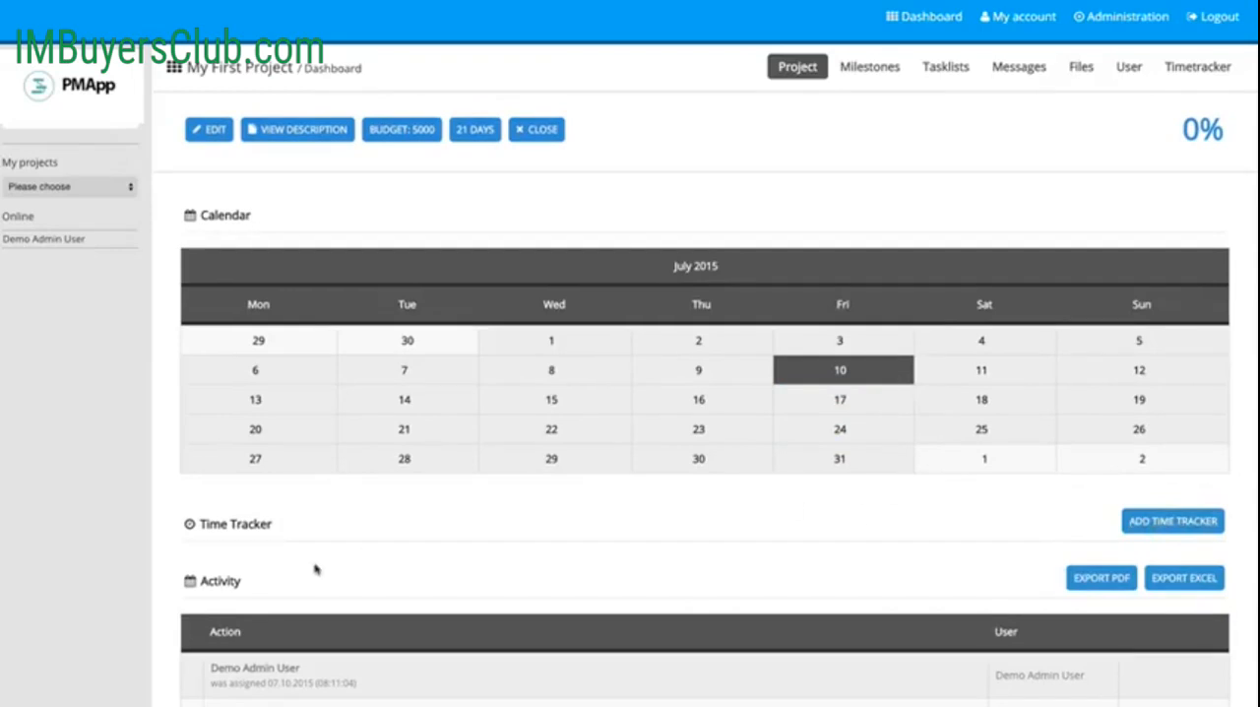
pyautogui.scroll(-1, 543, 615)
pyautogui.scroll(1, 492, 650)
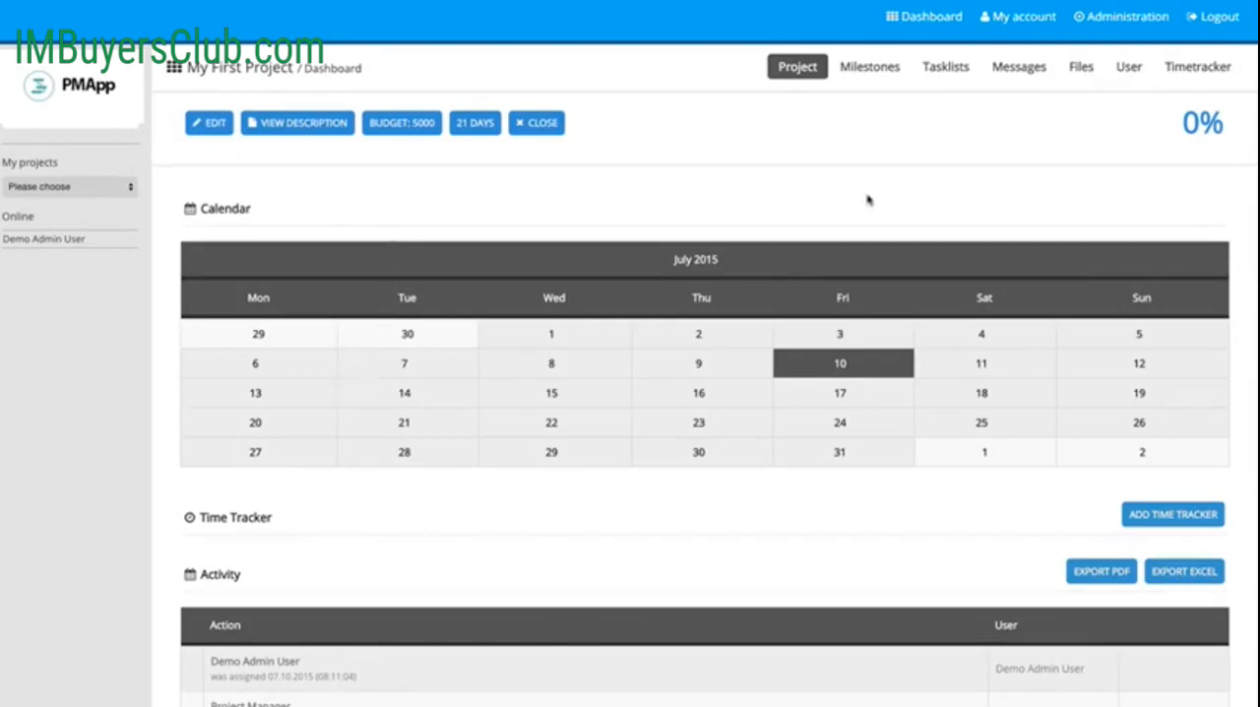
# Step: Start a new project milestone named "Milestone #1" with the description "milestone #1 description"
pyautogui.click(871, 67)
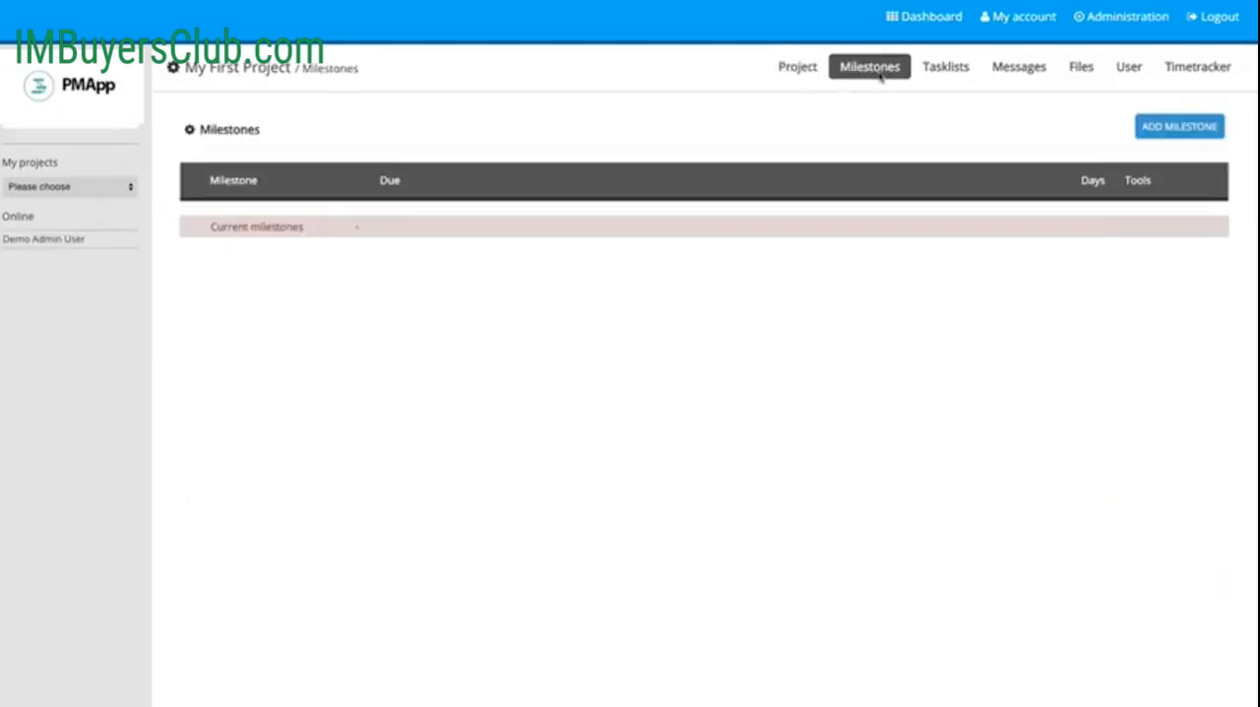
pyautogui.click(1167, 133)
pyautogui.click(483, 82)
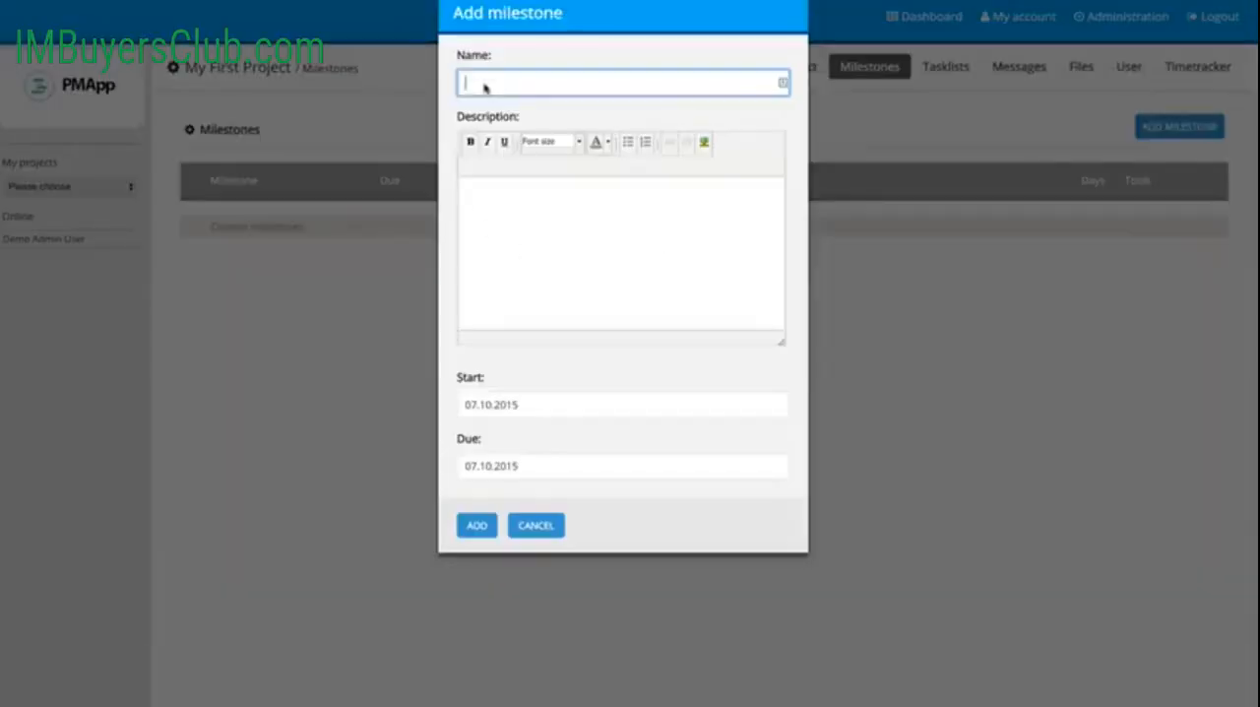
pyautogui.write('Mil')
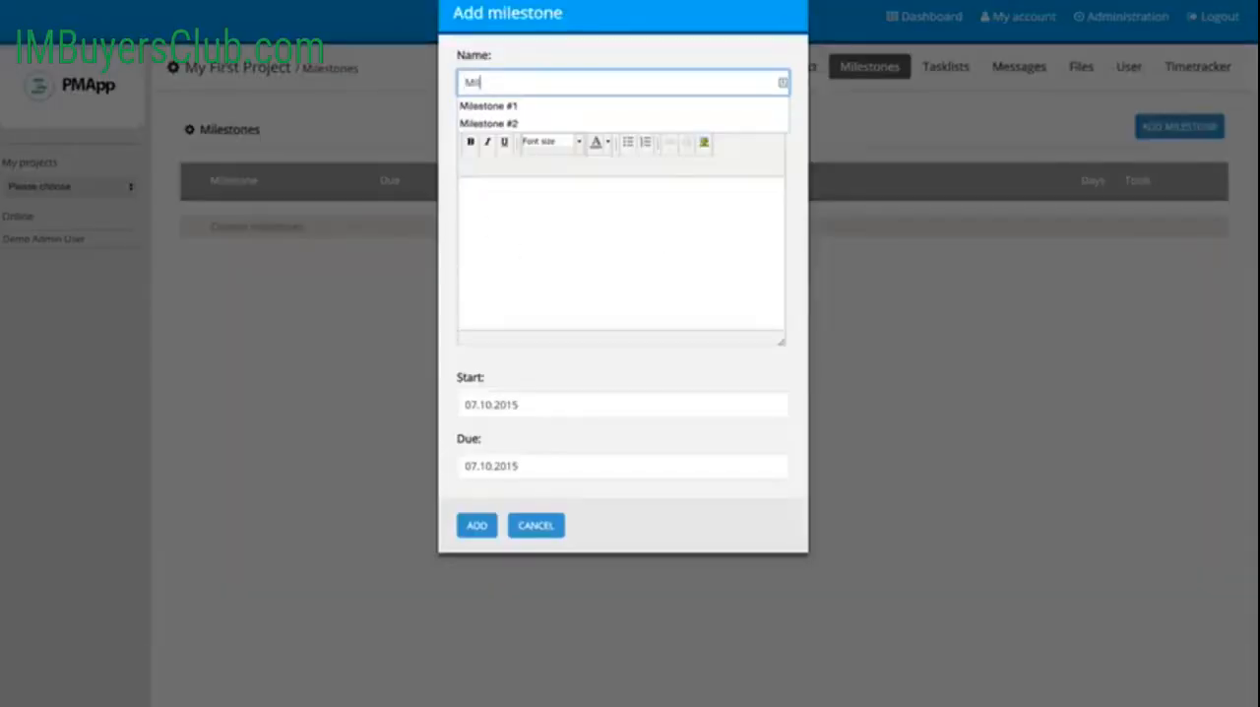
pyautogui.press('Down')
pyautogui.press('Return')
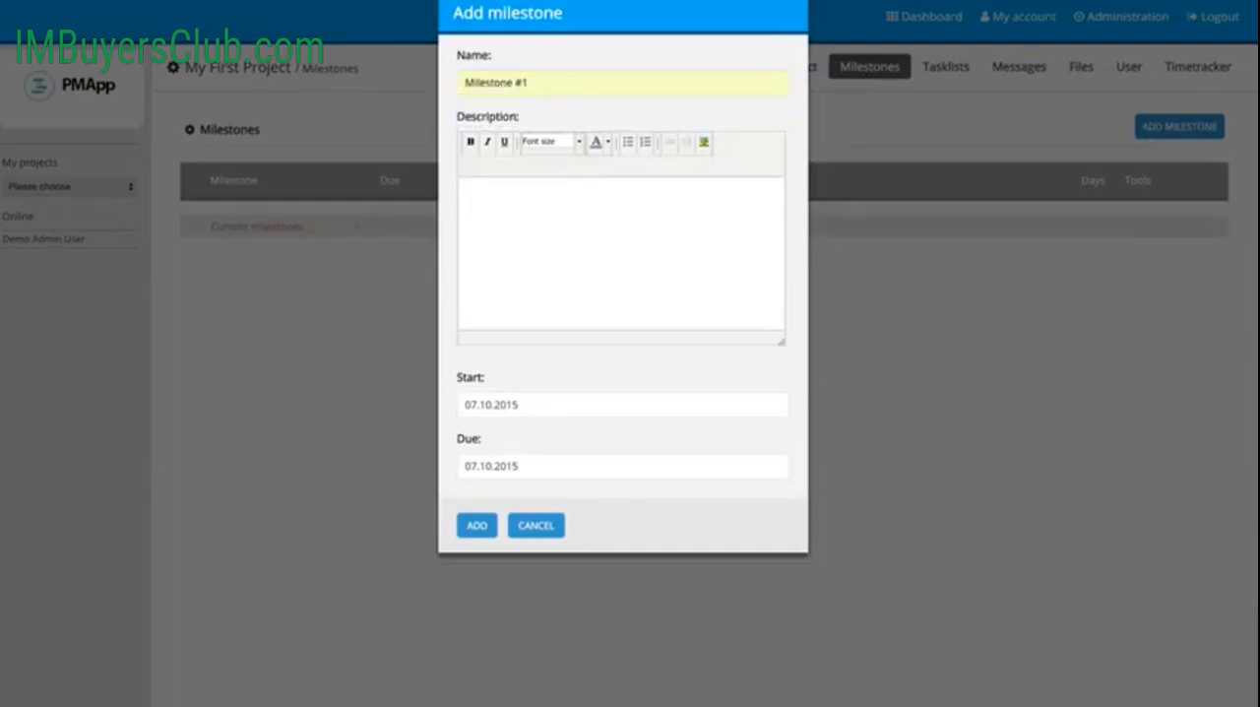
pyautogui.write('estone #1 description')
# Step: Set the first milestone's start to 07.10.2015 and due date to 07.14.2015, and add it
pyautogui.click(516, 404)
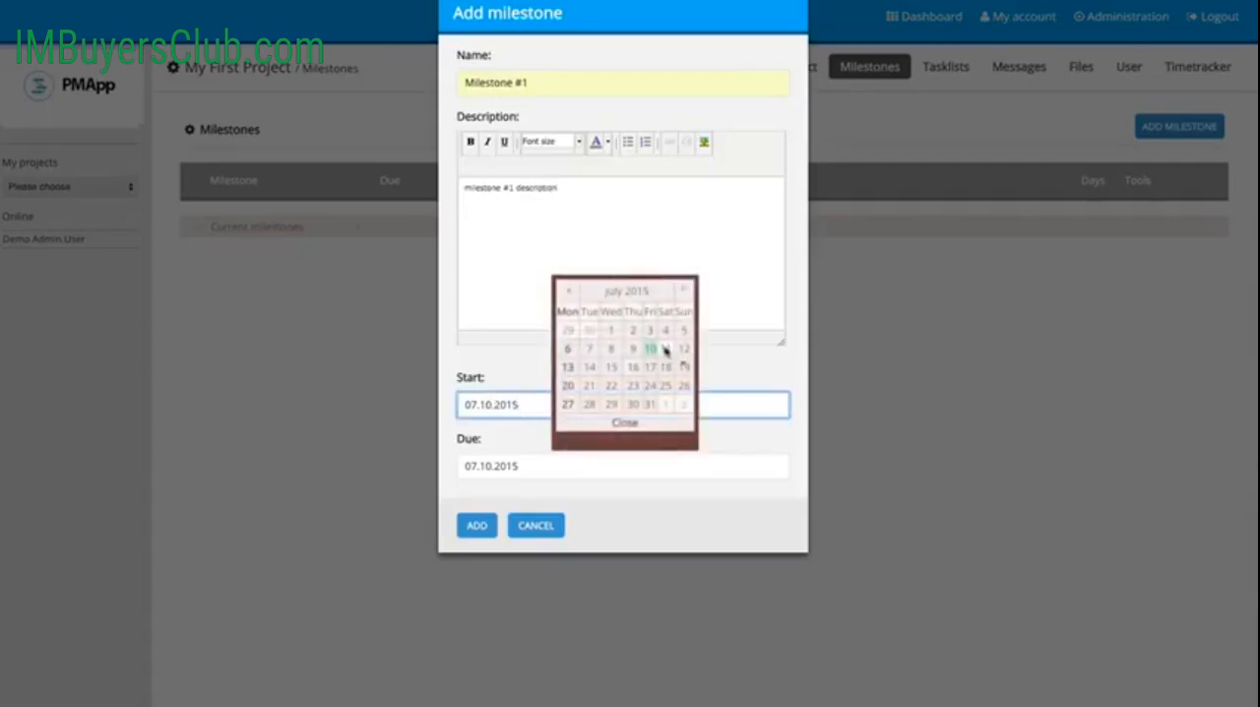
pyautogui.click(651, 350)
pyautogui.click(537, 466)
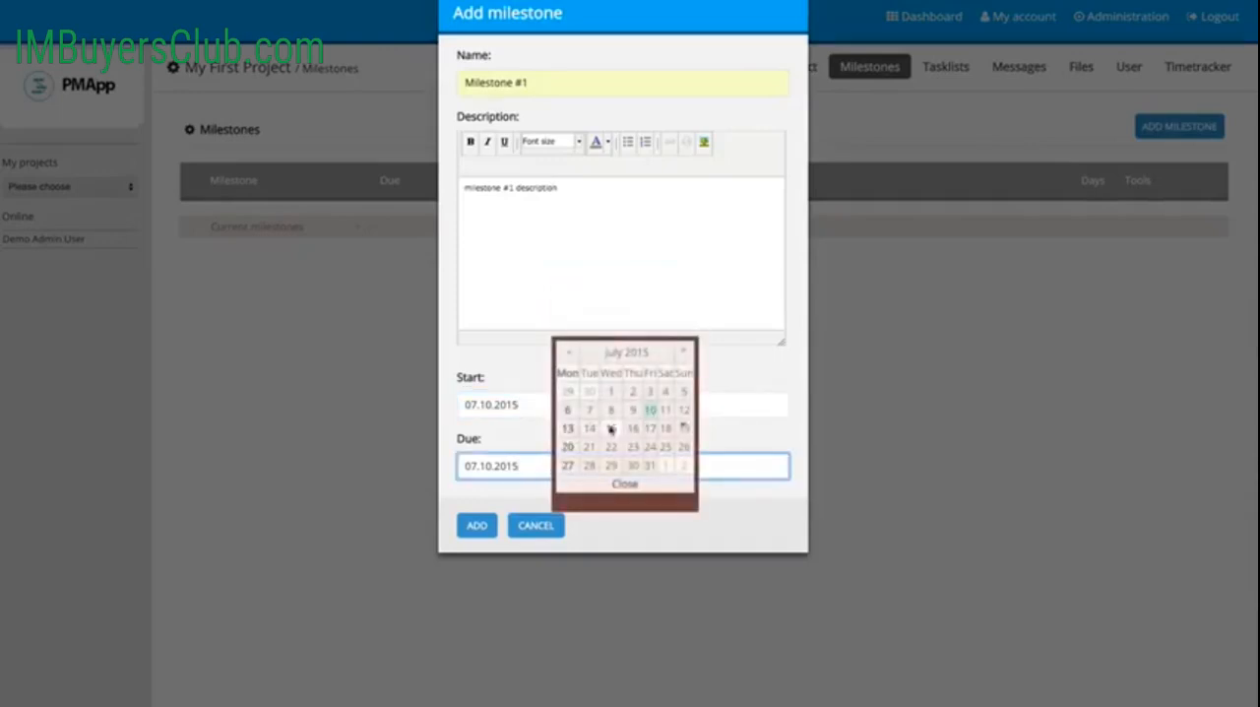
pyautogui.click(589, 428)
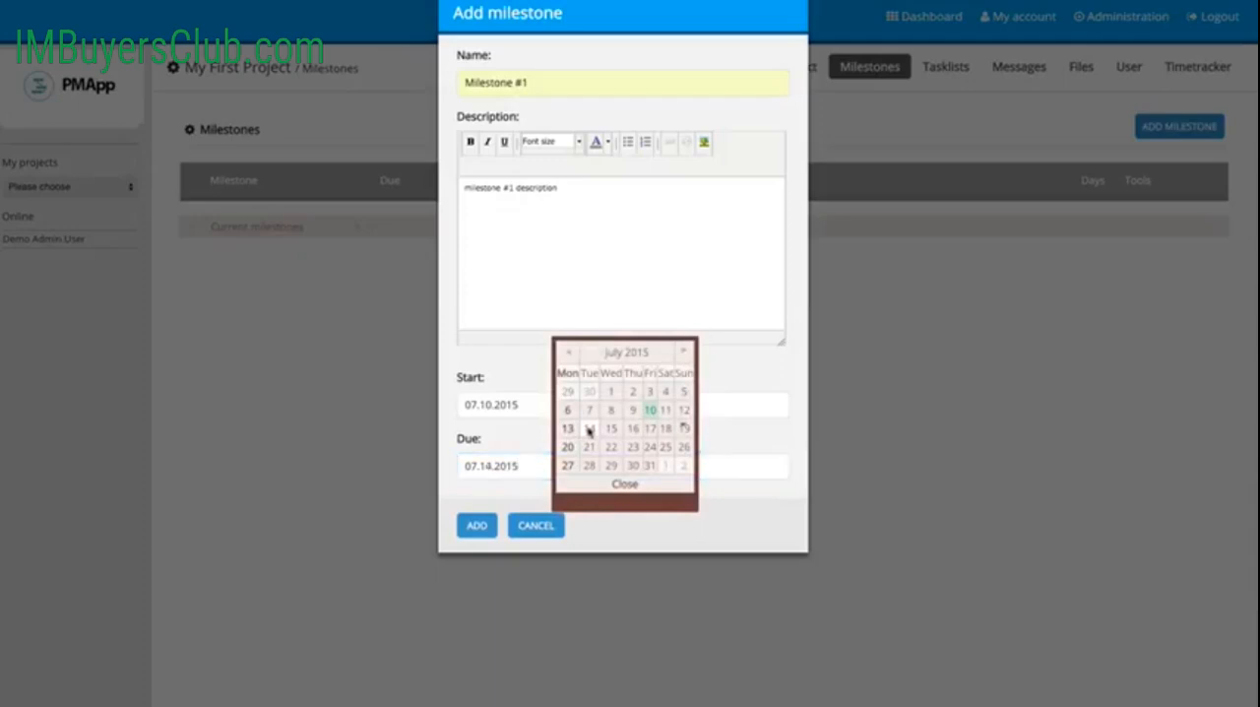
pyautogui.click(475, 526)
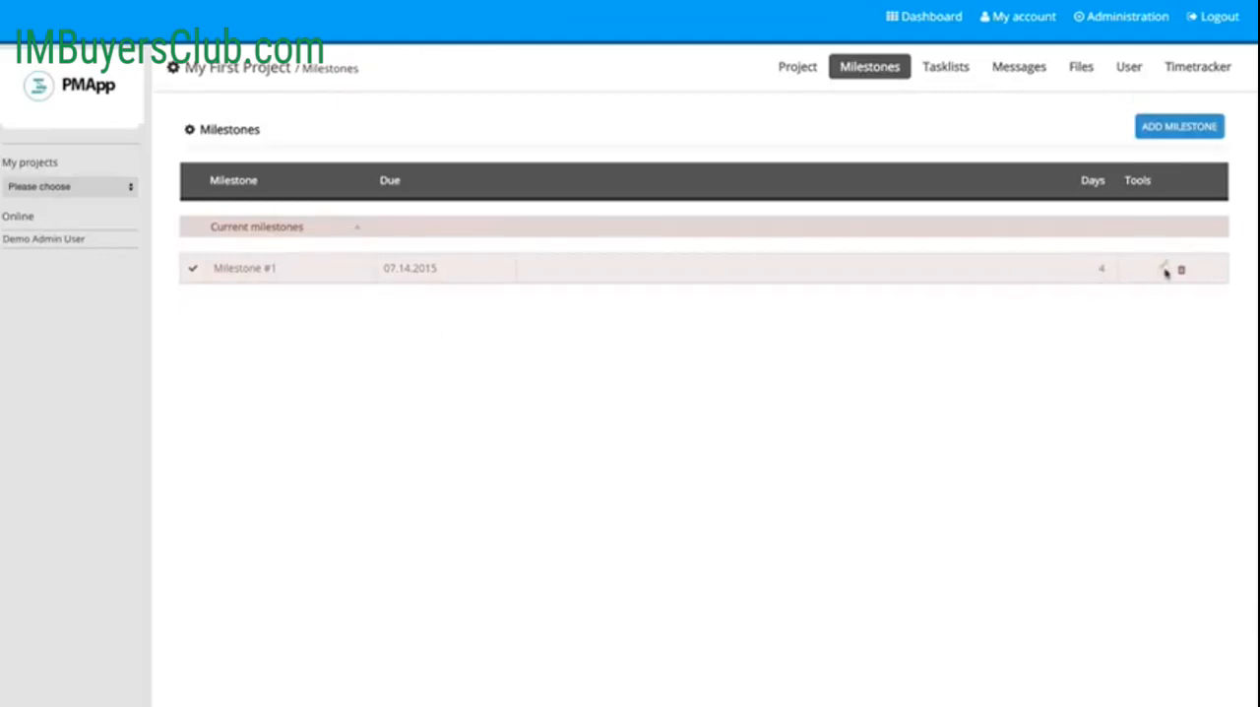
# Step: Start a second milestone named "Milestone #2" with the description "milestone #2 description"
pyautogui.click(1169, 128)
pyautogui.click(497, 89)
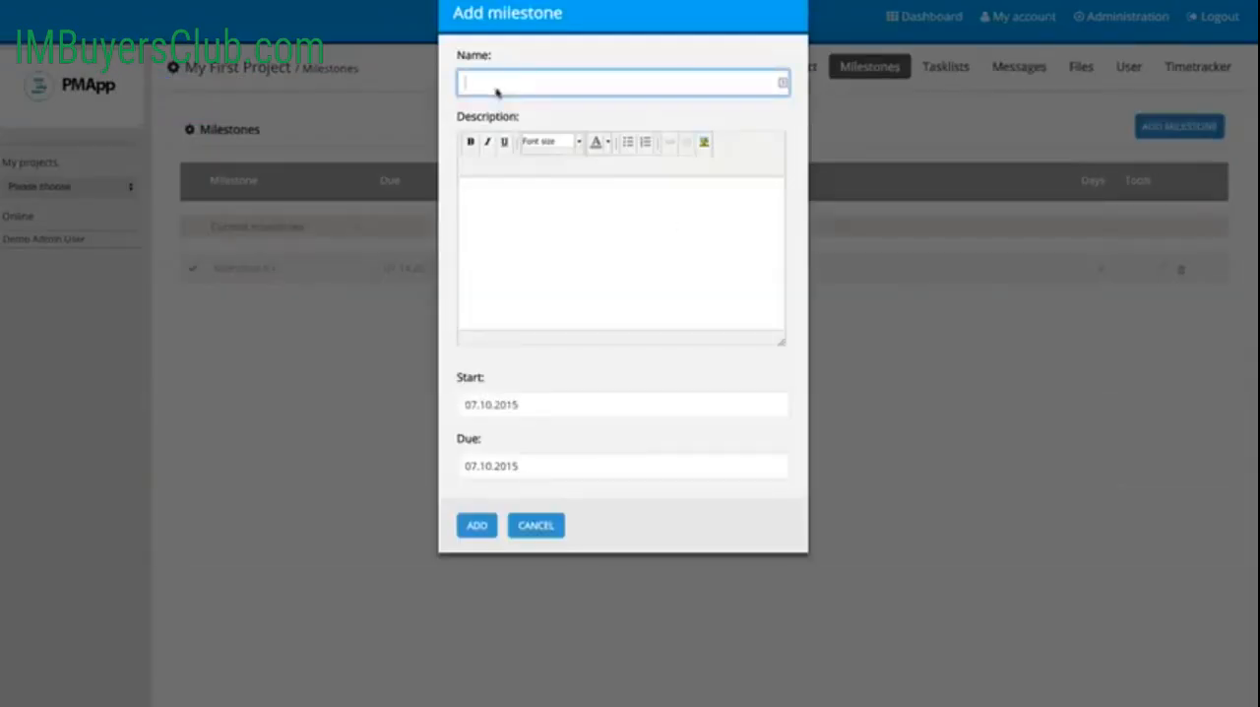
pyautogui.write('Mile')
pyautogui.press('Down')
pyautogui.press('Down')
pyautogui.press('Tab')
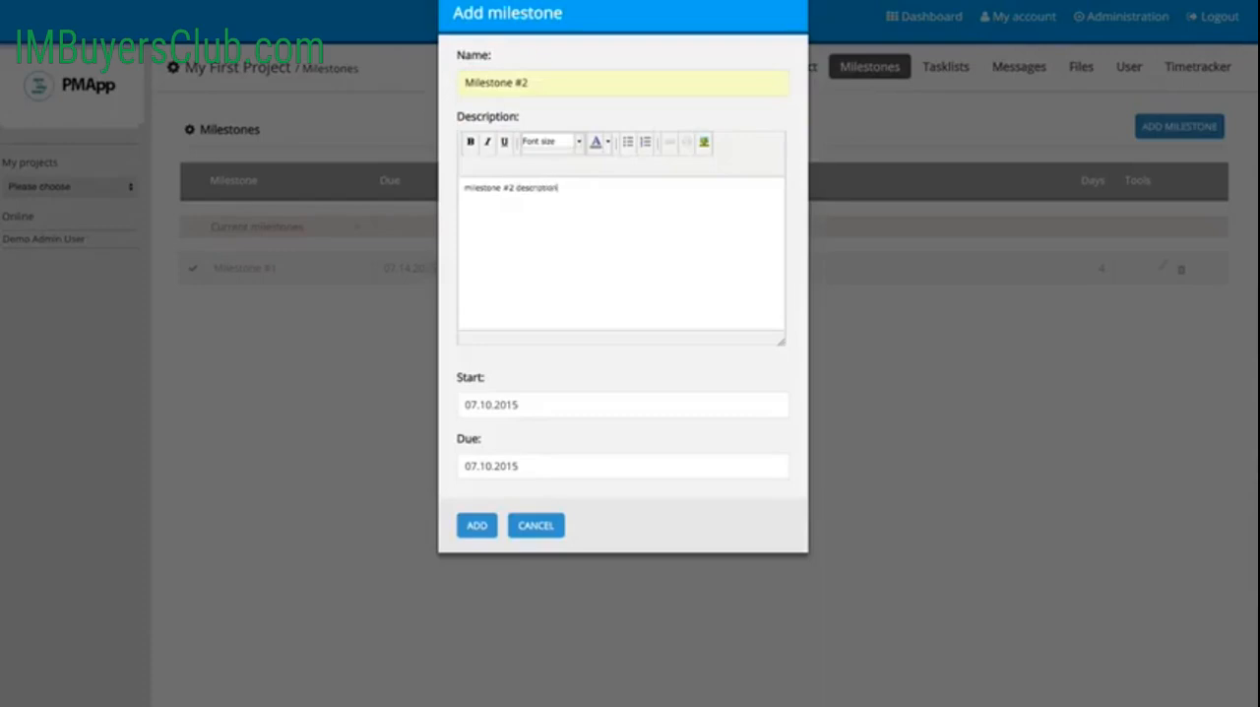
# Step: Set the second milestone's start to 07.15.2015 and due date to 07.18.2015, and add it
pyautogui.click(539, 412)
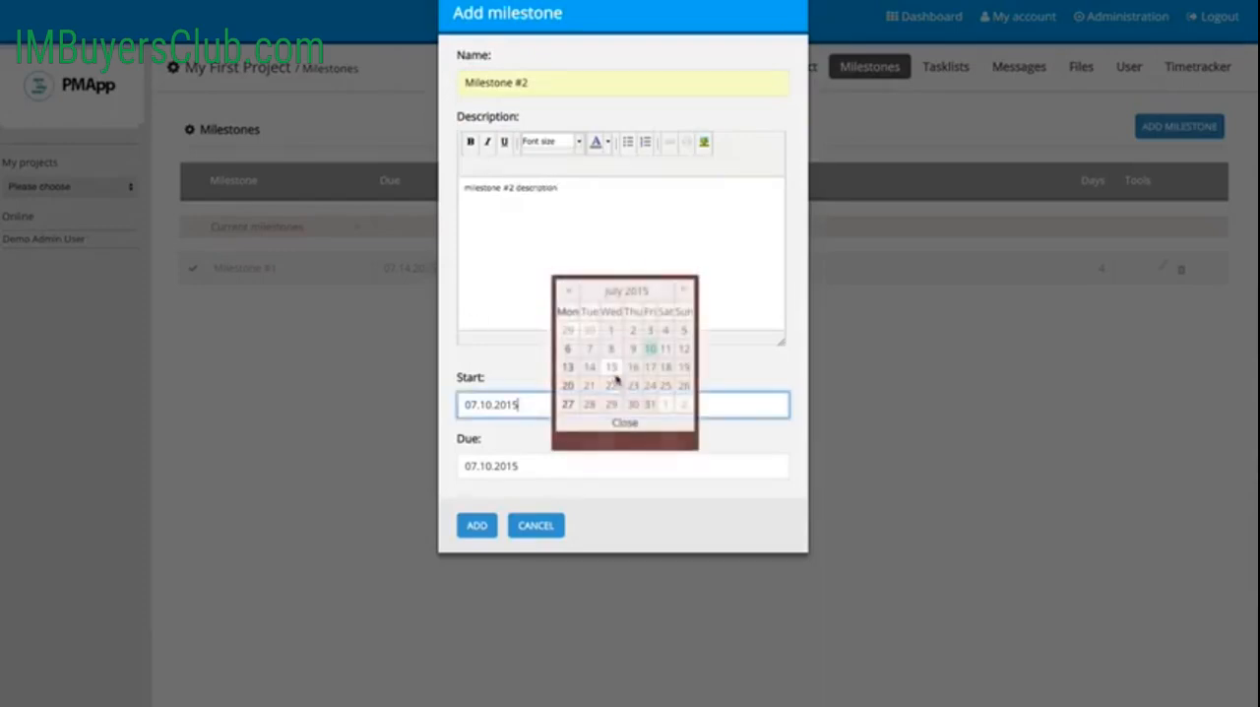
pyautogui.click(612, 369)
pyautogui.click(532, 473)
pyautogui.click(666, 430)
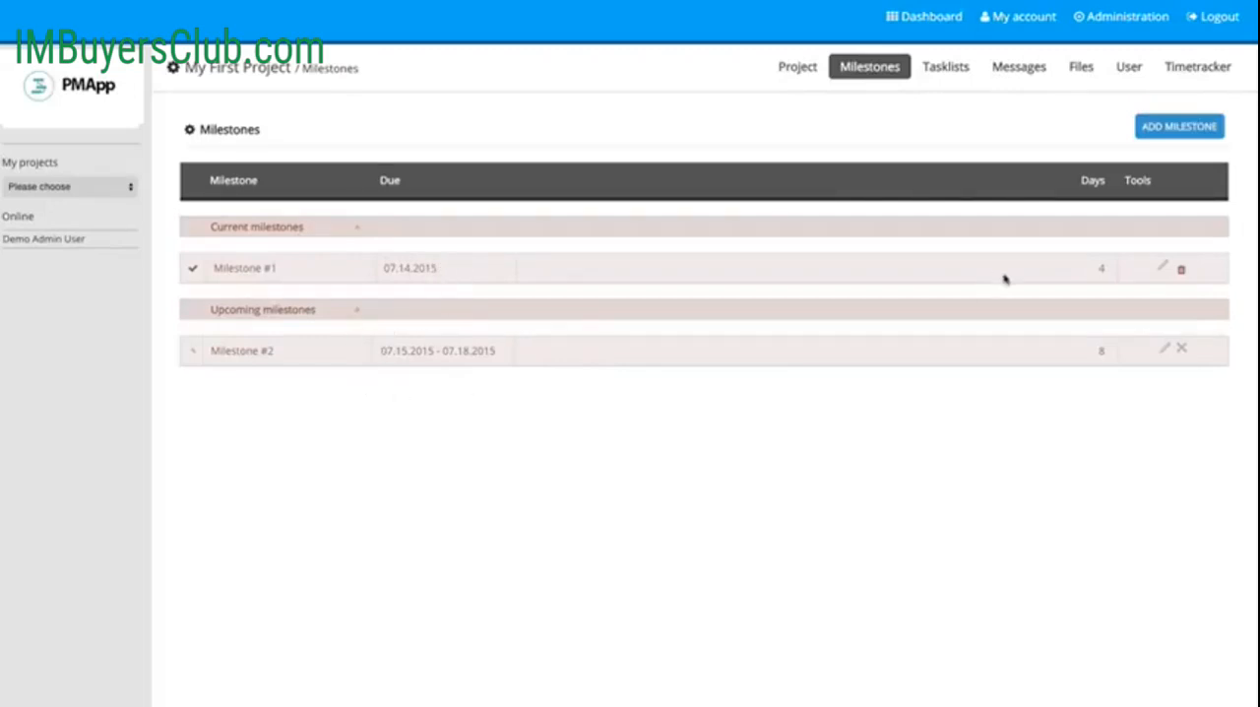
# Step: Start a task titled "Task #1" in Milestone #1's task list with the text "Set up all tasks for project"
pyautogui.click(947, 68)
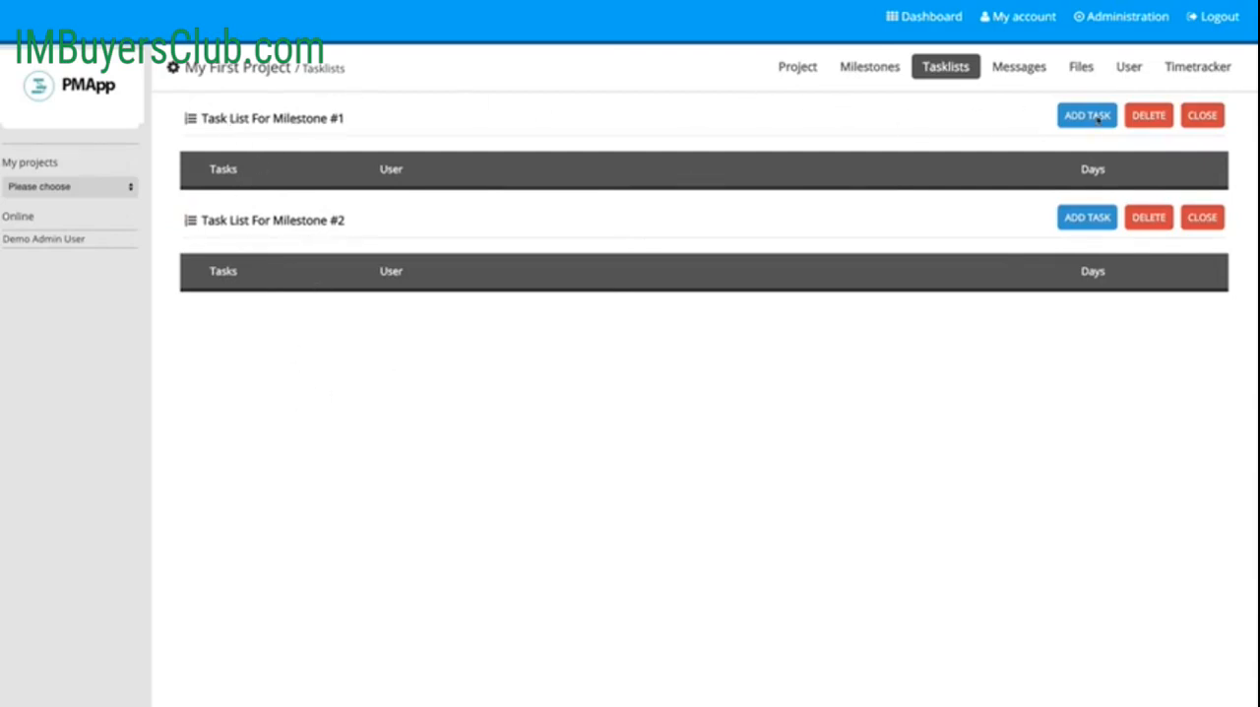
pyautogui.click(1093, 116)
pyautogui.click(507, 87)
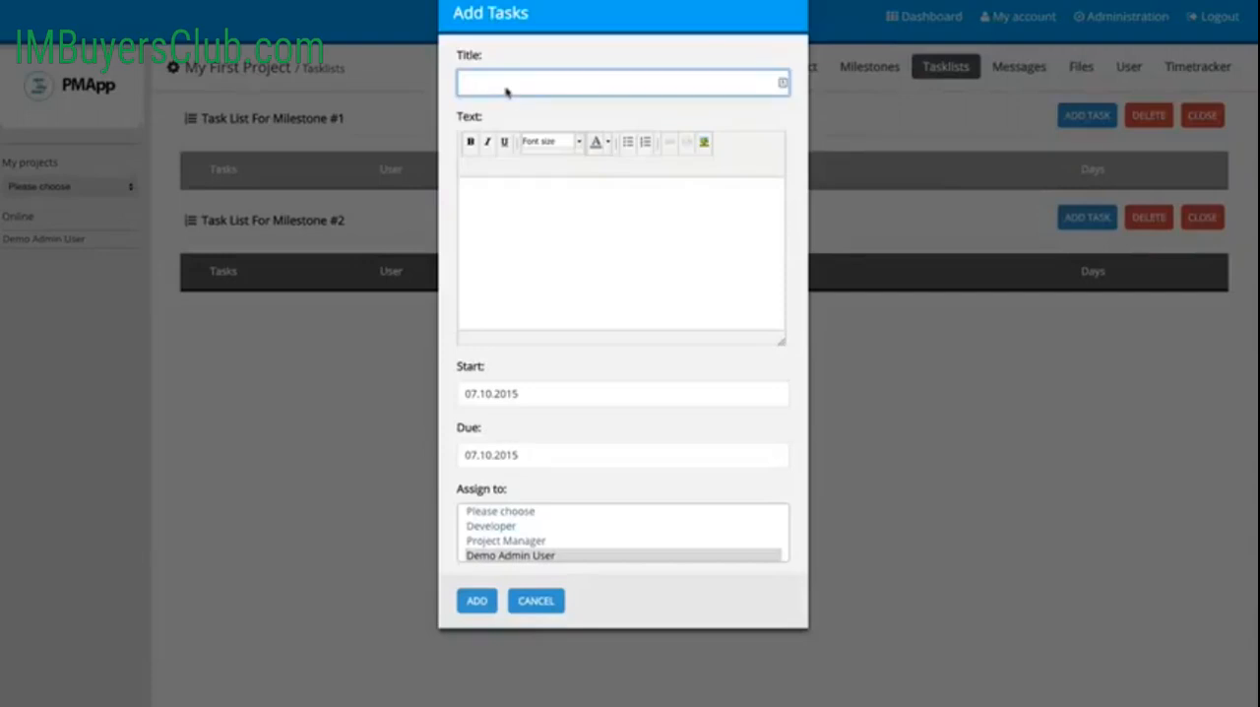
pyautogui.write('Task')
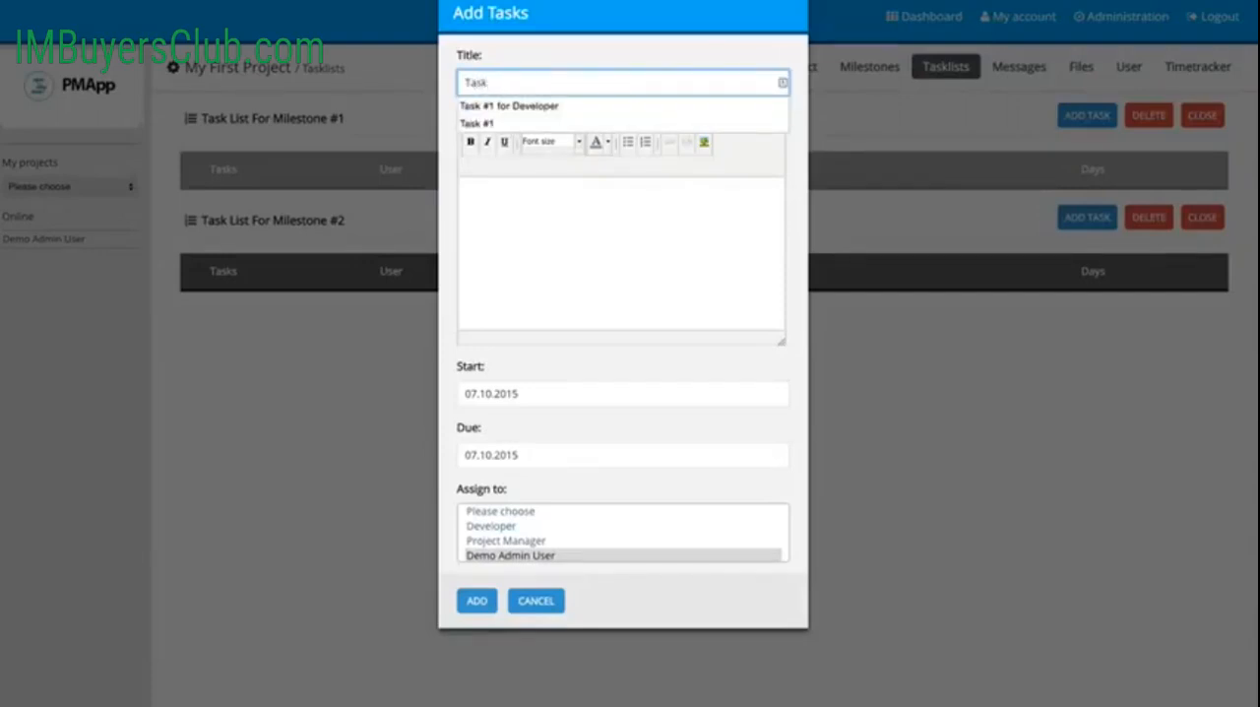
pyautogui.press('Down')
pyautogui.press('Down')
pyautogui.press('Return')
pyautogui.press('Tab')
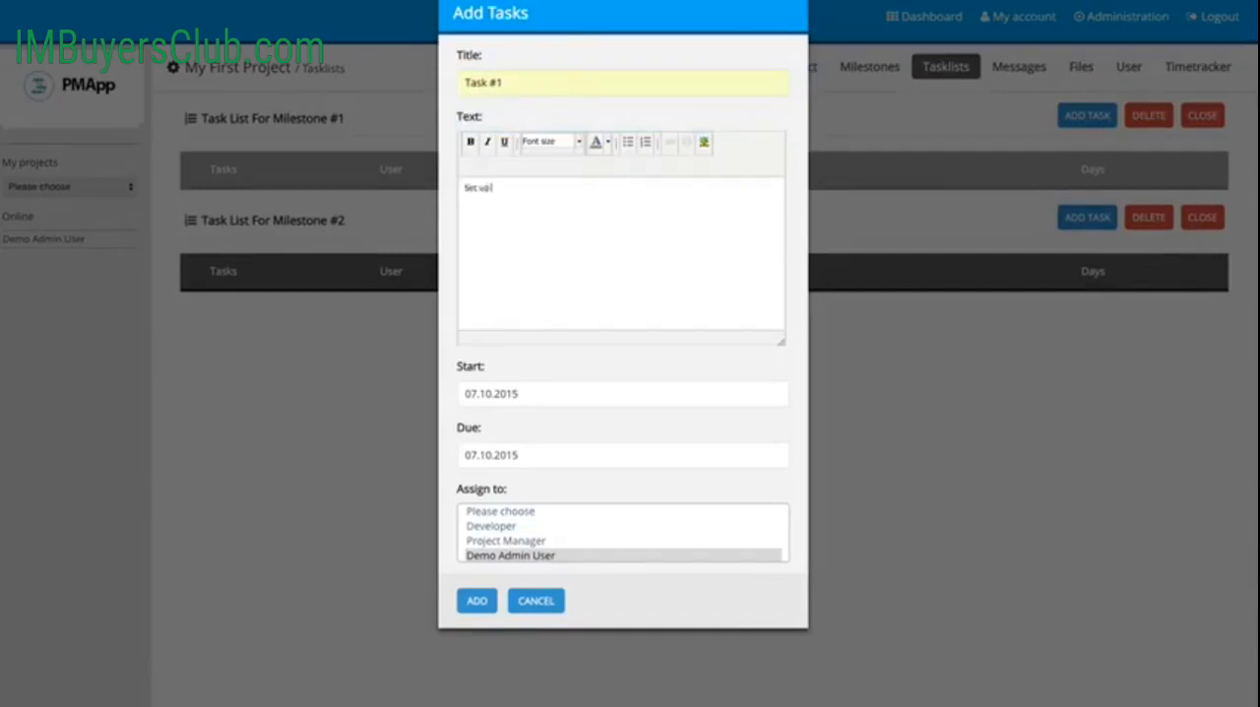
pyautogui.write('Set up all tasks!')
# Step: Set Task #1's due date to 07.11.2015, assign it to Project Manager, and add it
pyautogui.click(520, 454)
pyautogui.click(666, 400)
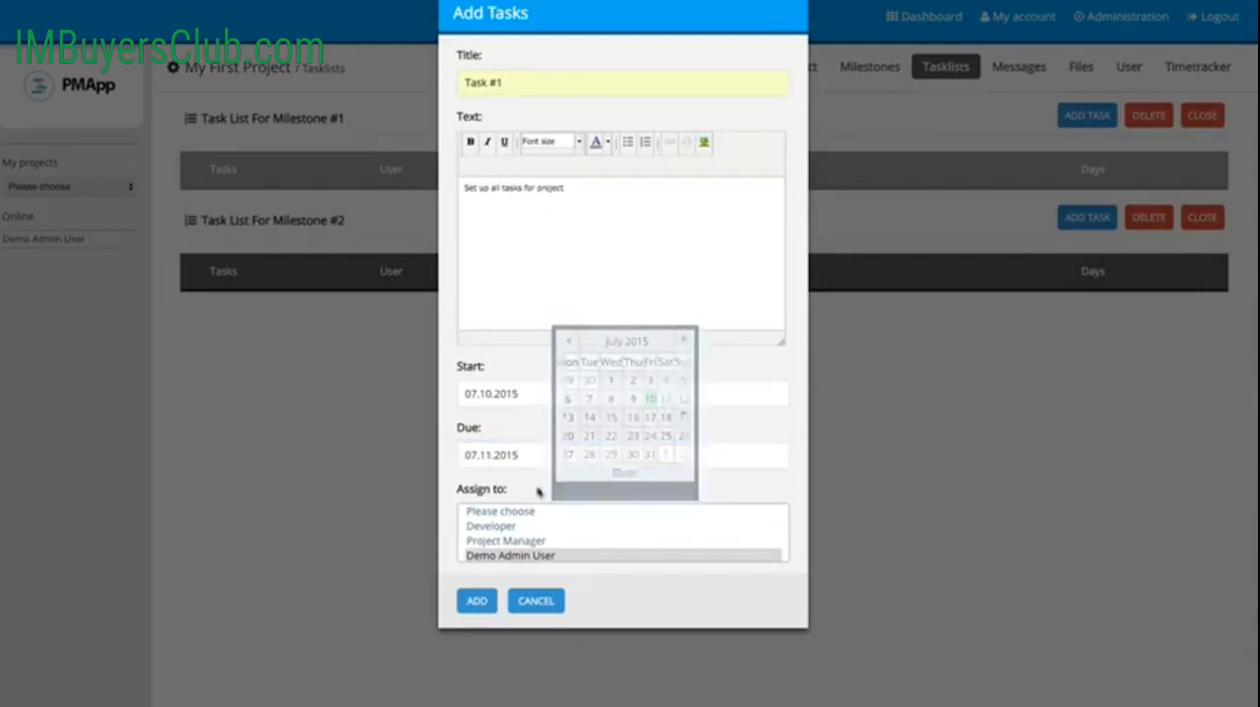
pyautogui.click(507, 541)
pyautogui.click(476, 602)
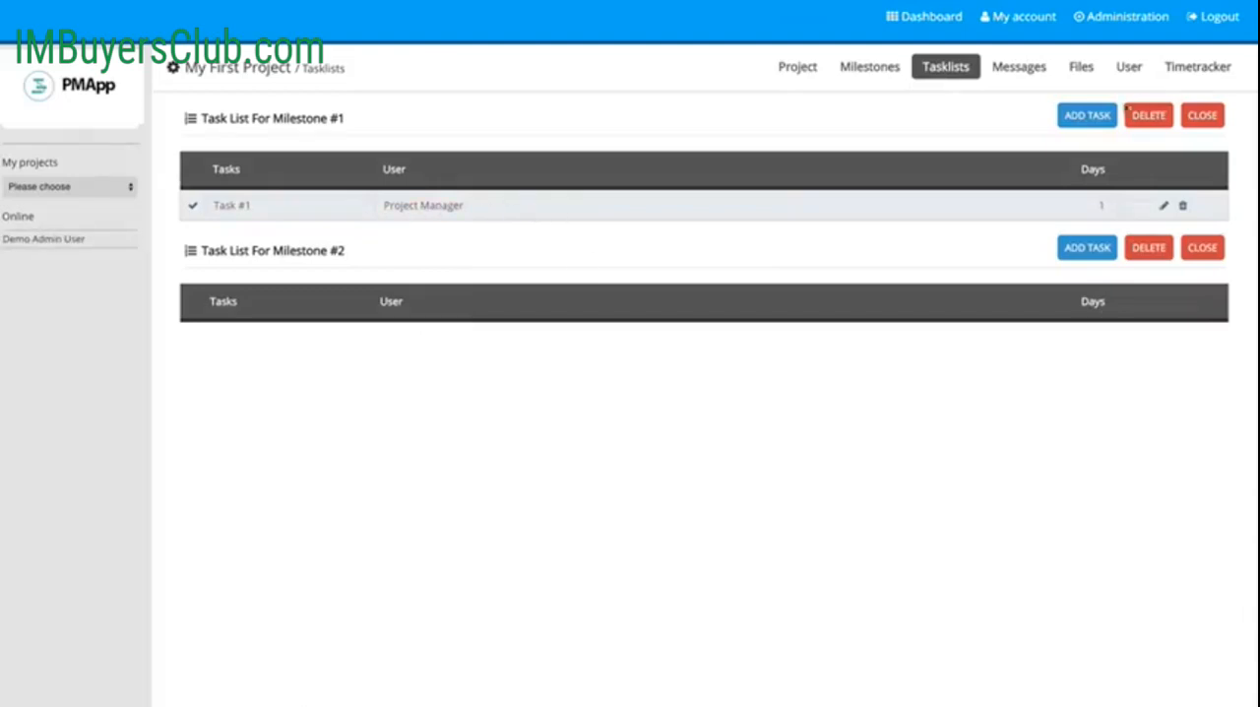
# Step: Start another Milestone #1 task titled "Task #1 for Developer" with the text "Set up infrastructure"
pyautogui.click(1088, 117)
pyautogui.click(504, 84)
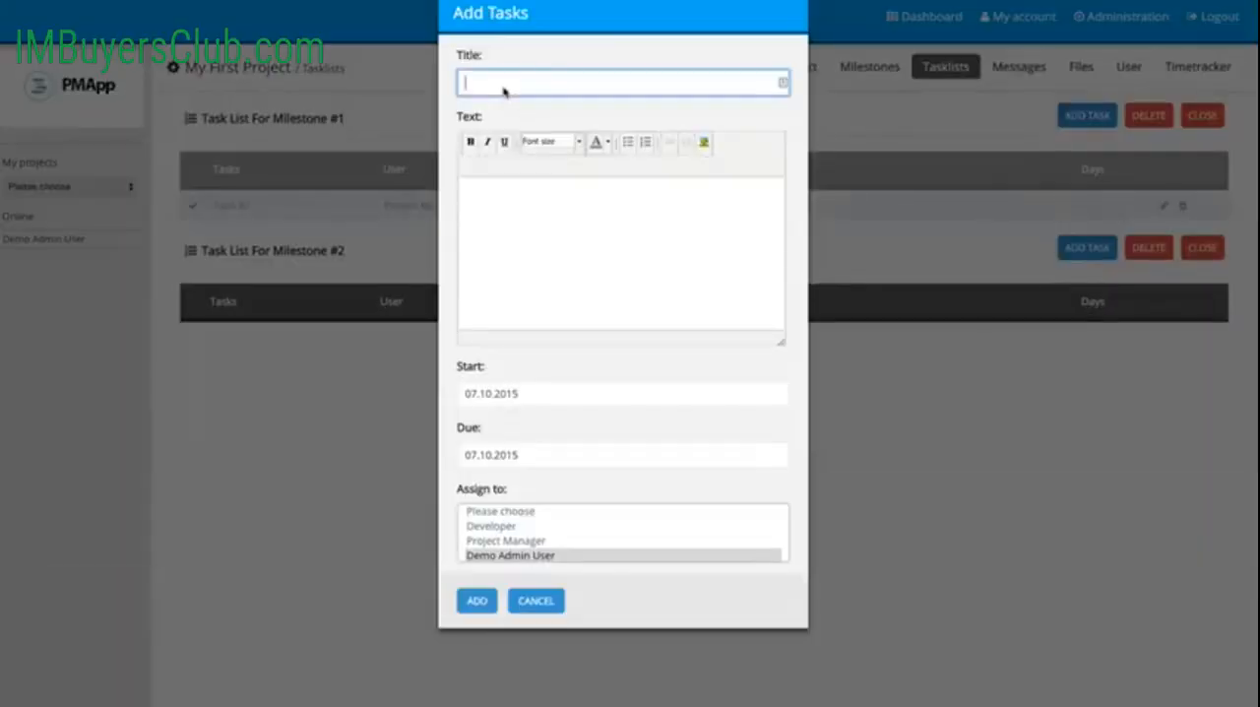
pyautogui.write('Tak')
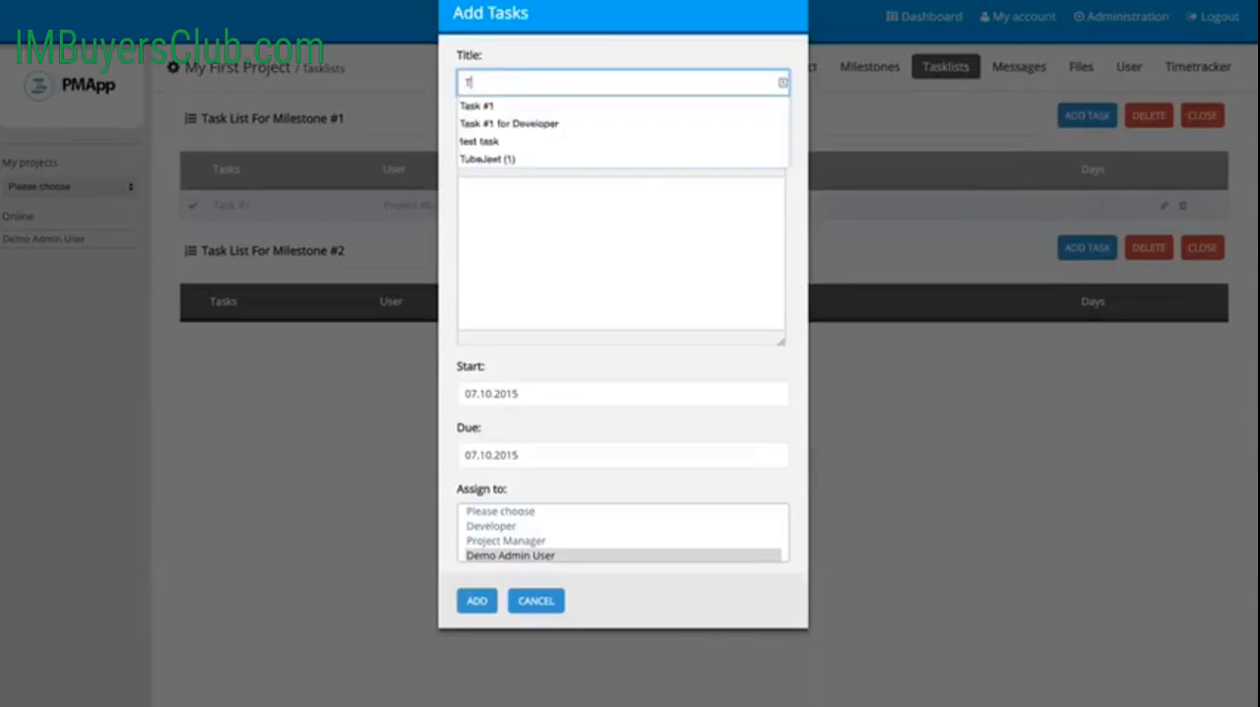
pyautogui.press('BackSpace')
pyautogui.press('Down')
pyautogui.press('Down')
pyautogui.press('Return')
pyautogui.click(535, 194)
pyautogui.write('Sed')
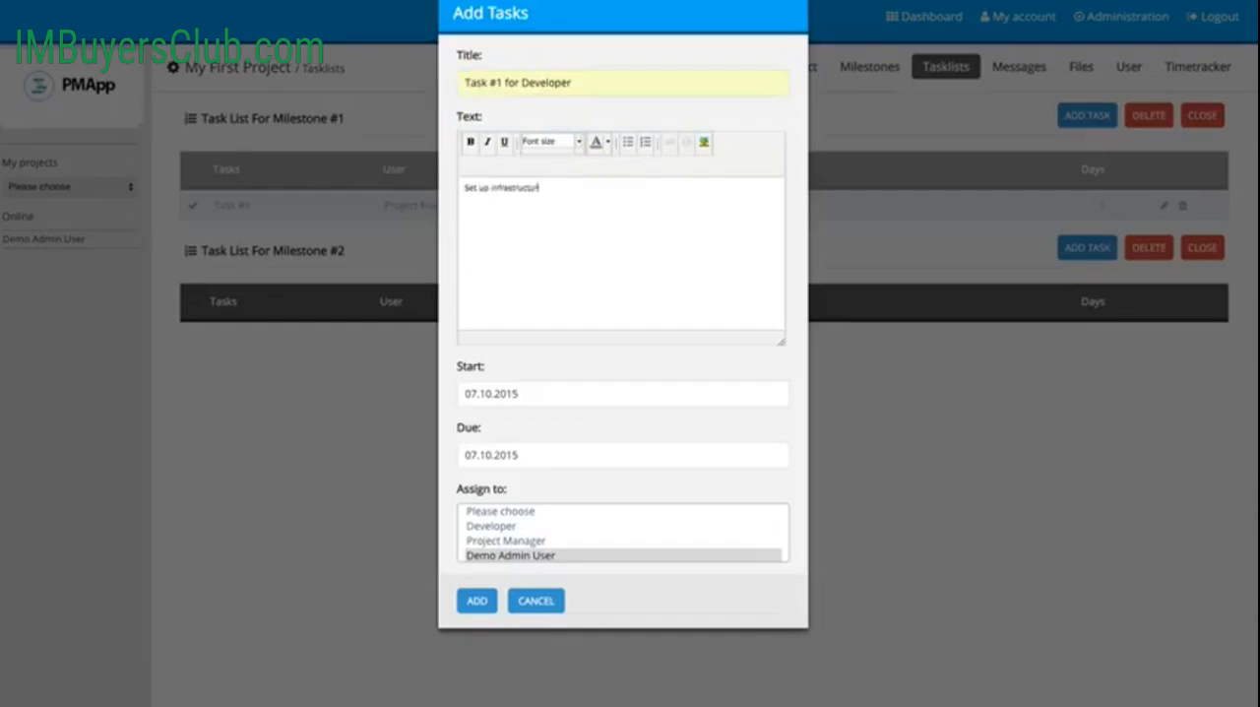
# Step: Schedule the developer task from 07.13.2015 to 07.15.2015, assign it to Developer, and add it
pyautogui.click(568, 399)
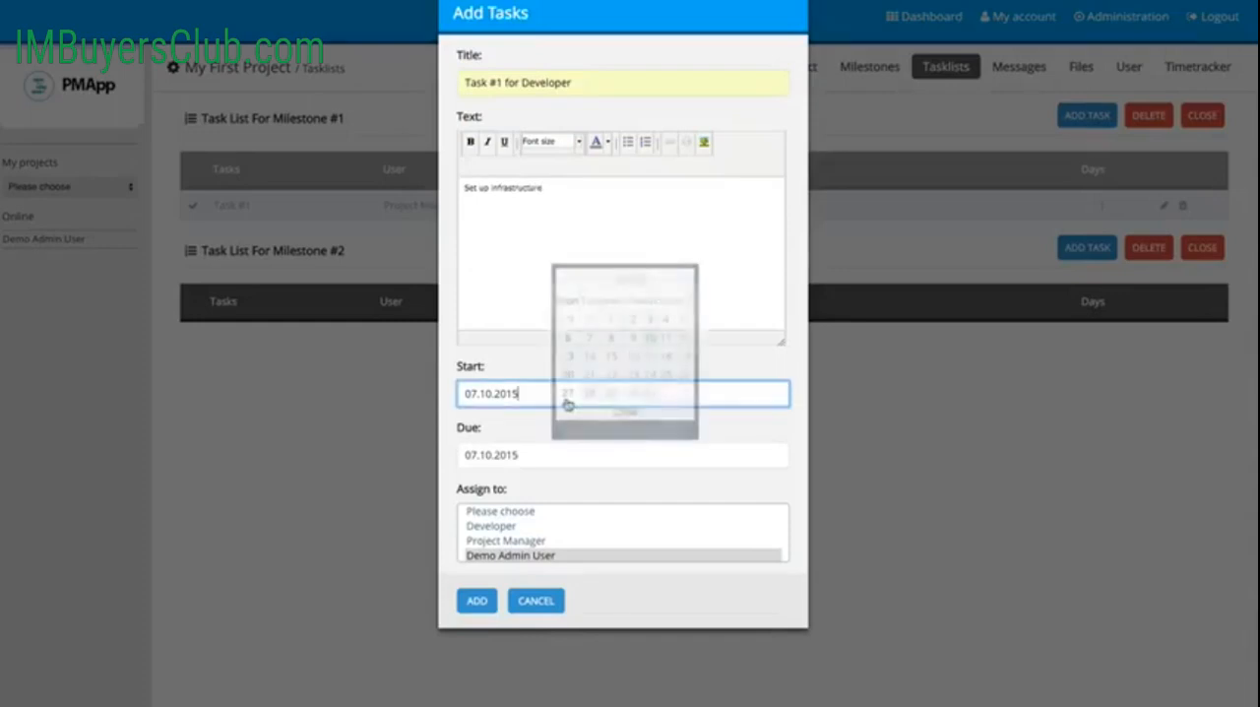
pyautogui.click(568, 356)
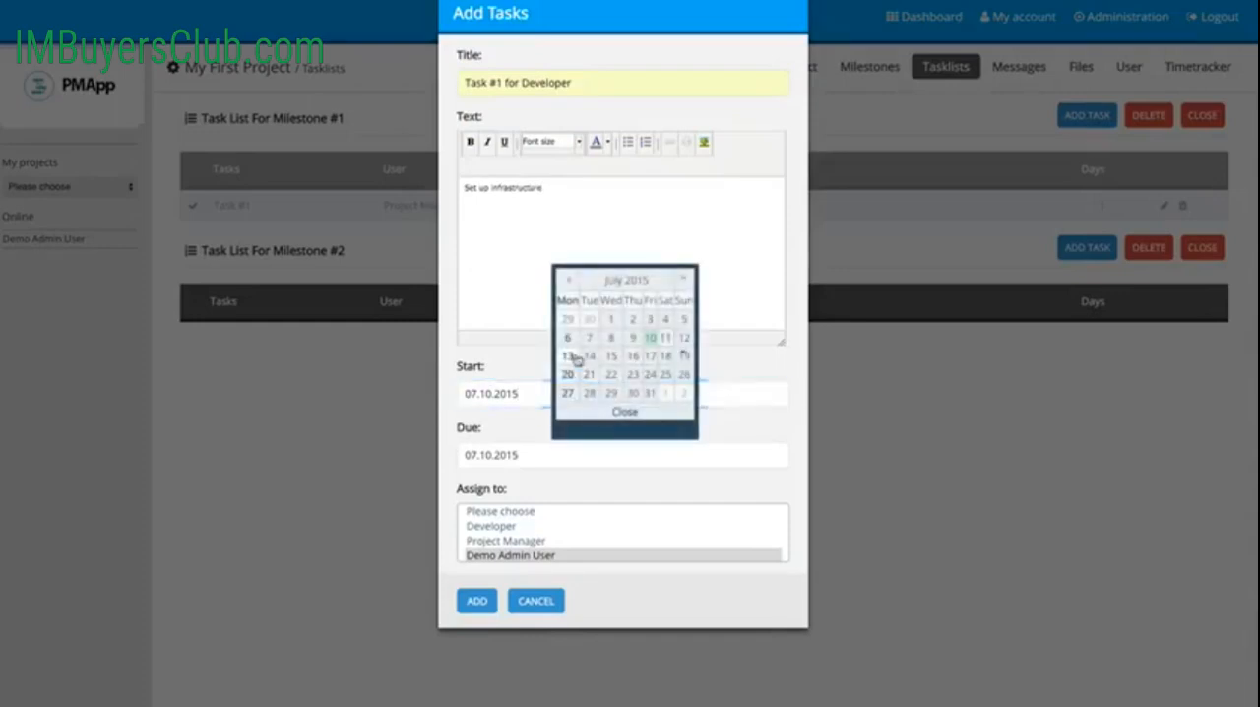
pyautogui.click(513, 459)
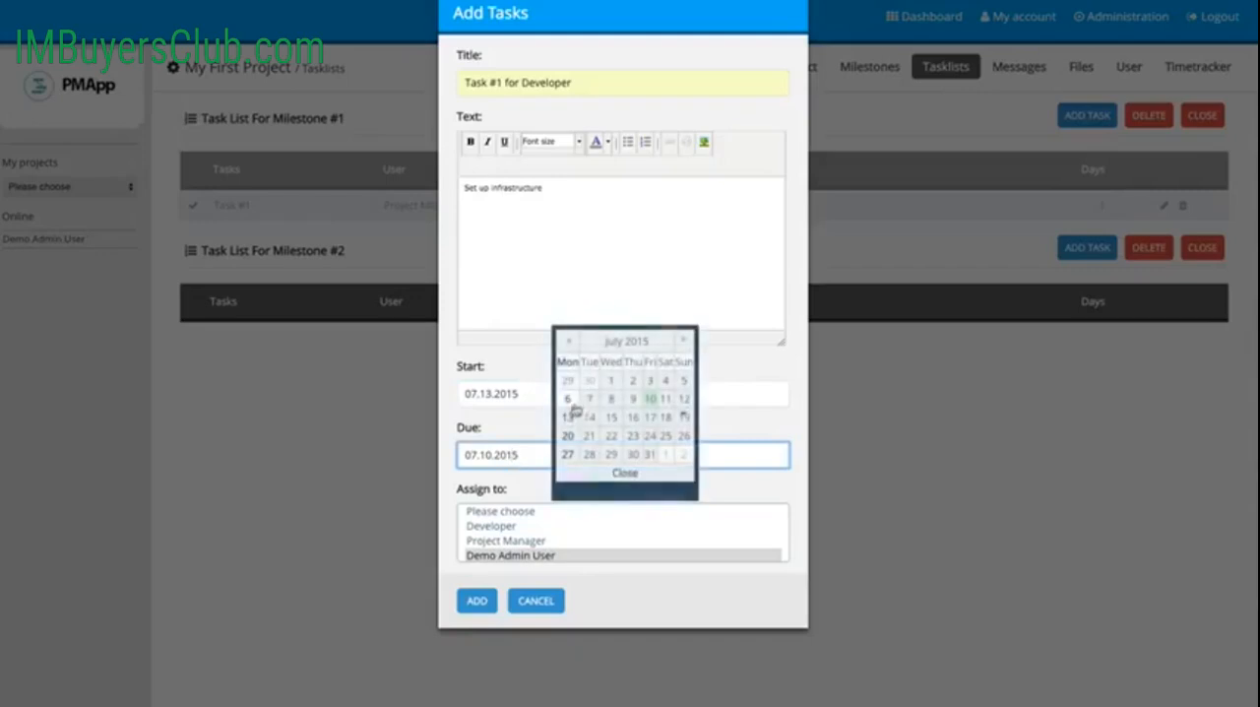
pyautogui.click(611, 418)
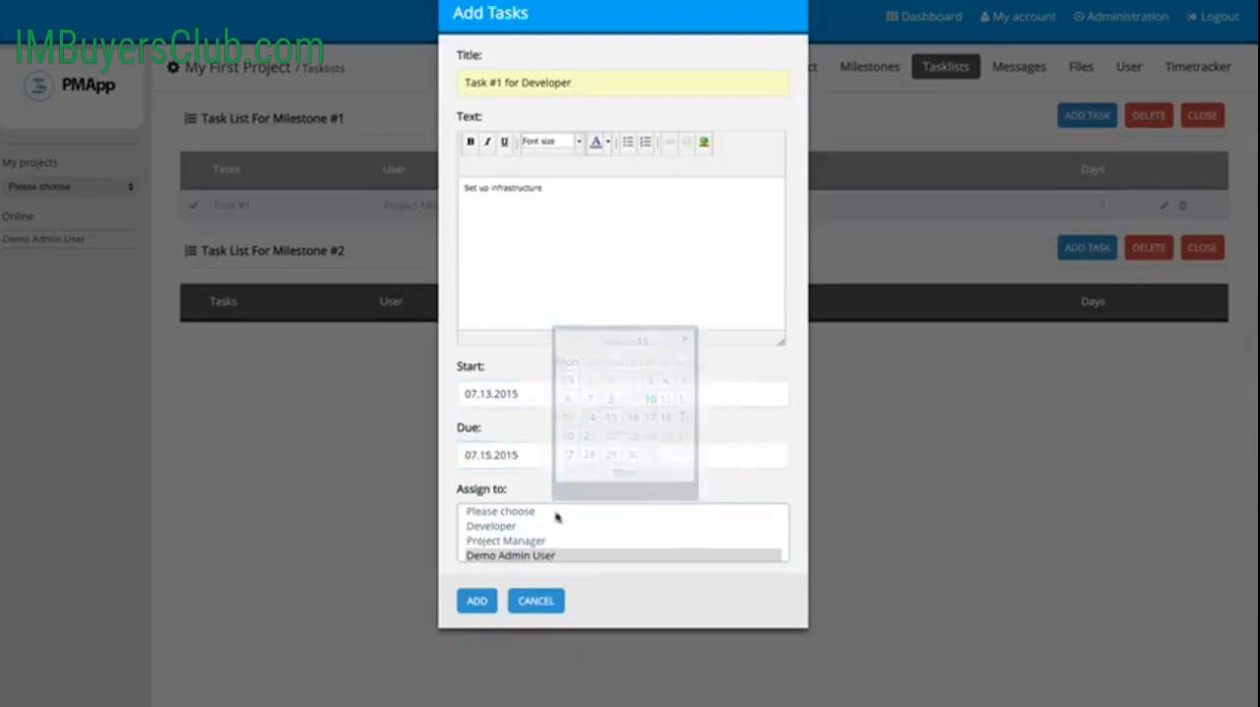
pyautogui.click(523, 527)
pyautogui.click(488, 610)
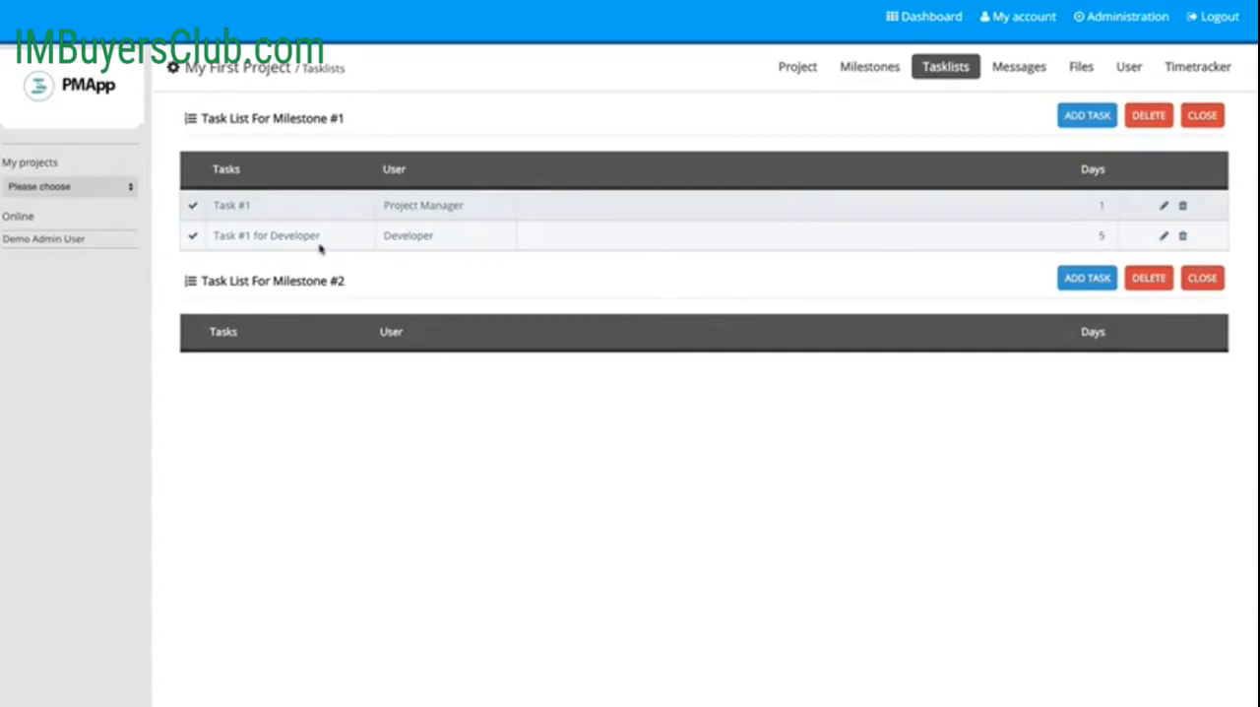
# Step: View Task #1, and examine the project's milestone tree with its task lists and the calendar on the project dashboard
pyautogui.click(241, 207)
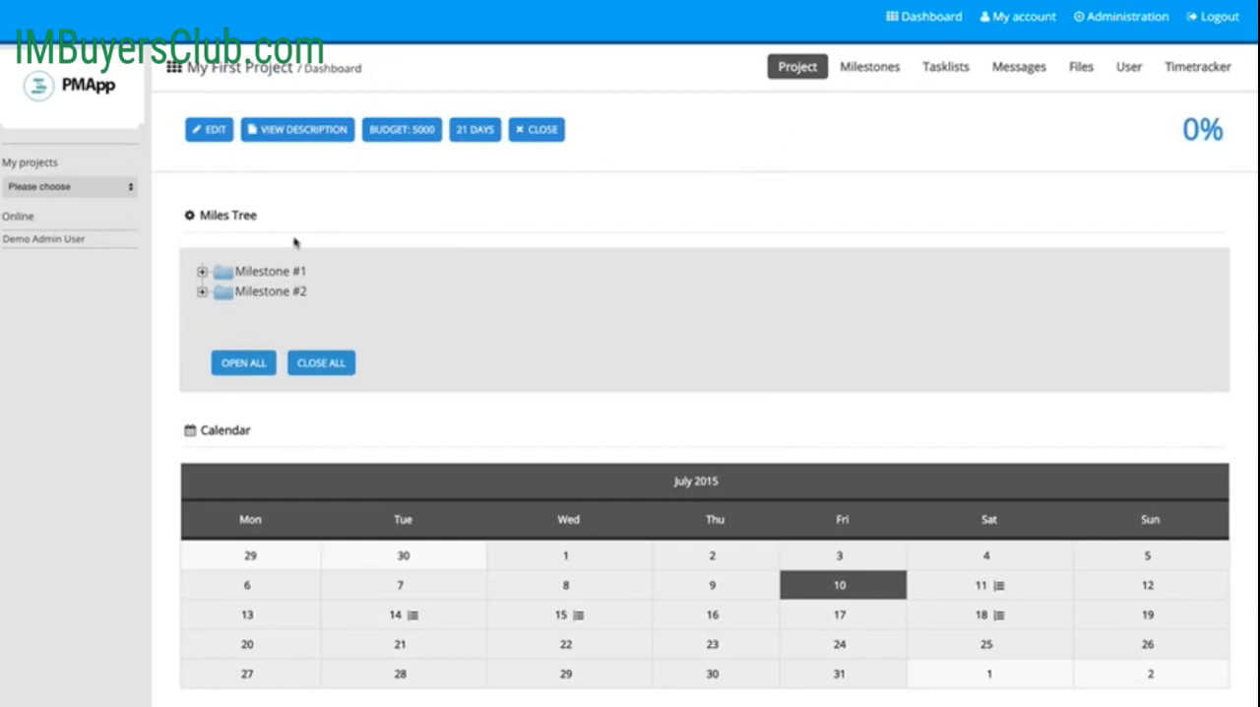
pyautogui.click(201, 271)
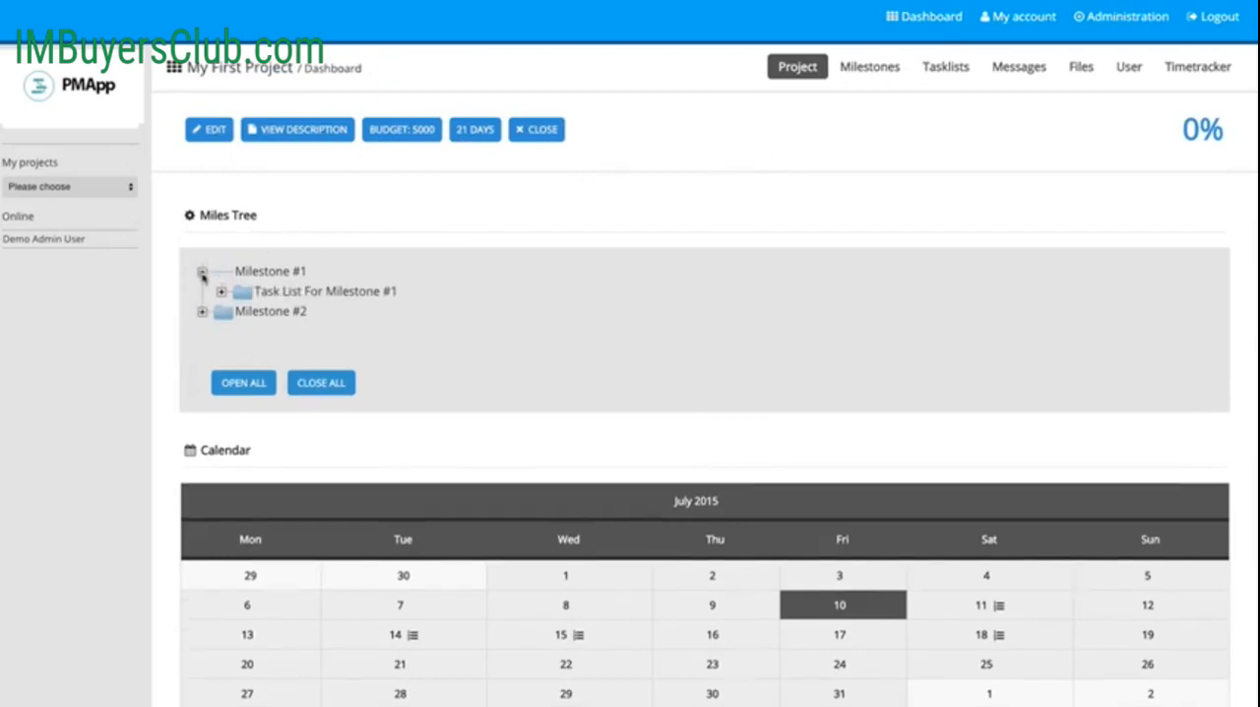
pyautogui.click(223, 292)
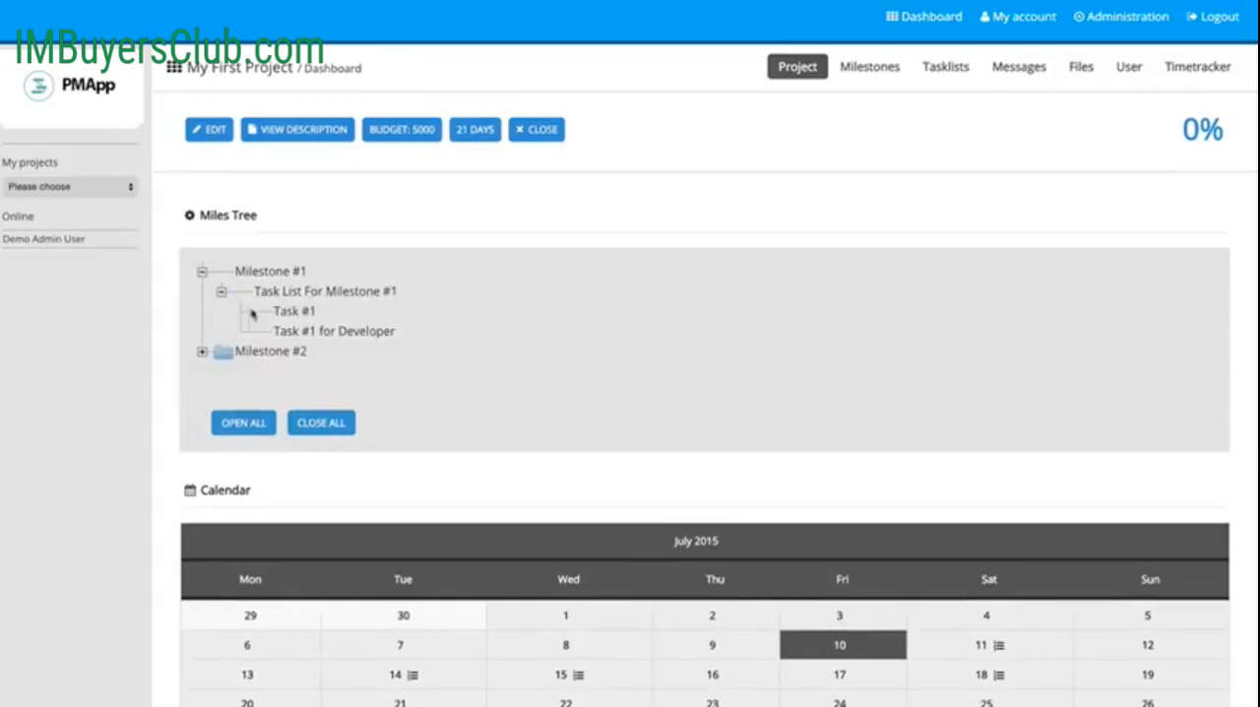
pyautogui.click(202, 272)
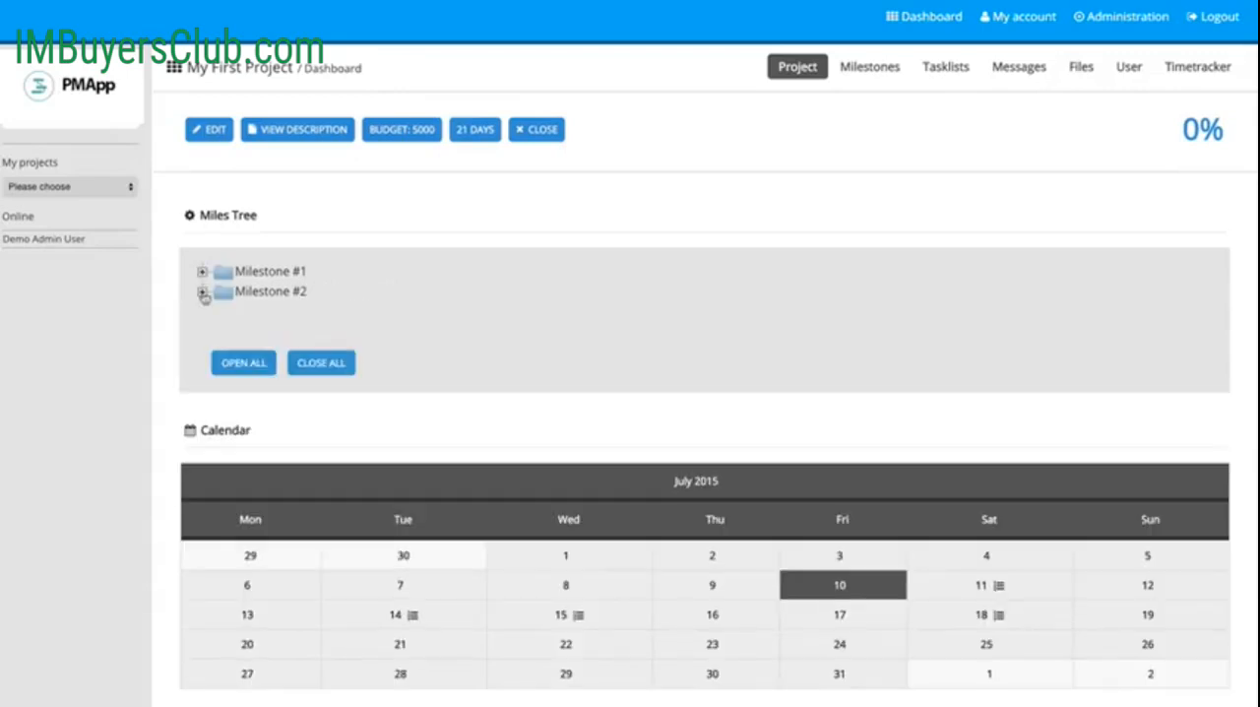
pyautogui.click(246, 368)
pyautogui.click(333, 445)
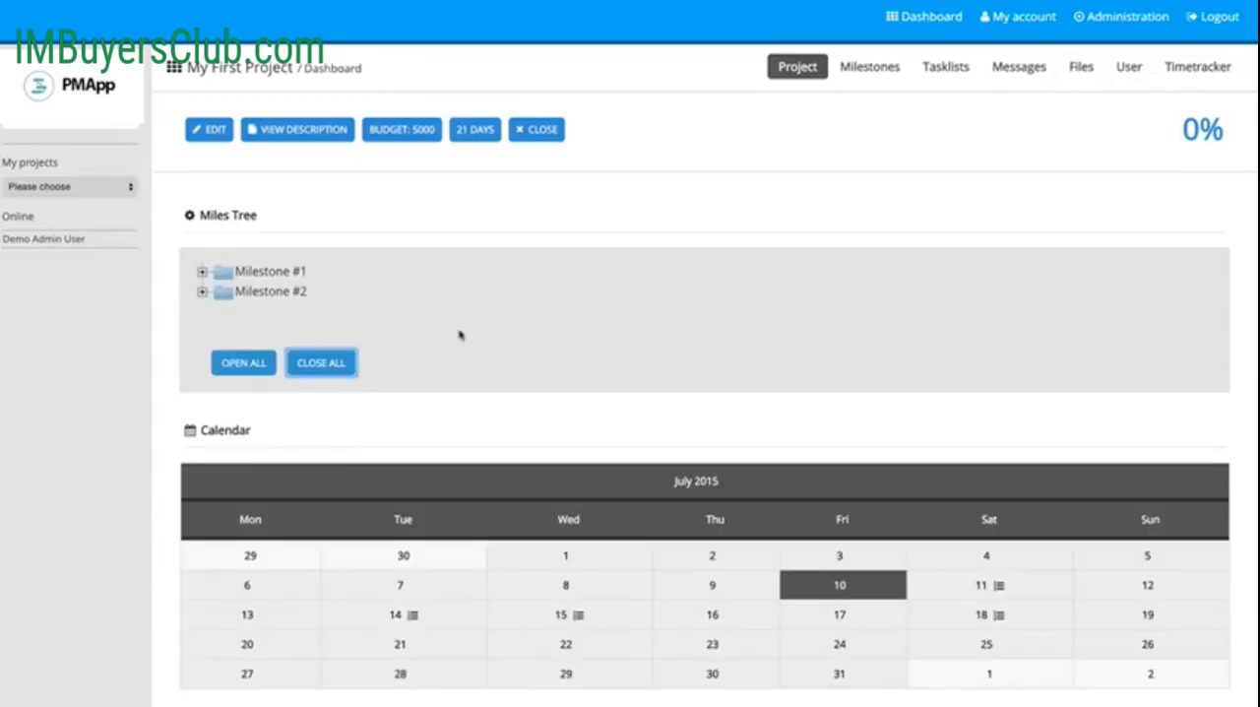
pyautogui.scroll(-3, 509, 363)
pyautogui.scroll(3, 588, 548)
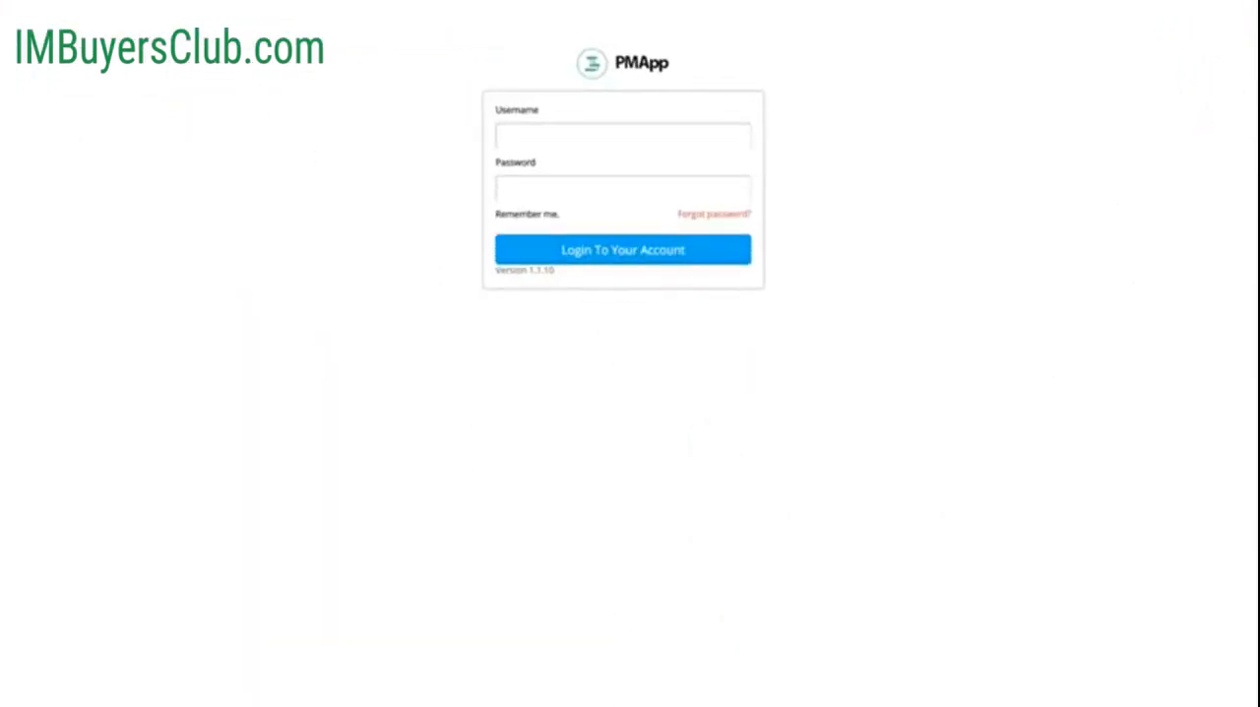
# Step: Log in to the developer account with its e-mail as username and the account password
pyautogui.click(549, 143)
pyautogui.write('t')
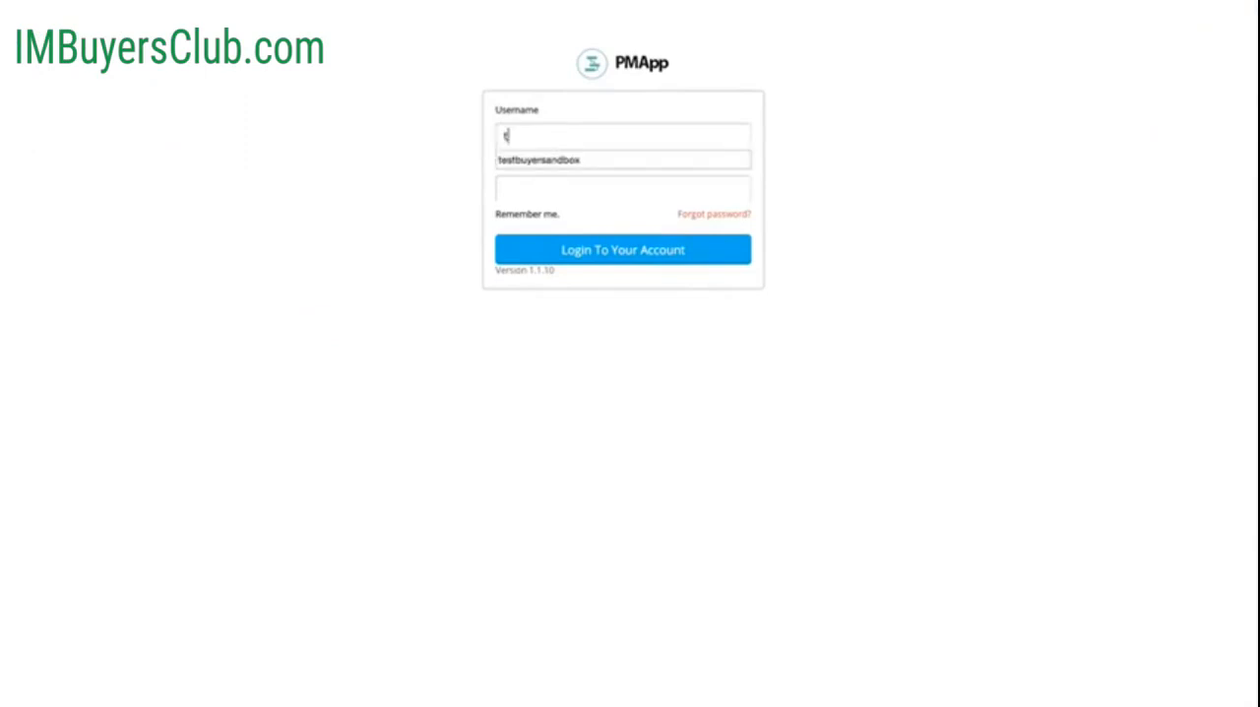
pyautogui.write('est1')
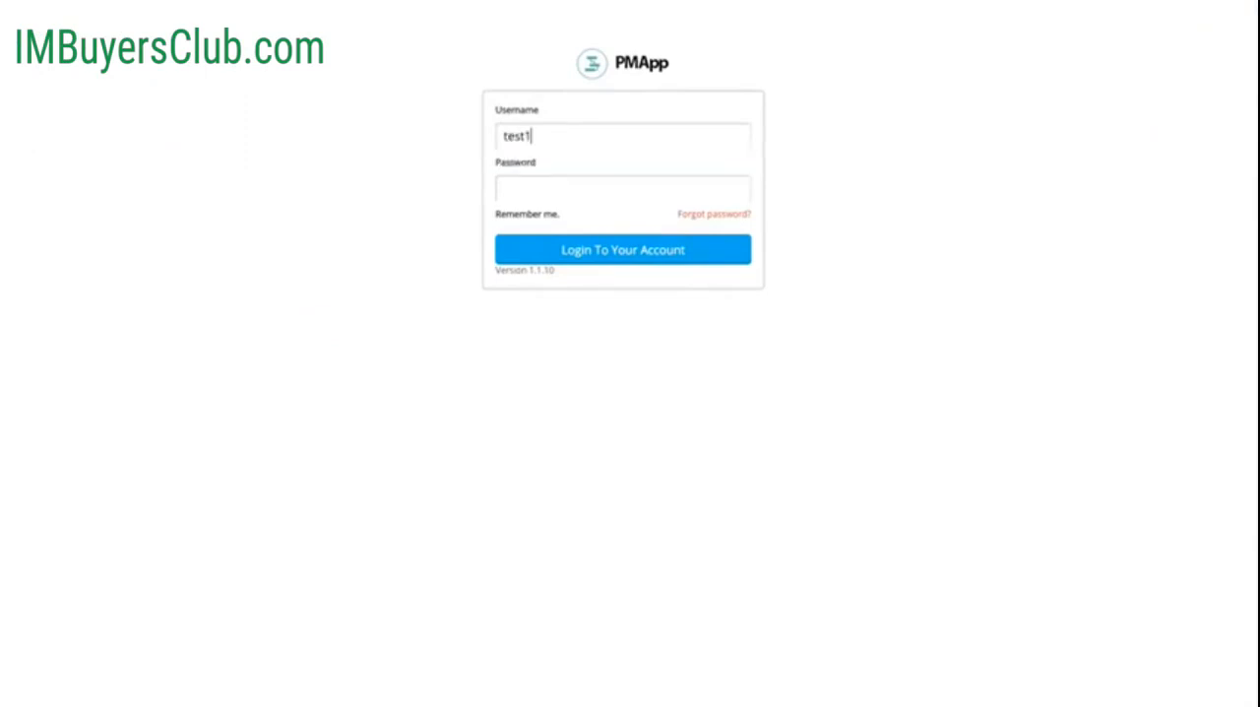
pyautogui.write('@test.com')
pyautogui.press('Tab')
pyautogui.write('••••••••')
pyautogui.press('Return')
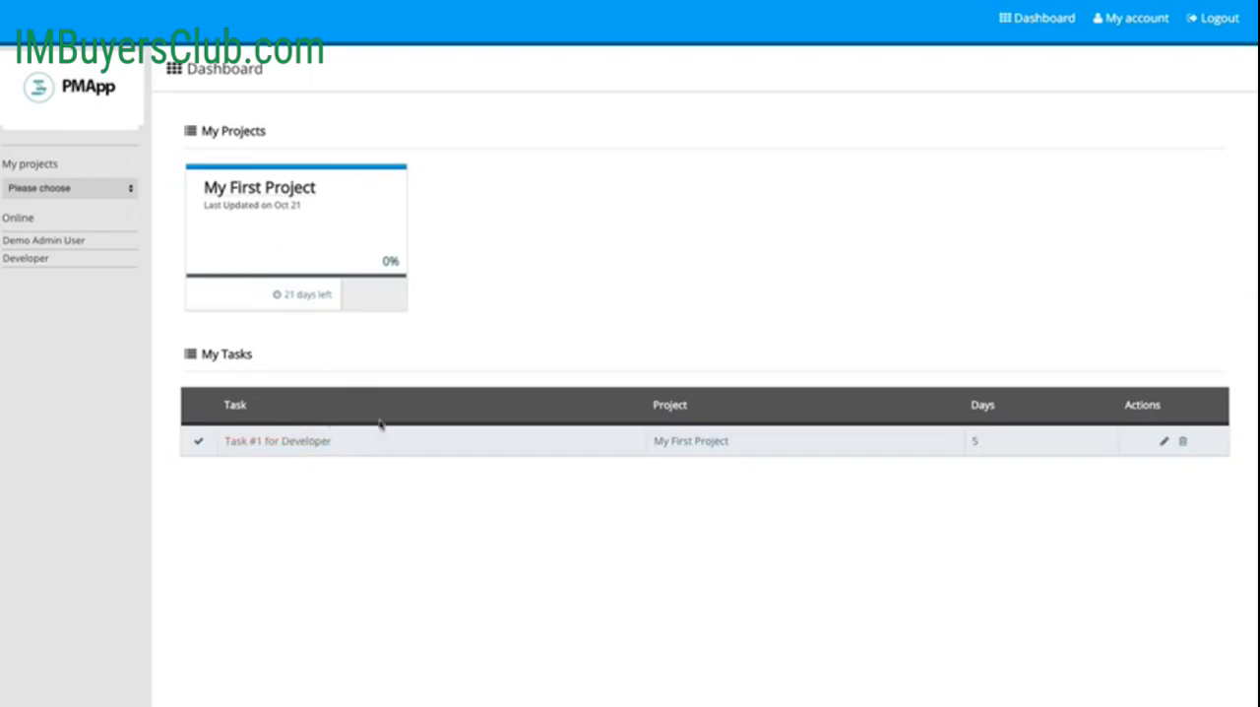
# Step: Open "Task #1 for Developer" from the developer's task list, view its editable details, and cancel the edit
pyautogui.click(273, 449)
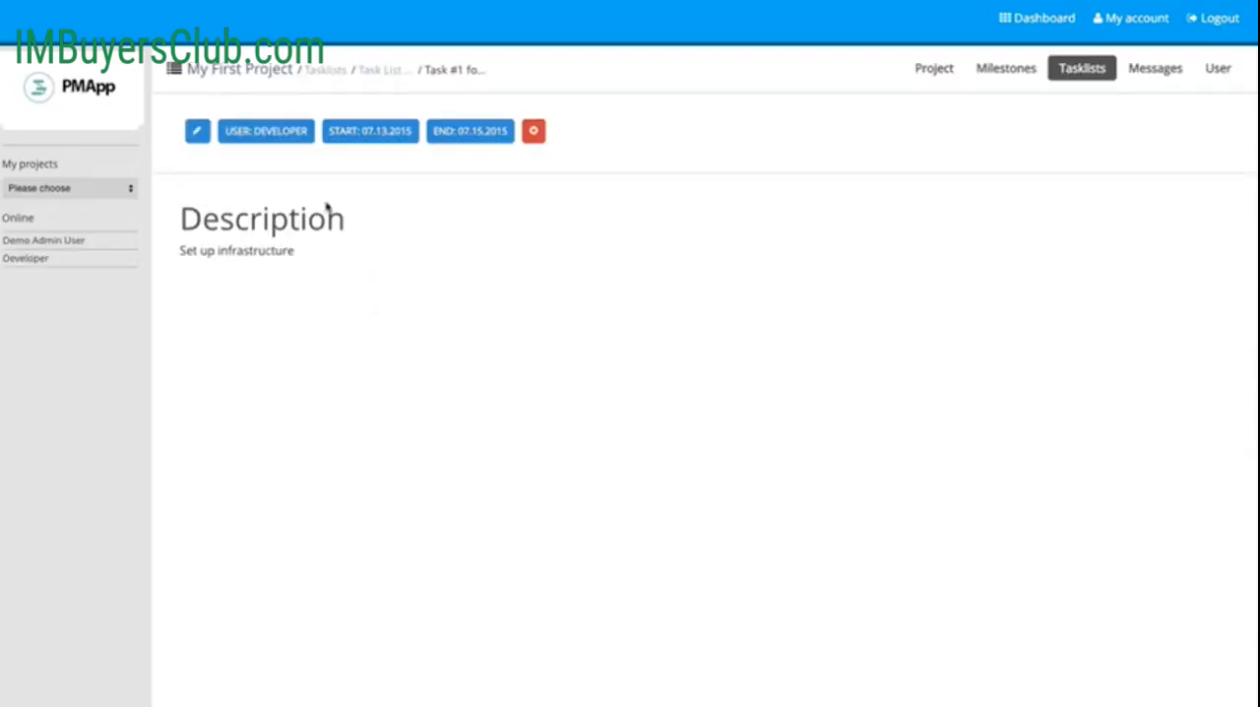
pyautogui.click(197, 132)
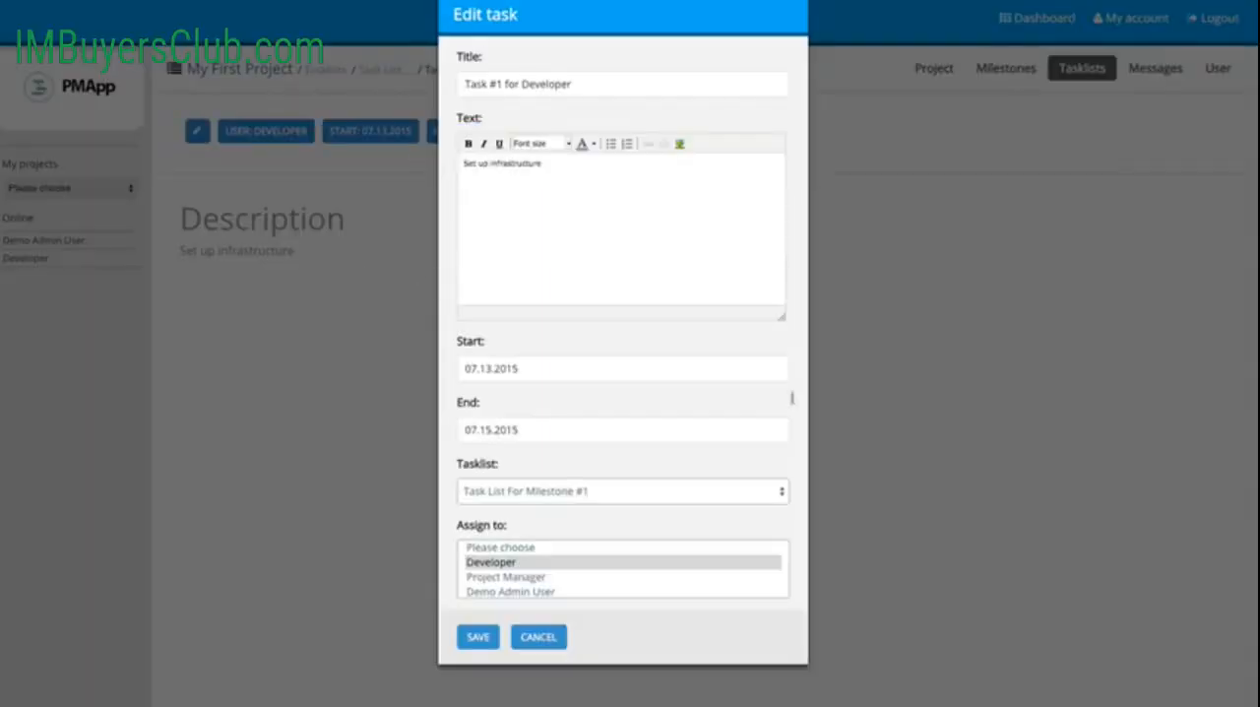
pyautogui.click(544, 638)
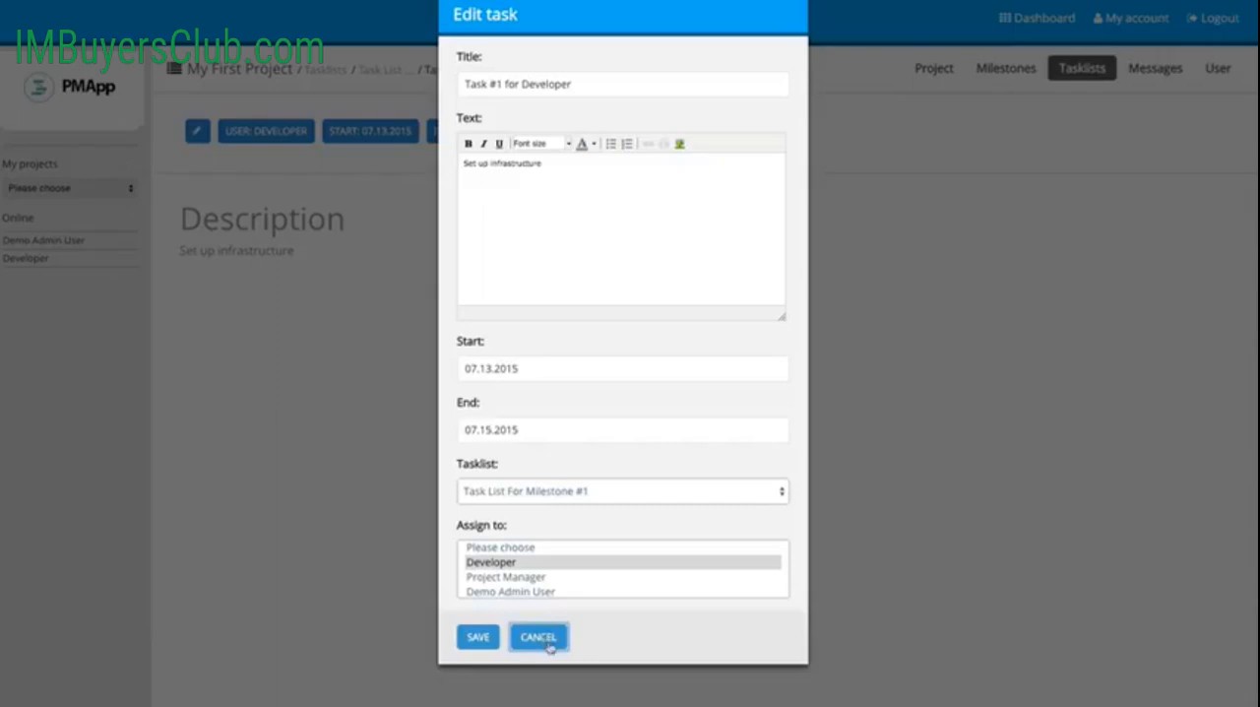
pyautogui.click(399, 628)
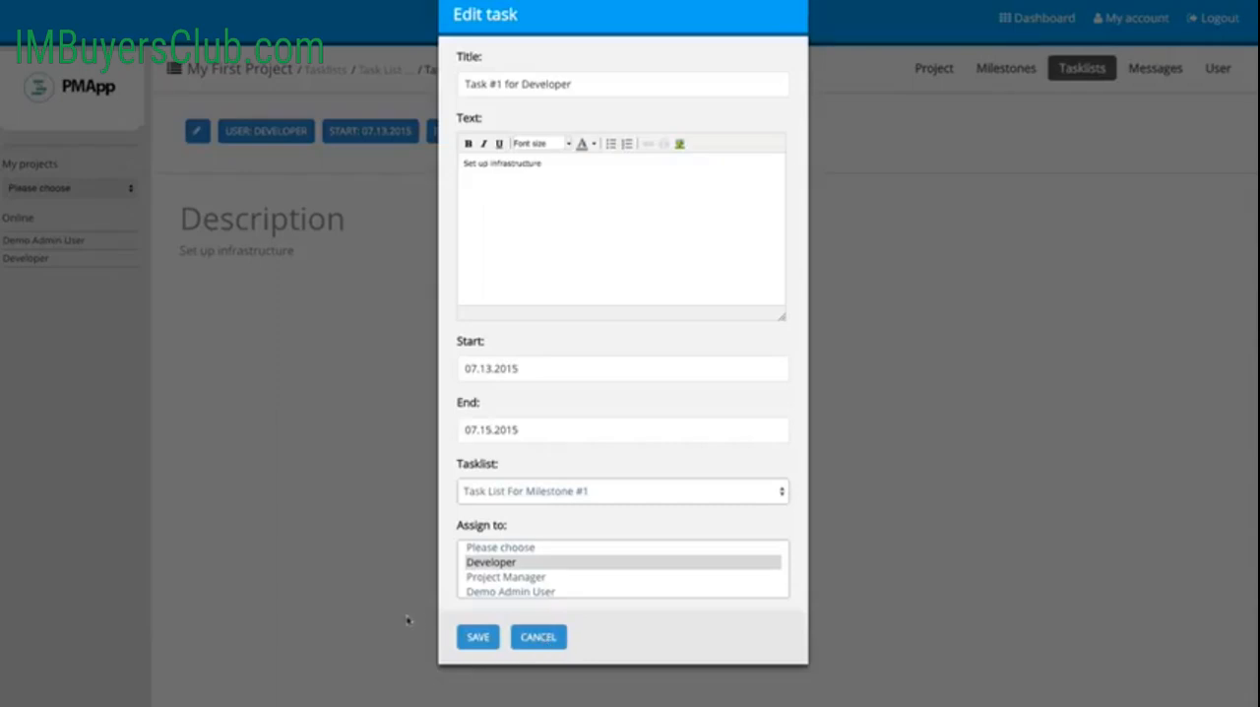
pyautogui.click(451, 591)
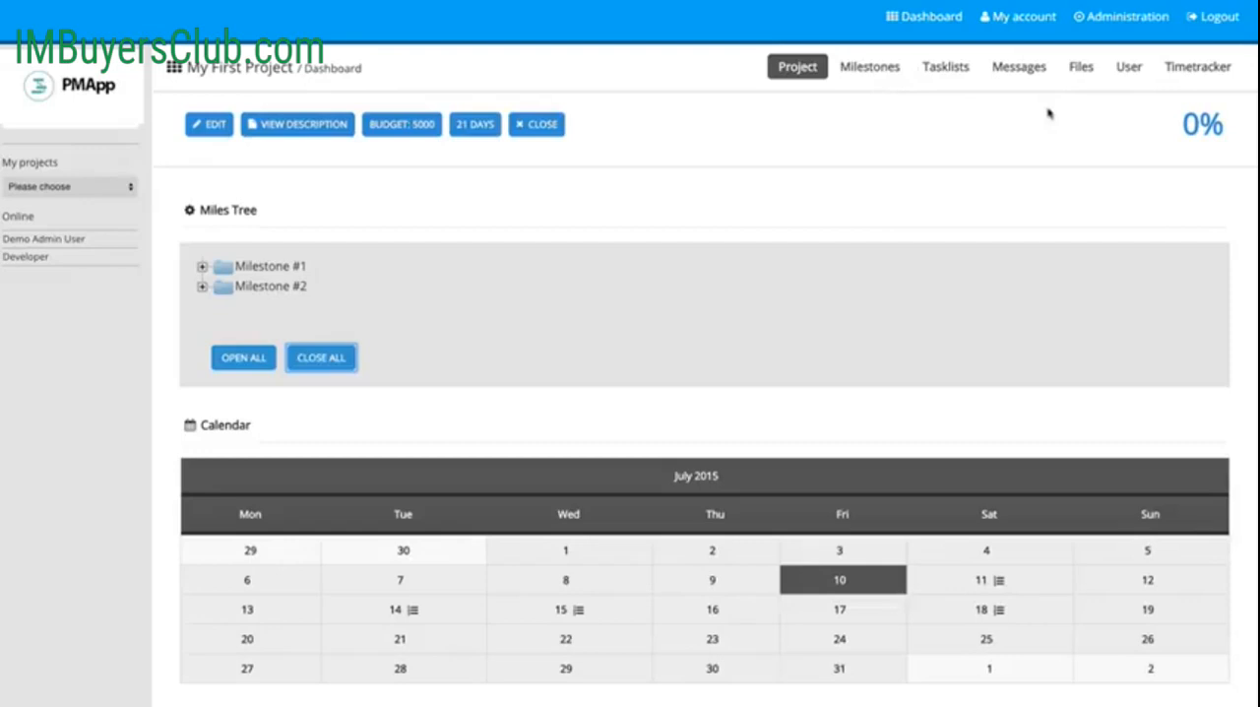
# Step: Return to the admin session and start a project message titled "Hey this is a message" with the text "some sort of message"
pyautogui.click(905, 97)
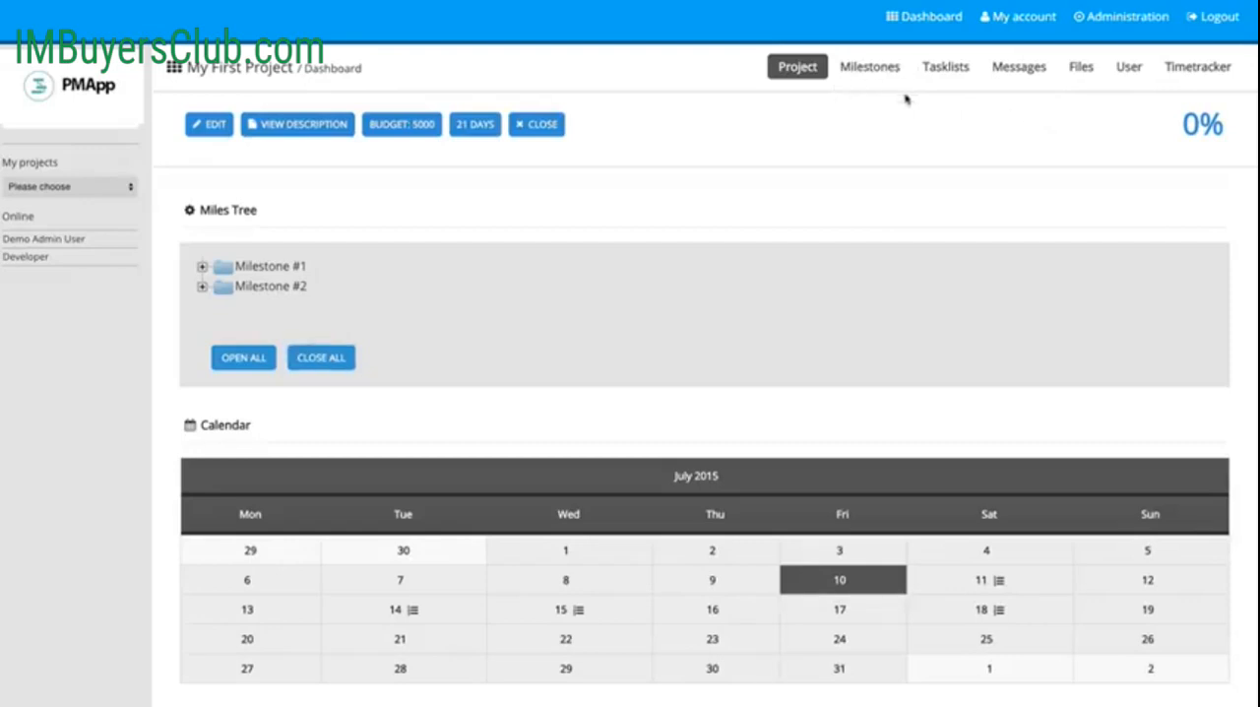
pyautogui.click(1012, 77)
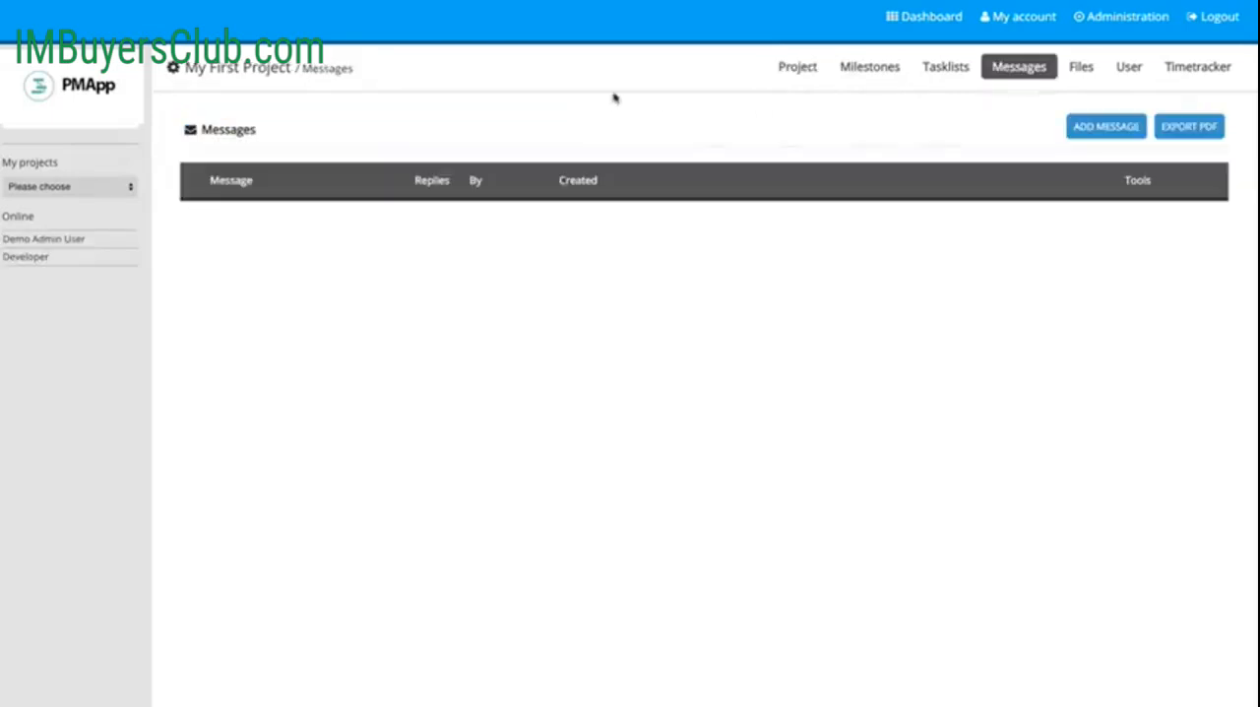
pyautogui.click(1093, 134)
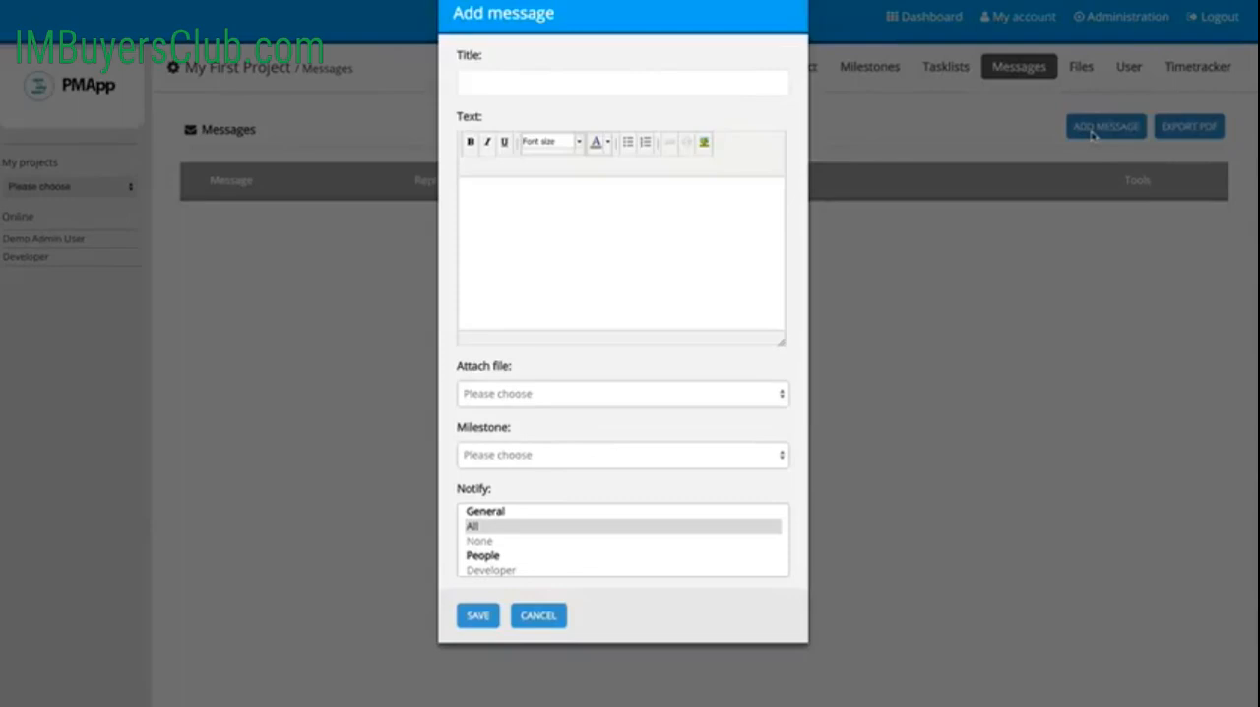
pyautogui.click(658, 94)
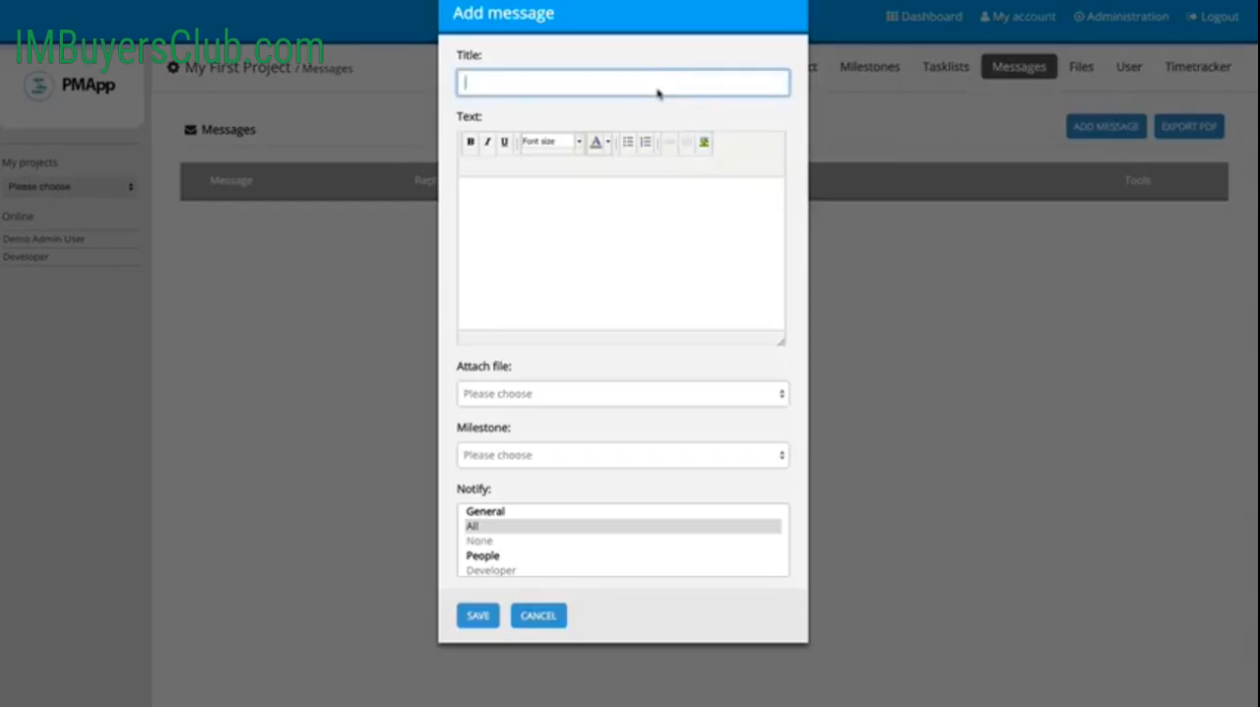
pyautogui.write('Hey this is a message')
pyautogui.press('Tab')
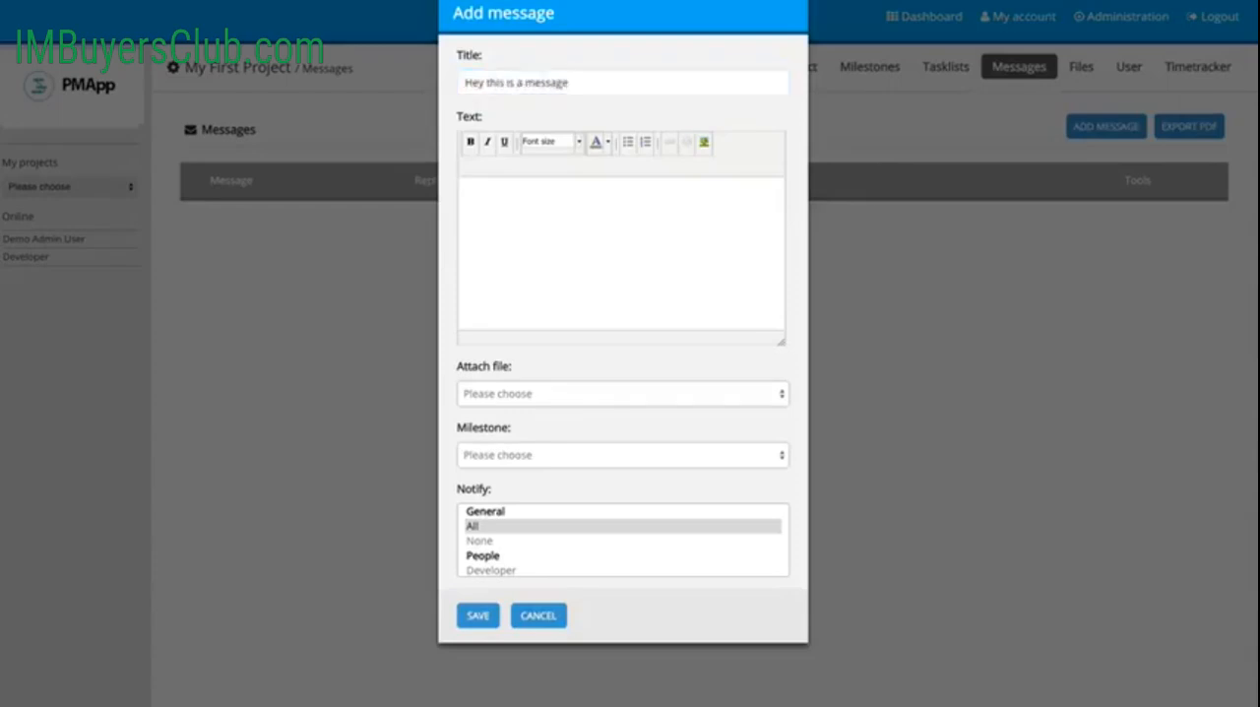
pyautogui.write('some sort of message')
# Step: Link the message to Milestone #1, set its notification recipients to All, and save it
pyautogui.click(592, 390)
pyautogui.click(589, 378)
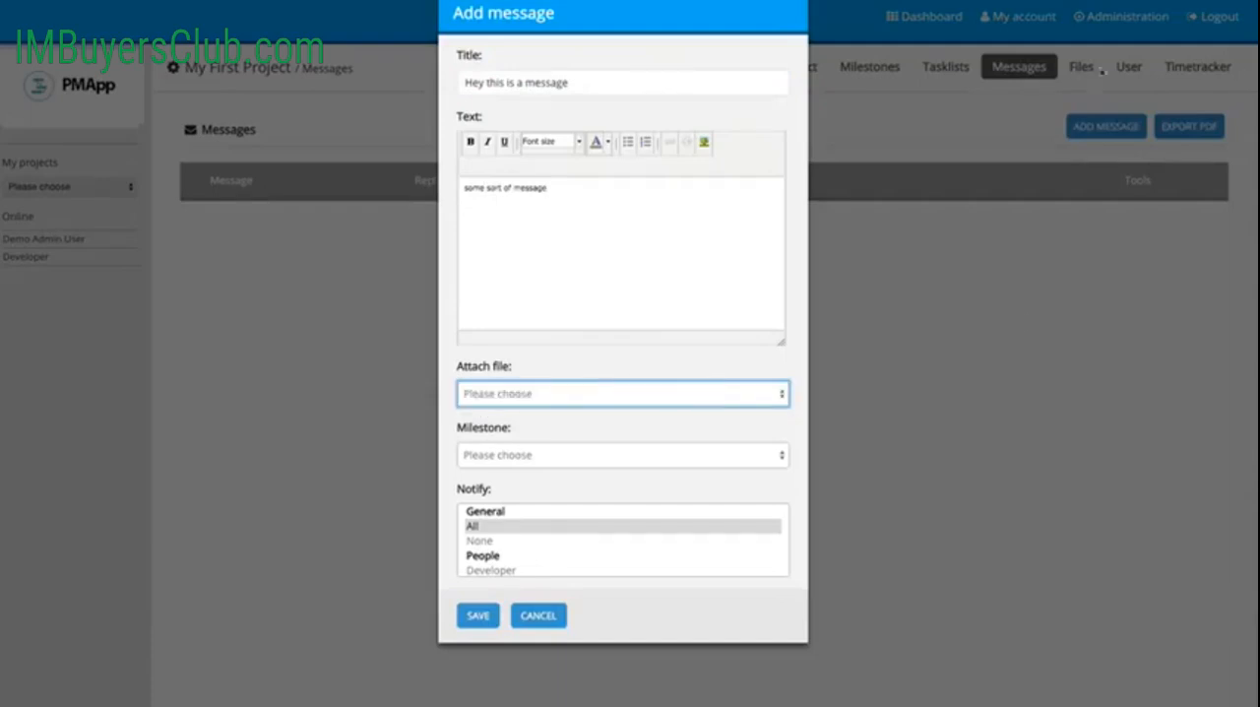
pyautogui.click(528, 457)
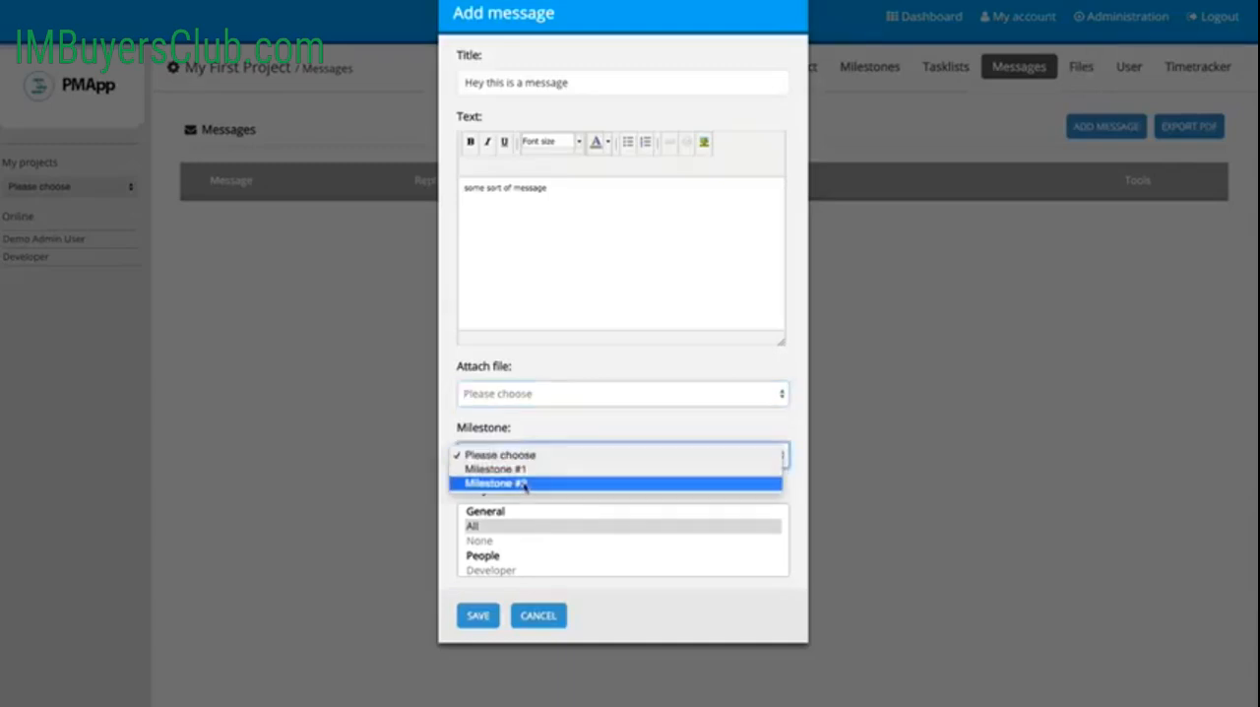
pyautogui.click(530, 471)
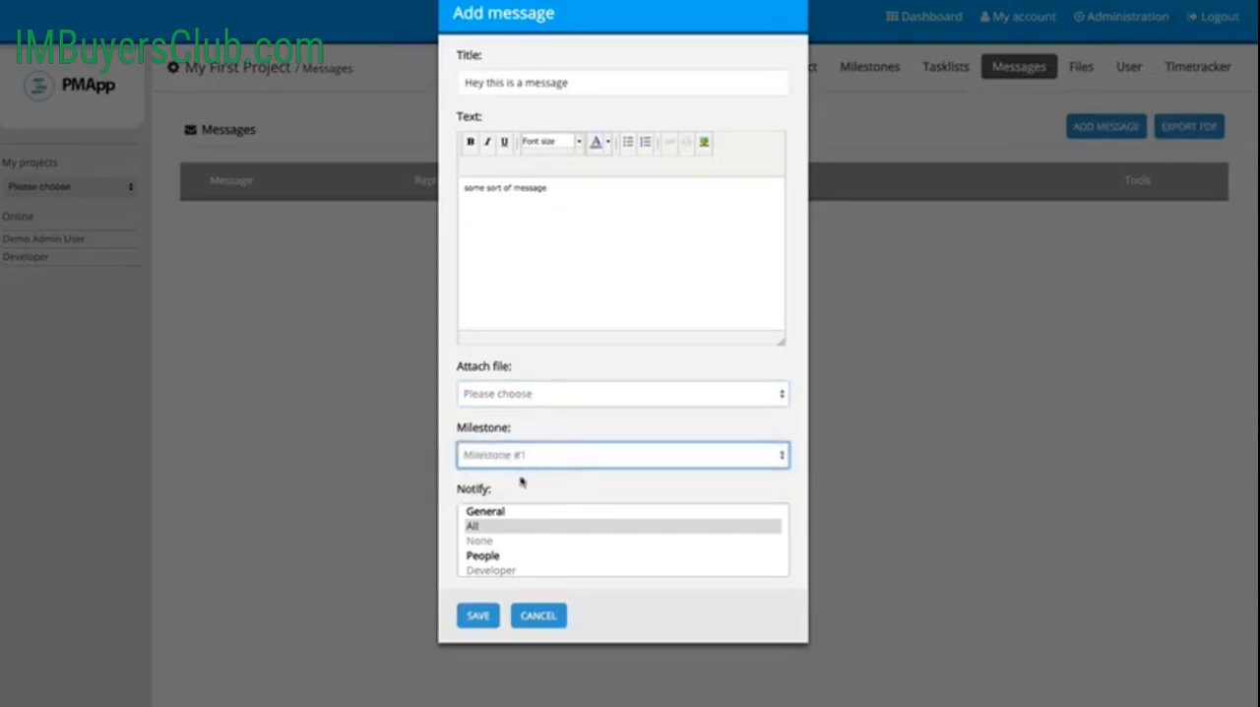
pyautogui.scroll(-1, 526, 536)
pyautogui.scroll(1, 527, 536)
pyautogui.scroll(-1, 528, 538)
pyautogui.scroll(1, 530, 539)
pyautogui.scroll(-1, 547, 538)
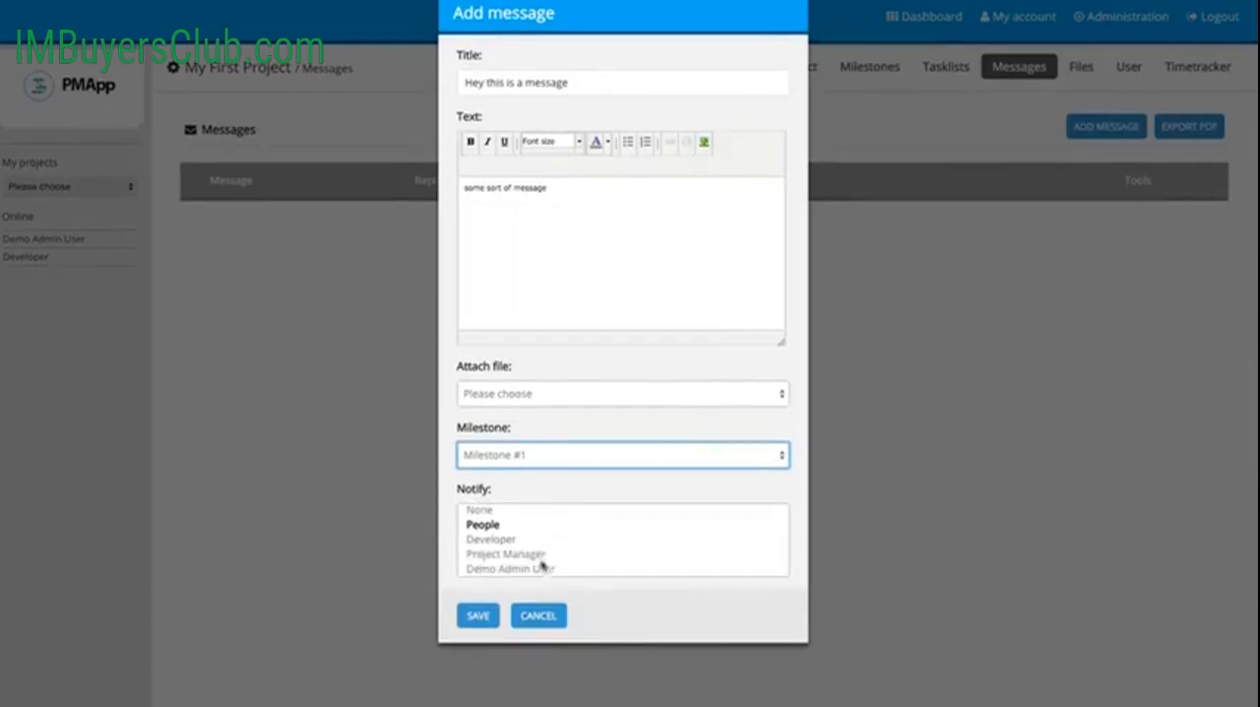
pyautogui.scroll(1, 535, 534)
pyautogui.click(480, 528)
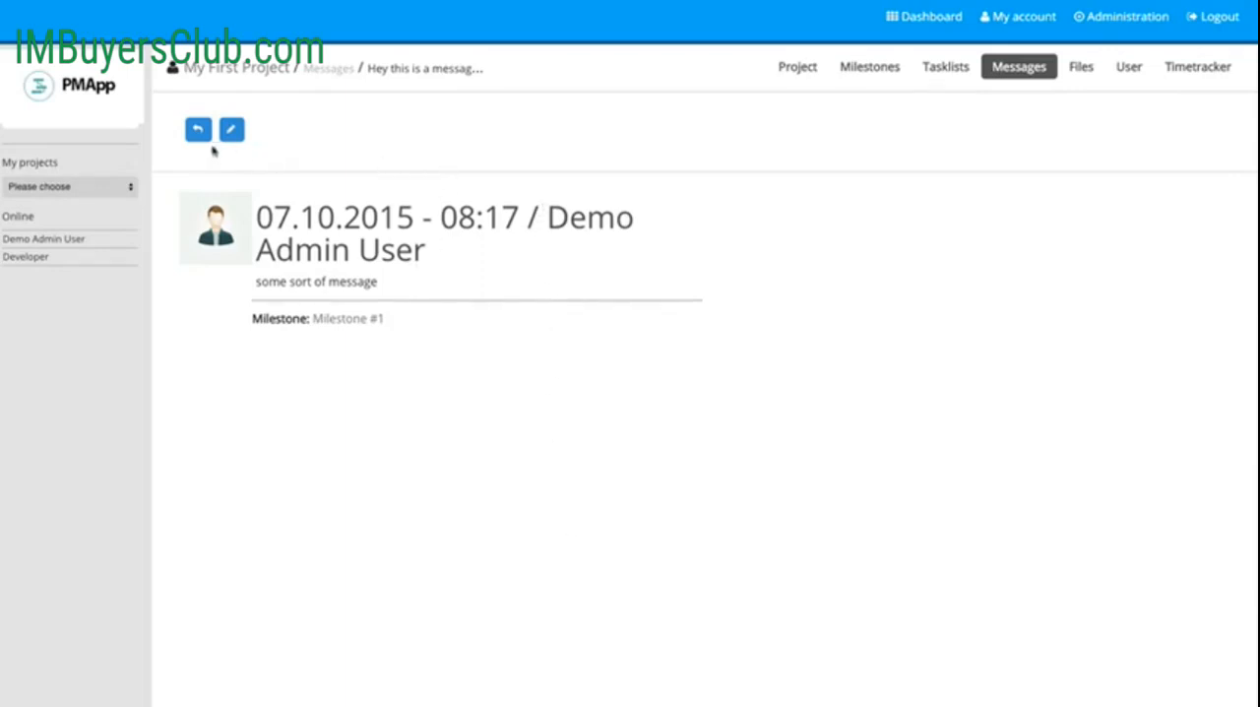
# Step: View the reply form of the posted message, cancel it, and return to the project's message list
pyautogui.click(199, 131)
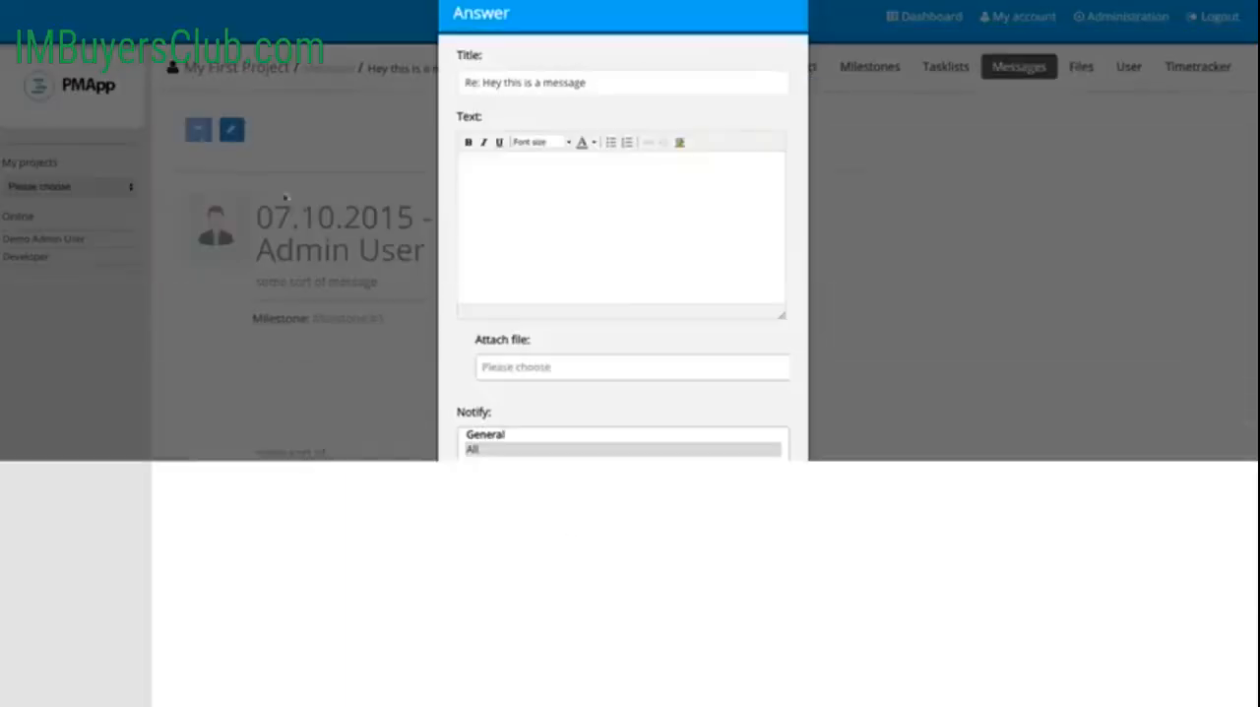
pyautogui.click(533, 544)
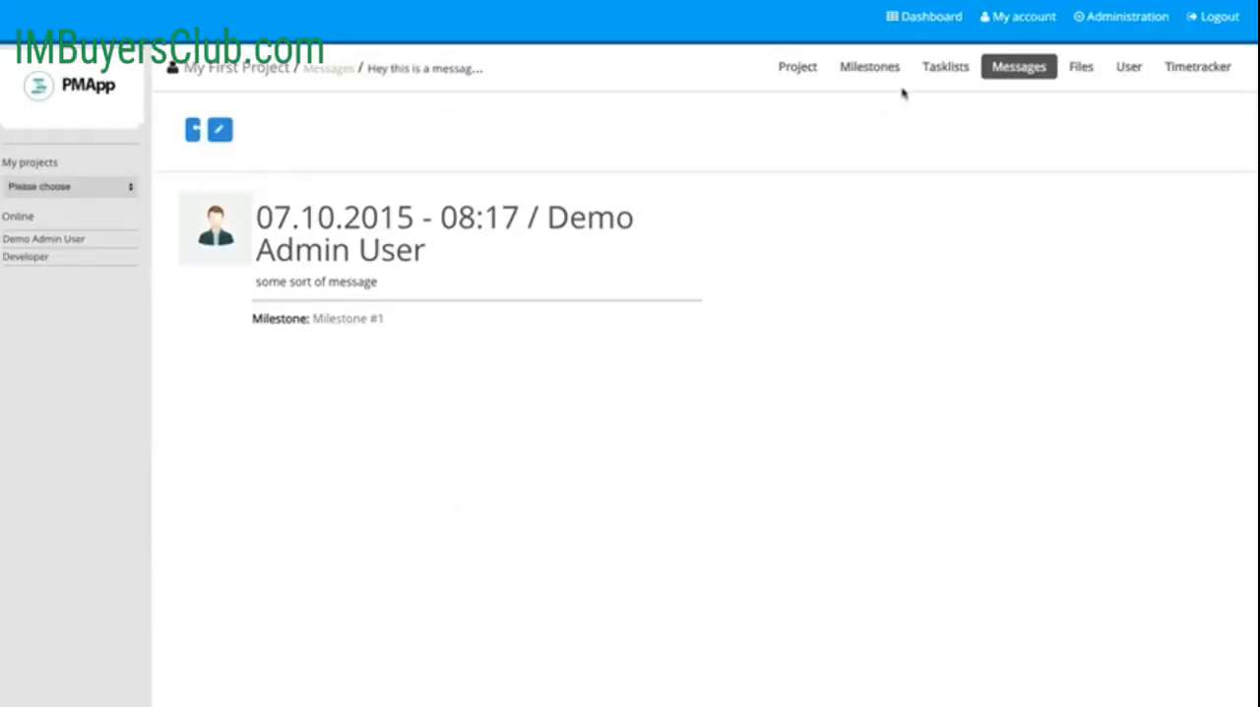
pyautogui.click(1004, 78)
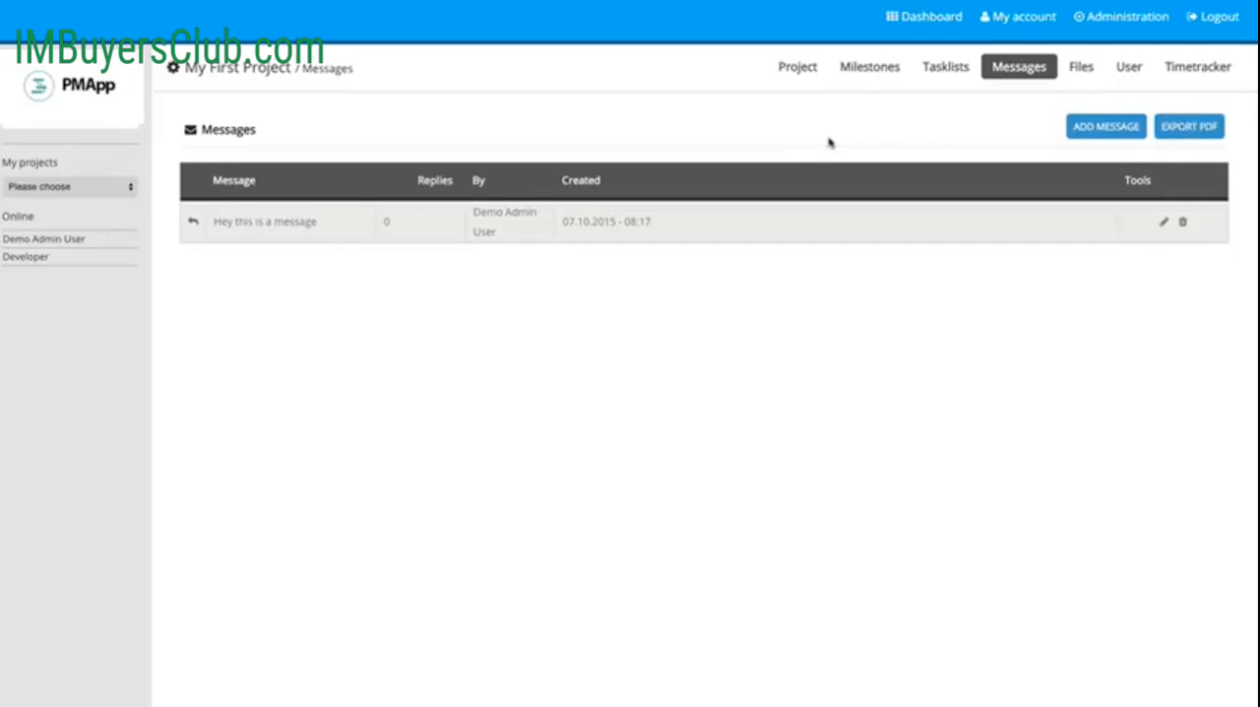
# Step: Add a folder titled "My images" under the root directory of the project's files
pyautogui.click(1080, 69)
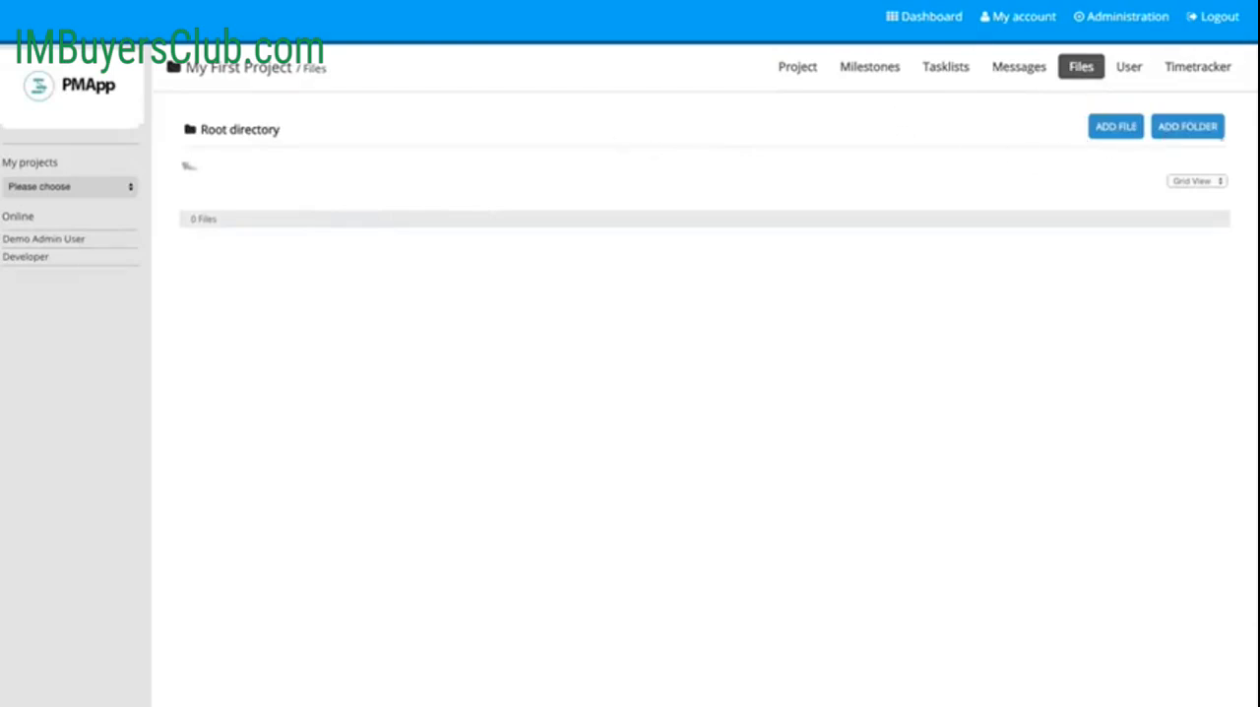
pyautogui.click(1202, 128)
pyautogui.click(533, 94)
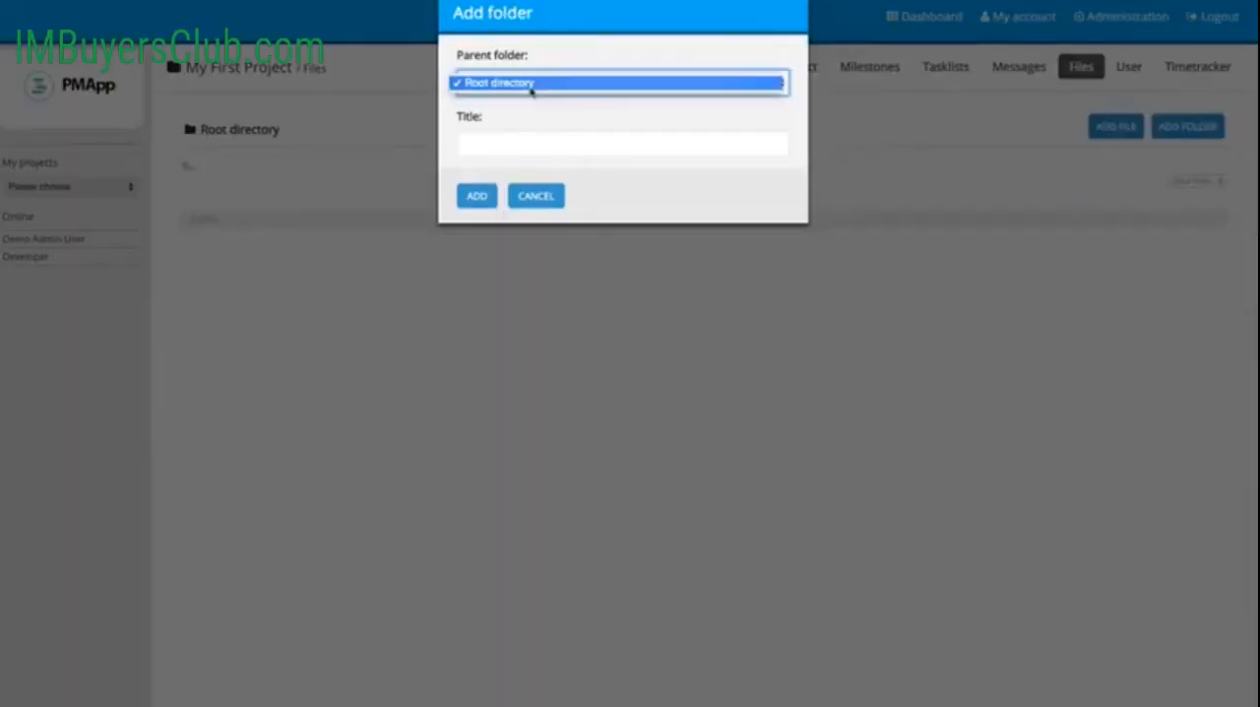
pyautogui.click(631, 85)
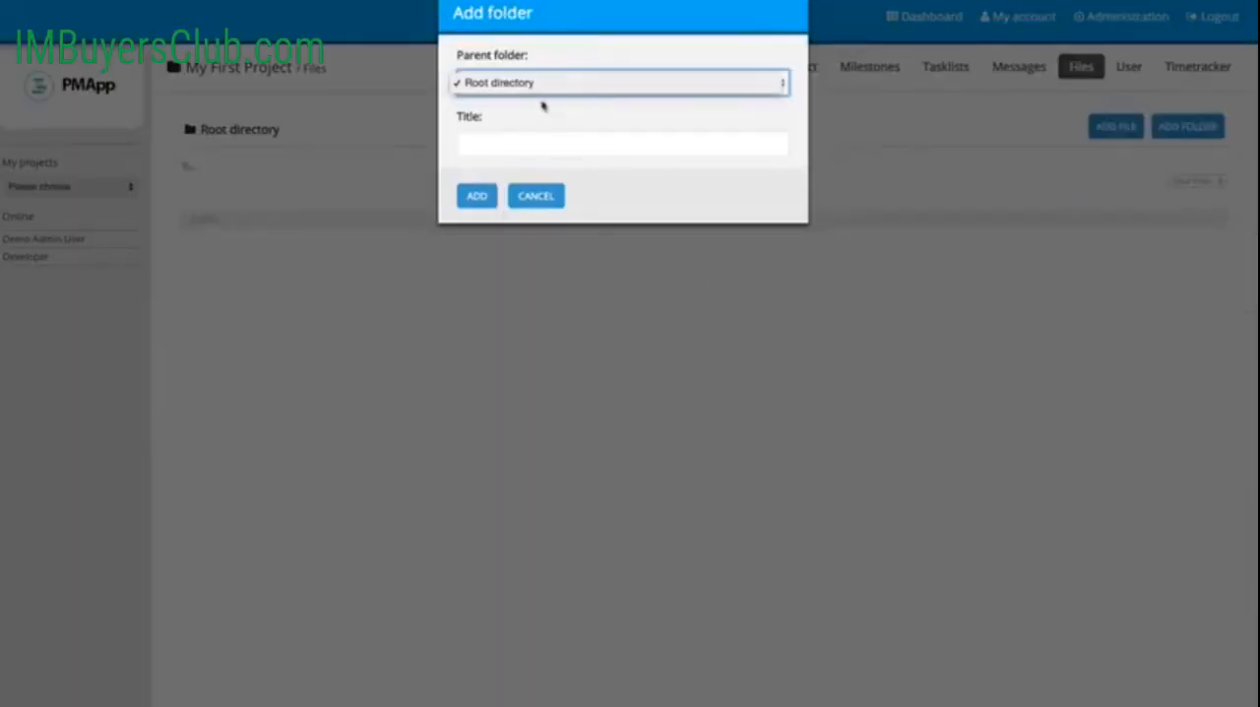
pyautogui.click(516, 152)
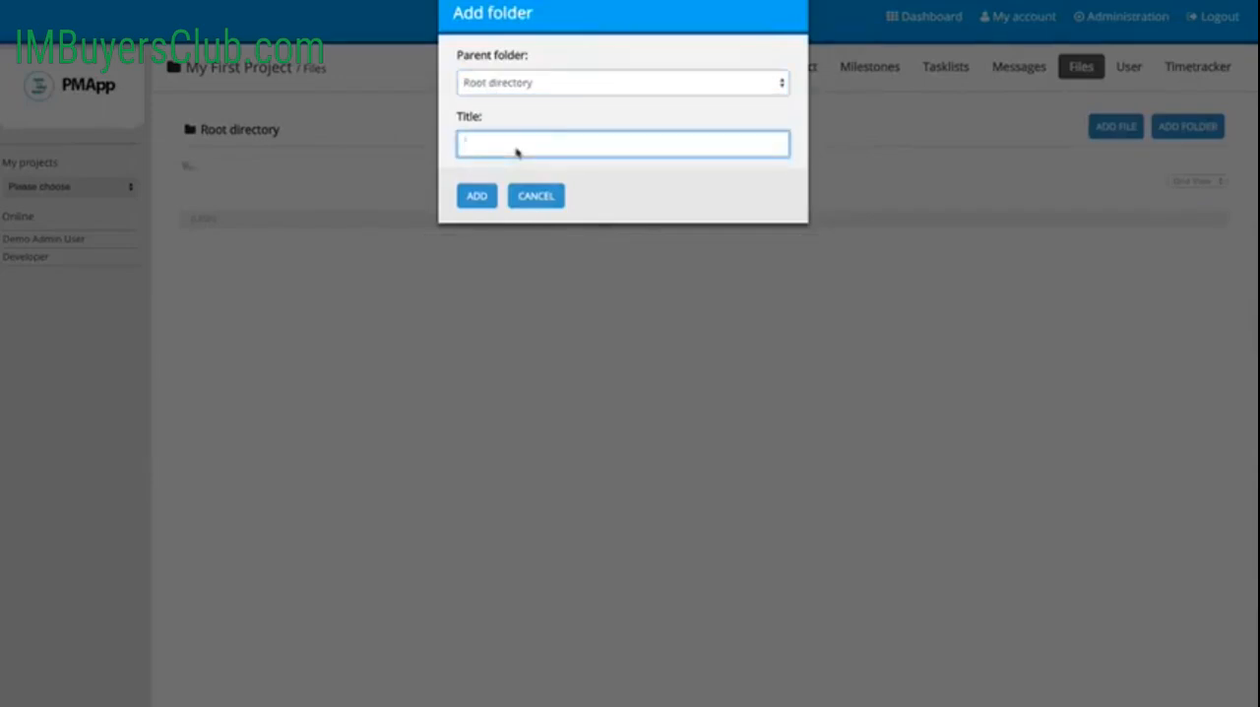
pyautogui.write('My images')
pyautogui.click(482, 199)
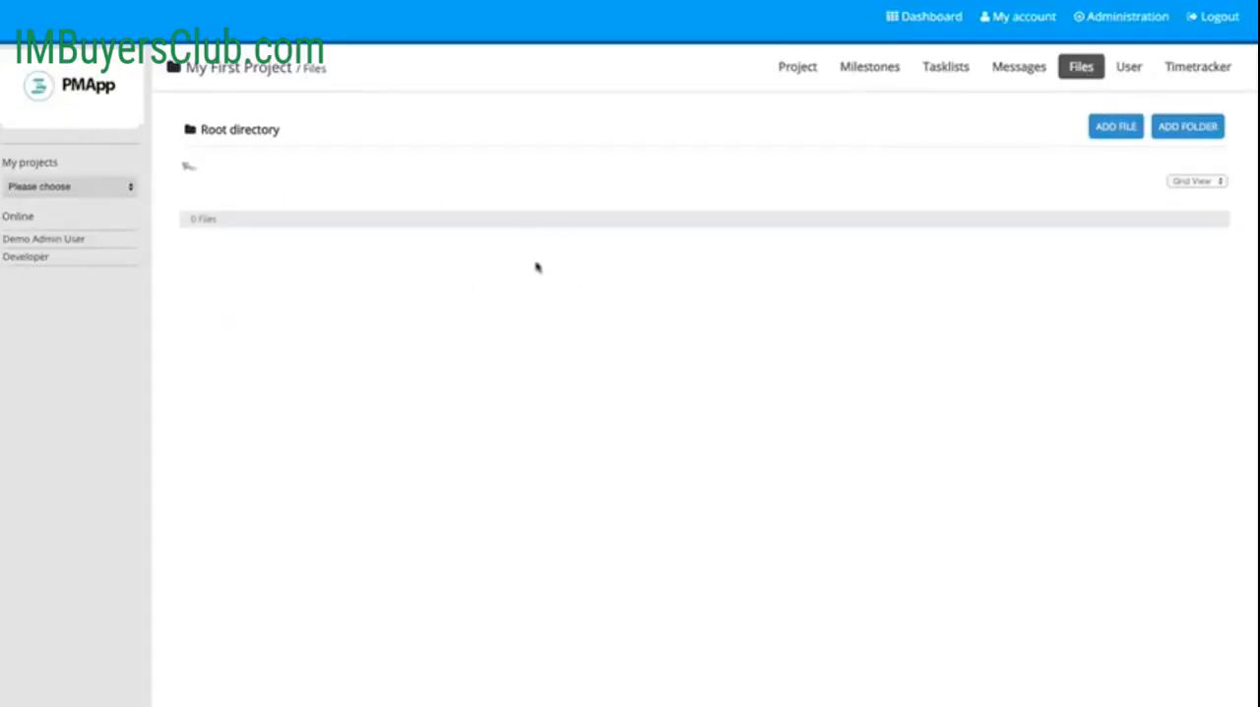
# Step: Examine the folder and notification options for adding a file, choose None for notifications, and cancel without adding a file
pyautogui.click(1114, 130)
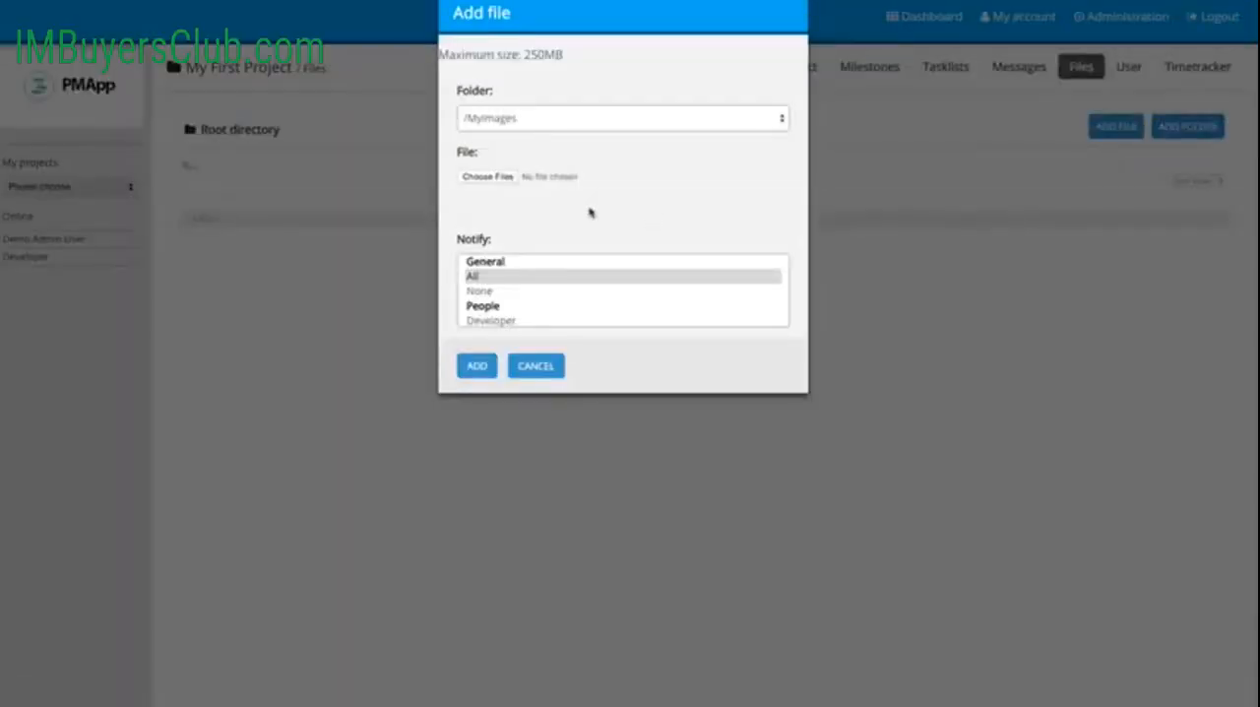
pyautogui.click(512, 124)
pyautogui.click(574, 147)
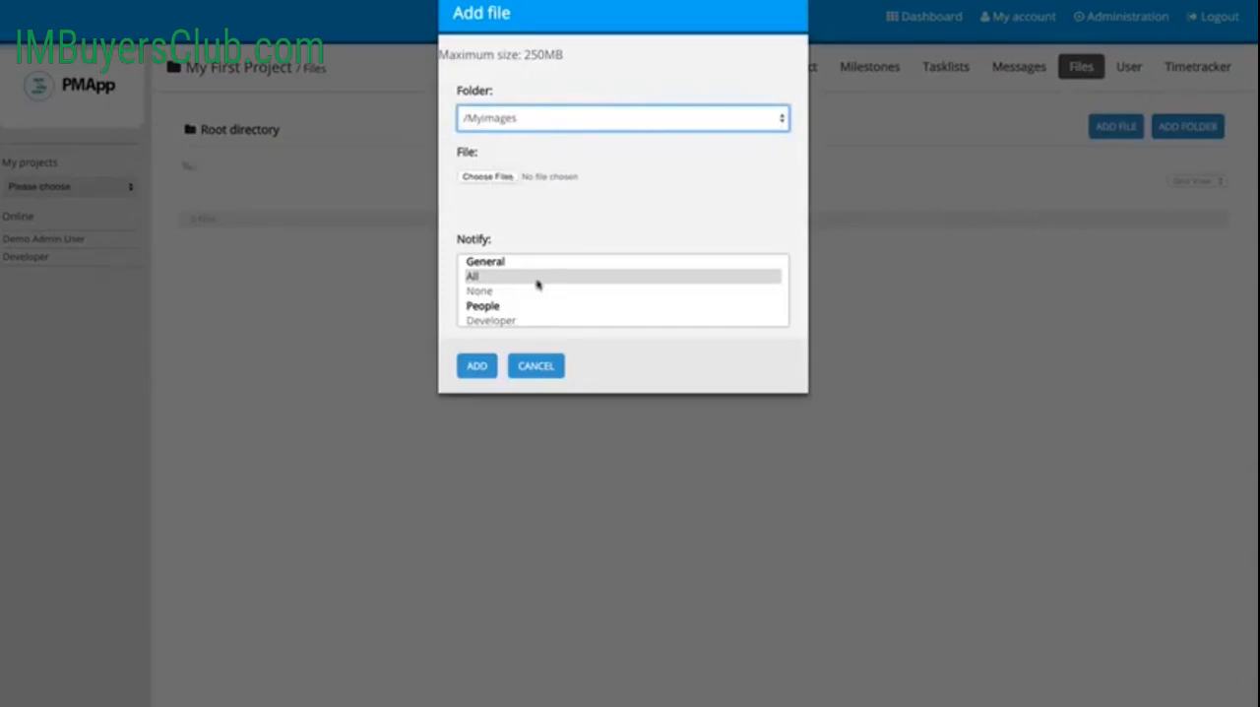
pyautogui.scroll(-1, 521, 289)
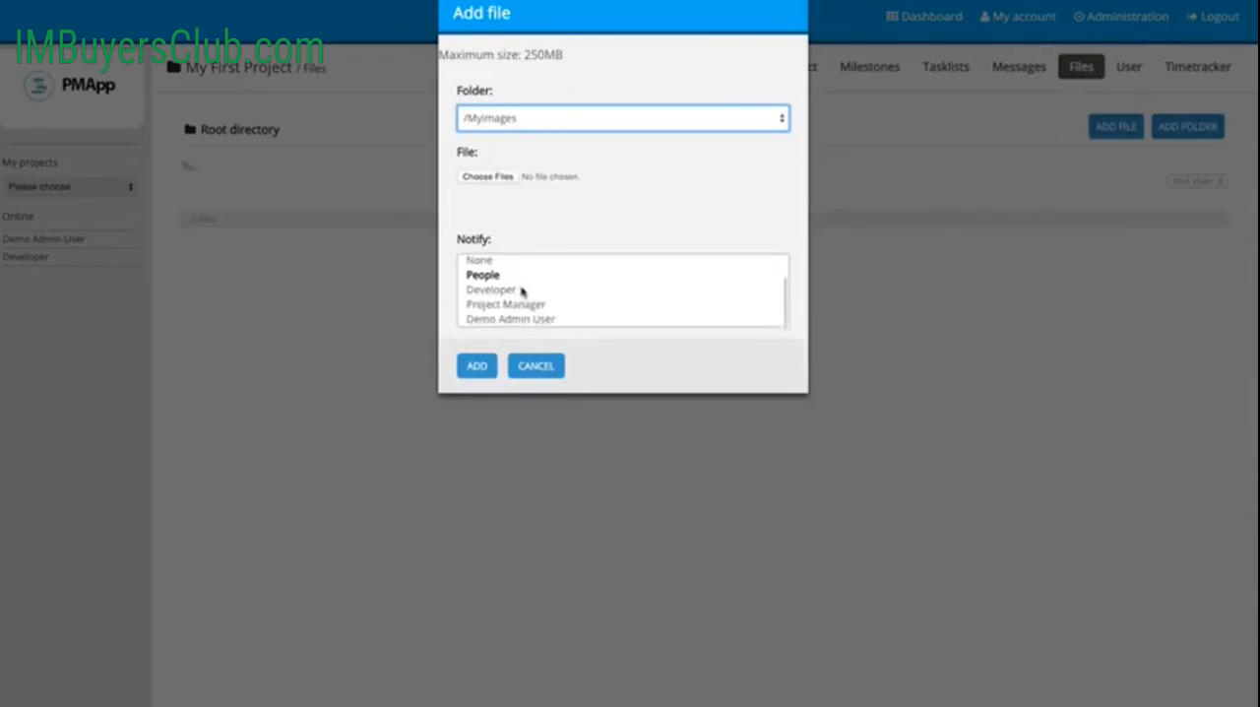
pyautogui.scroll(1, 521, 287)
pyautogui.click(487, 292)
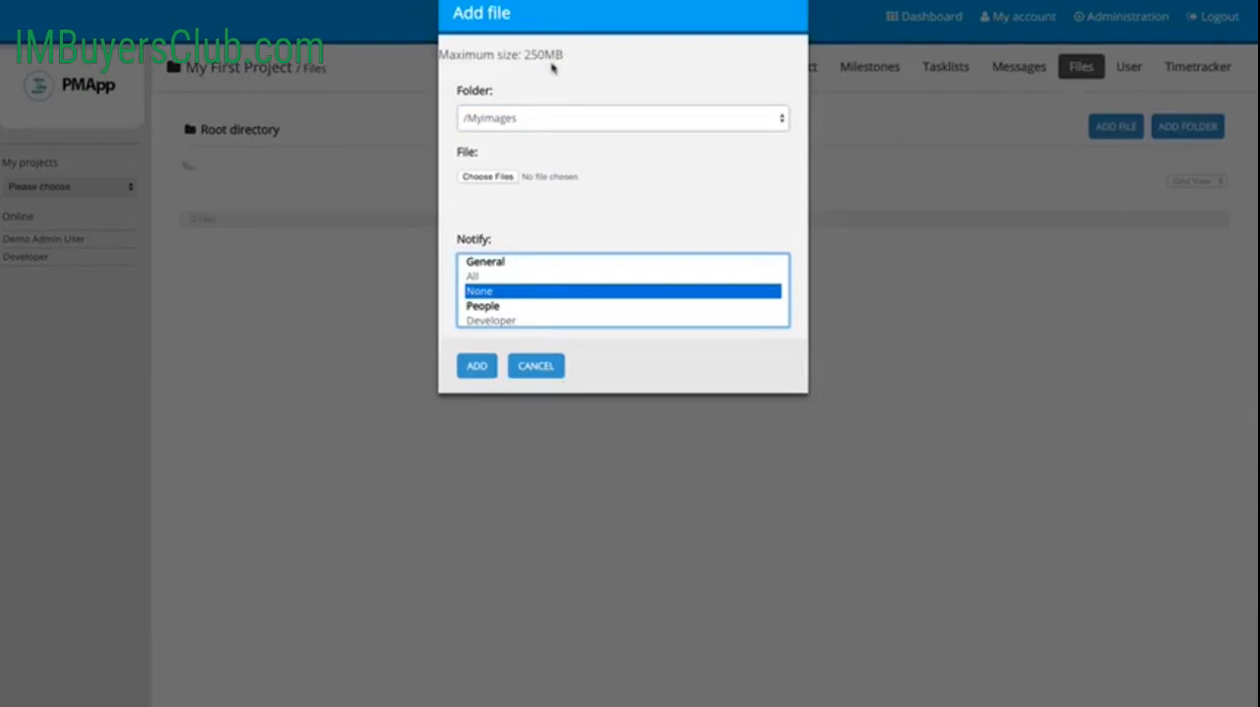
pyautogui.click(550, 373)
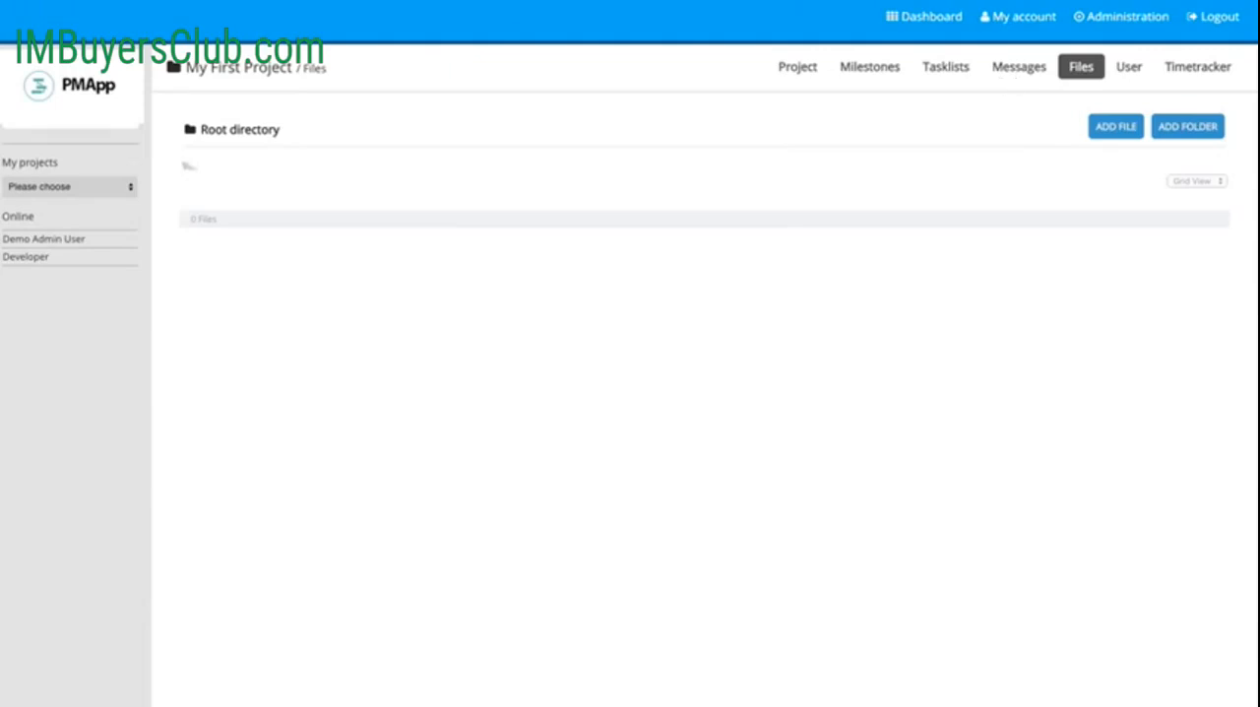
# Step: View the project's people and its time tracker report, and return to the project dashboard
pyautogui.click(1123, 0)
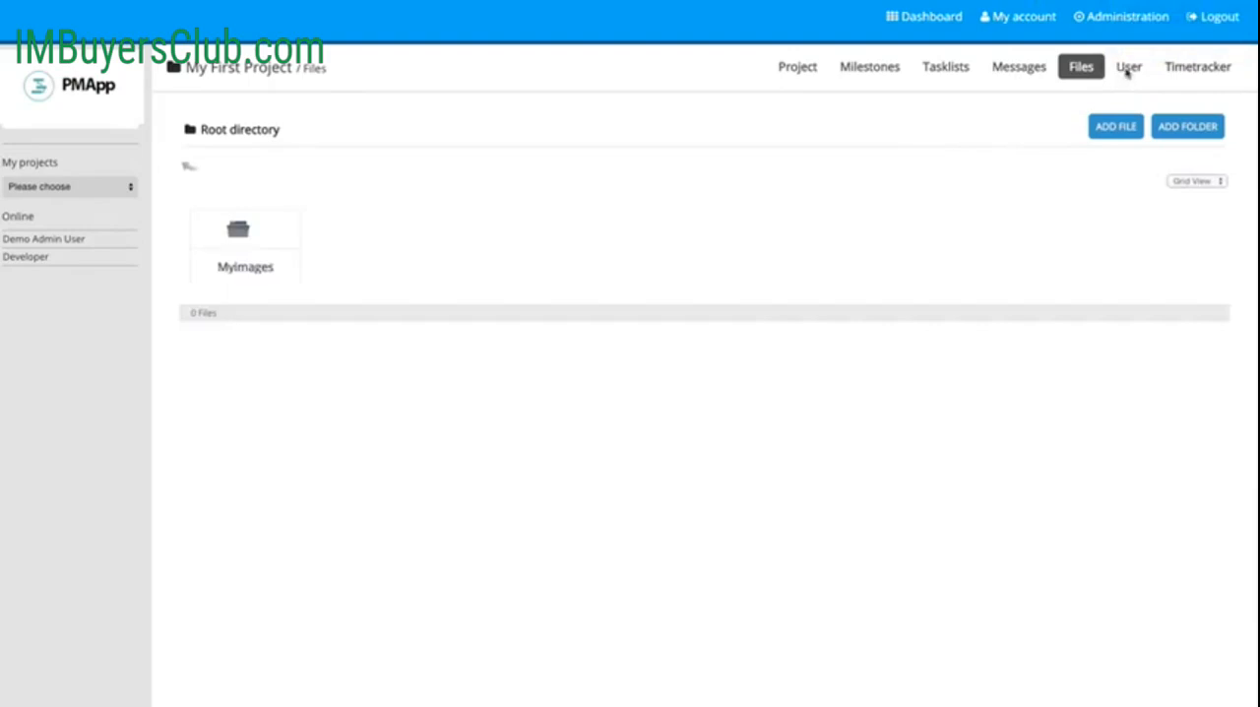
pyautogui.click(1127, 67)
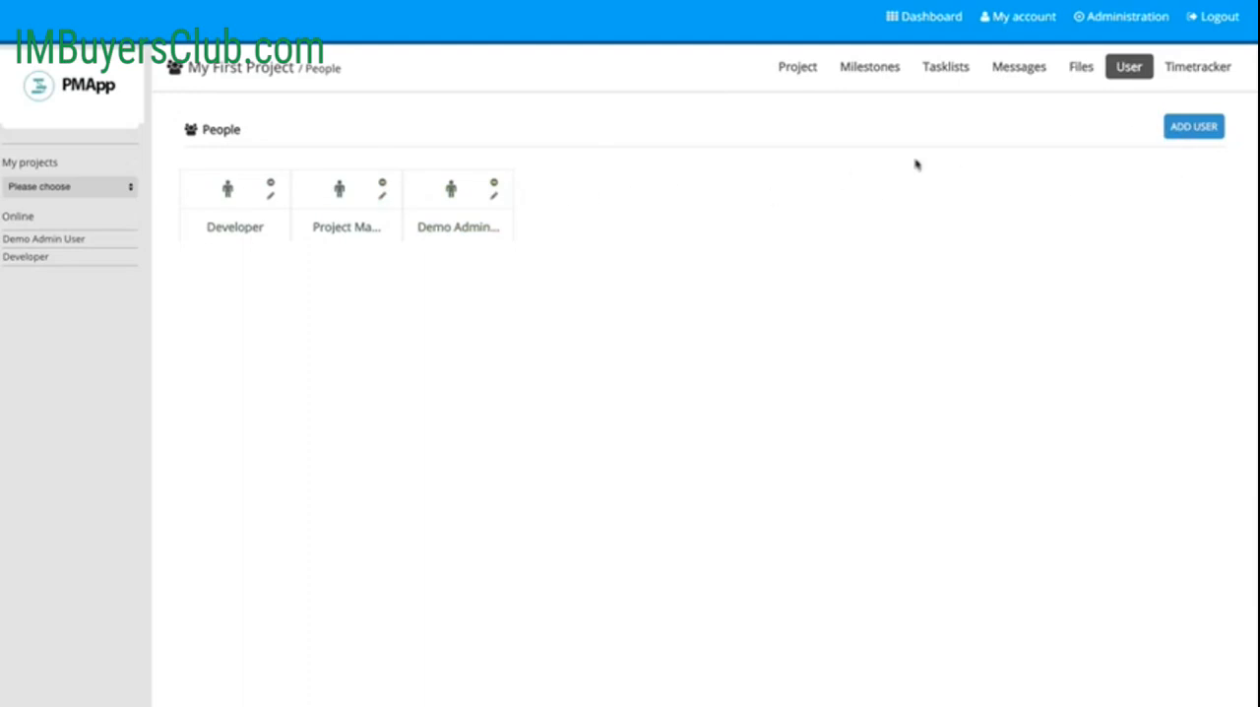
pyautogui.click(1189, 77)
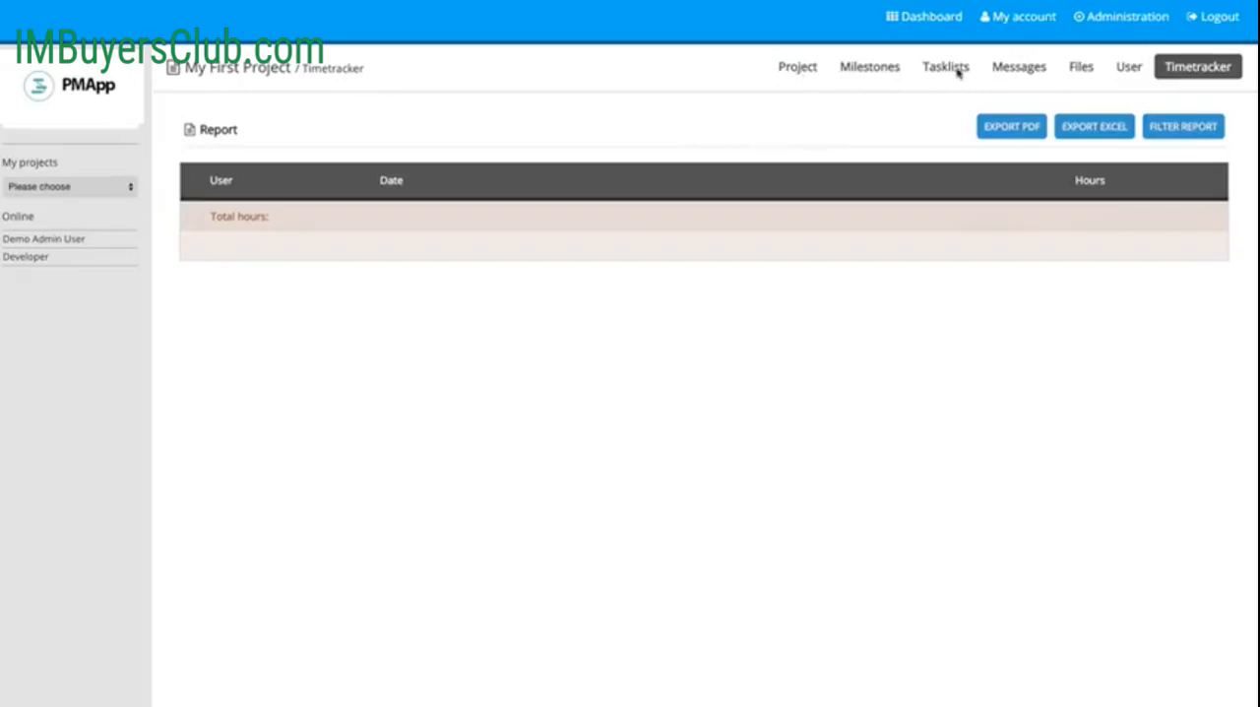
pyautogui.click(799, 69)
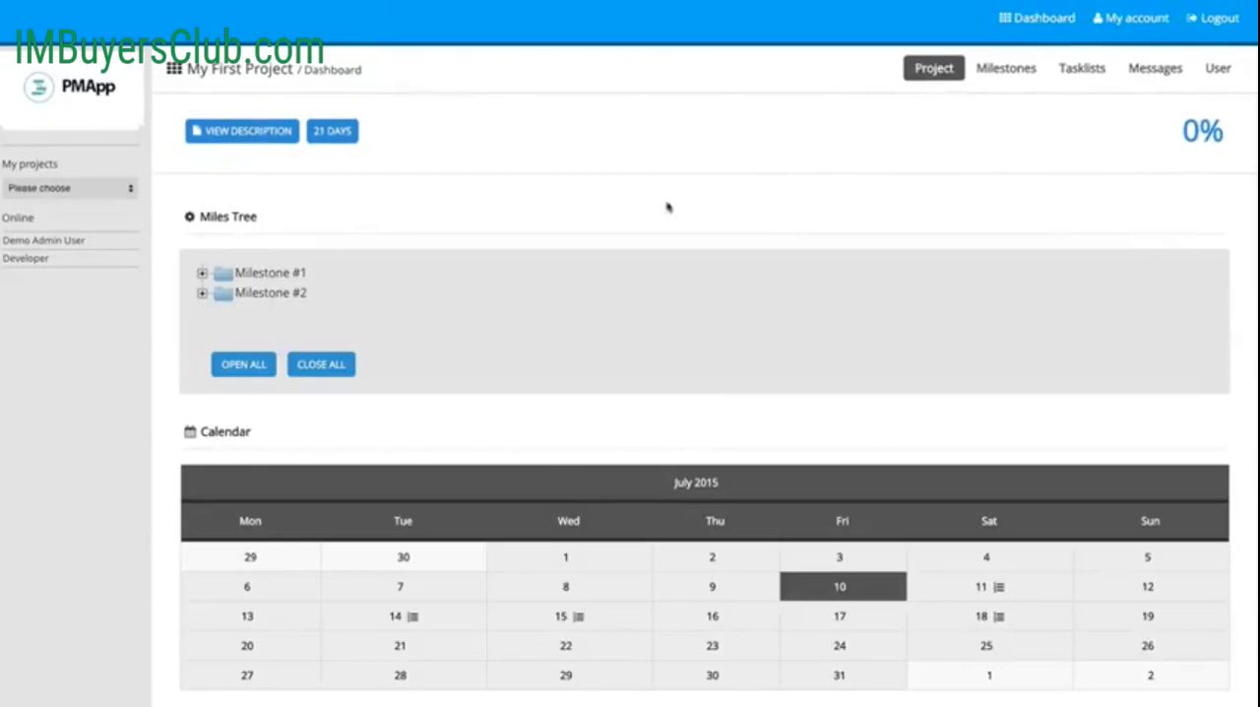
# Step: Add a 5-hour time tracker entry as the developer with the comment "Everything went smooth" for "Task #1 for Developer"
pyautogui.scroll(-3, 985, 414)
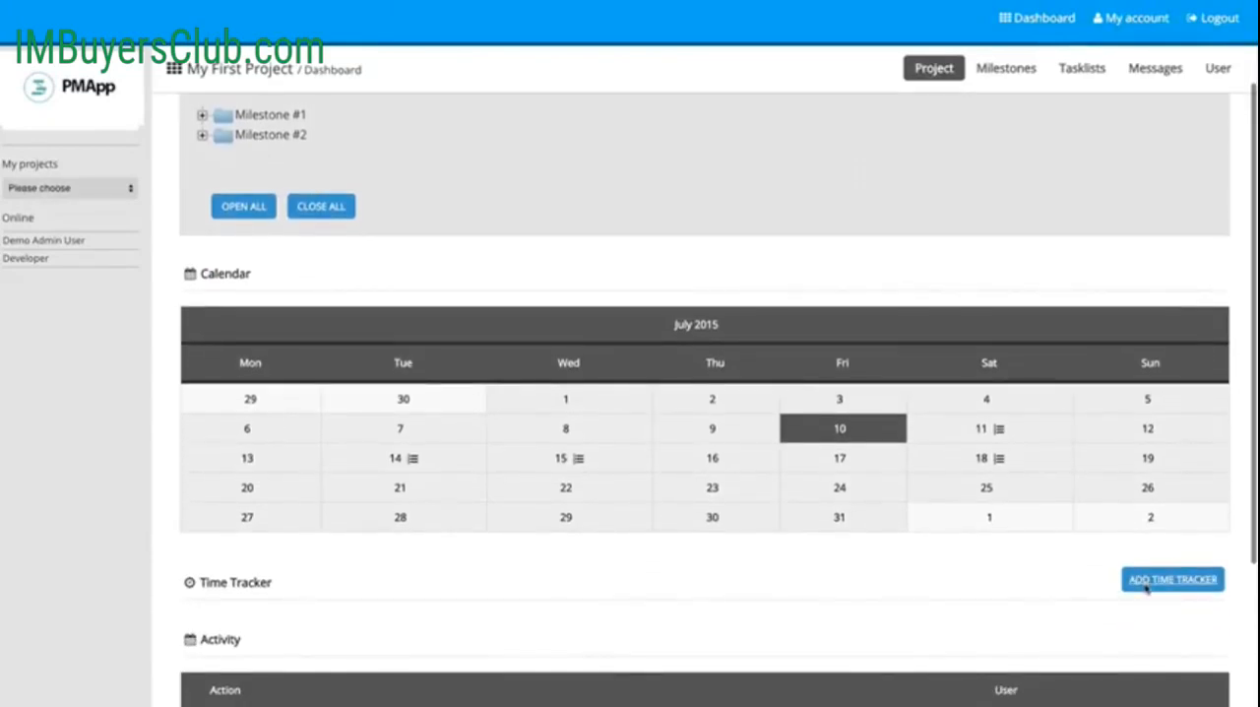
pyautogui.click(1146, 583)
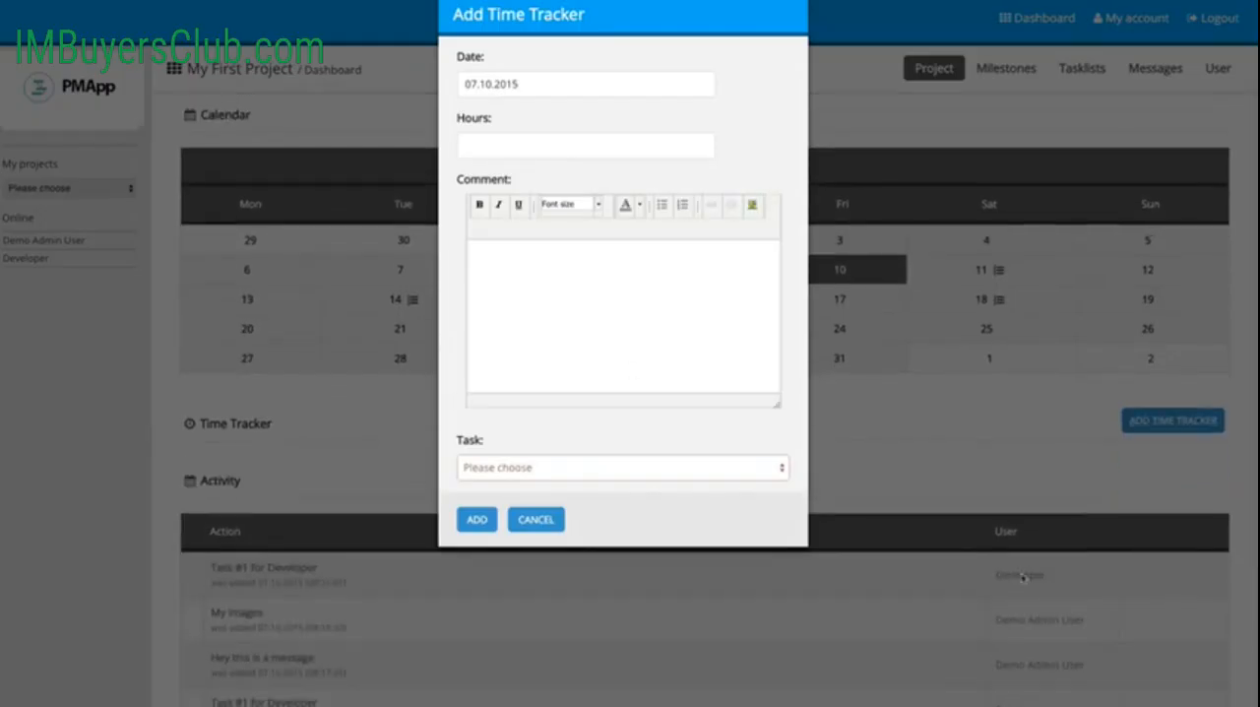
pyautogui.click(513, 151)
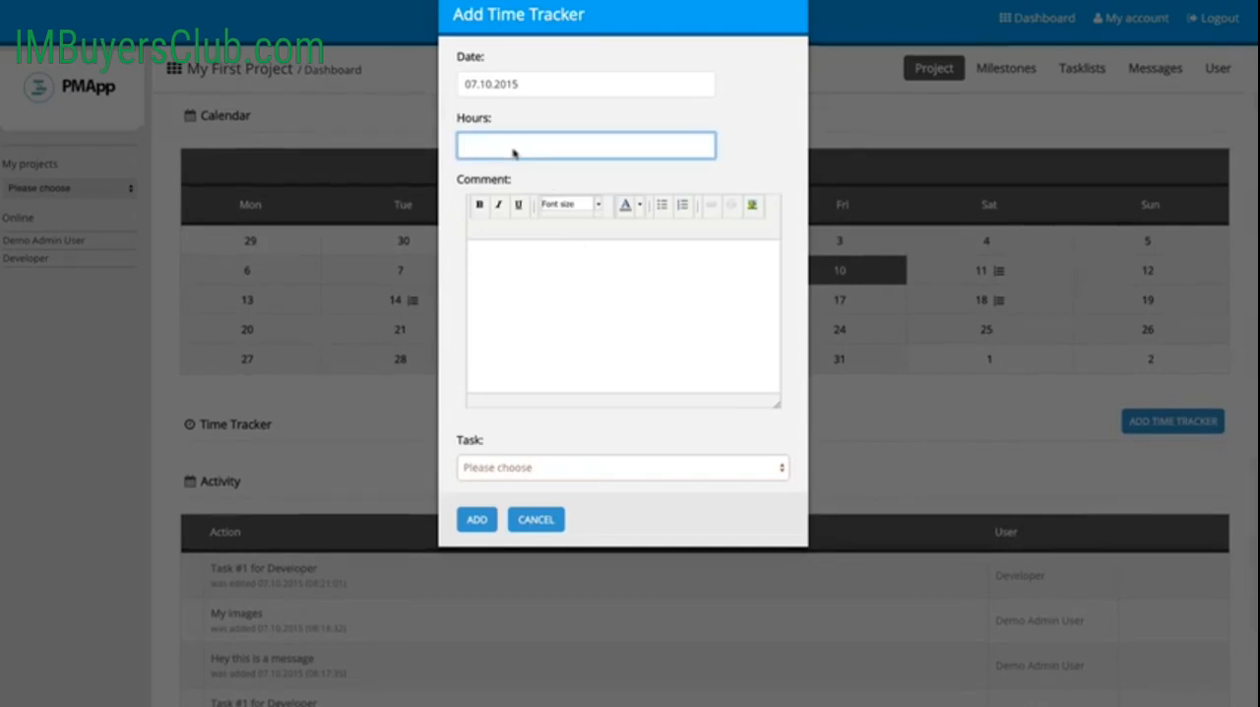
pyautogui.write('5')
pyautogui.click(509, 260)
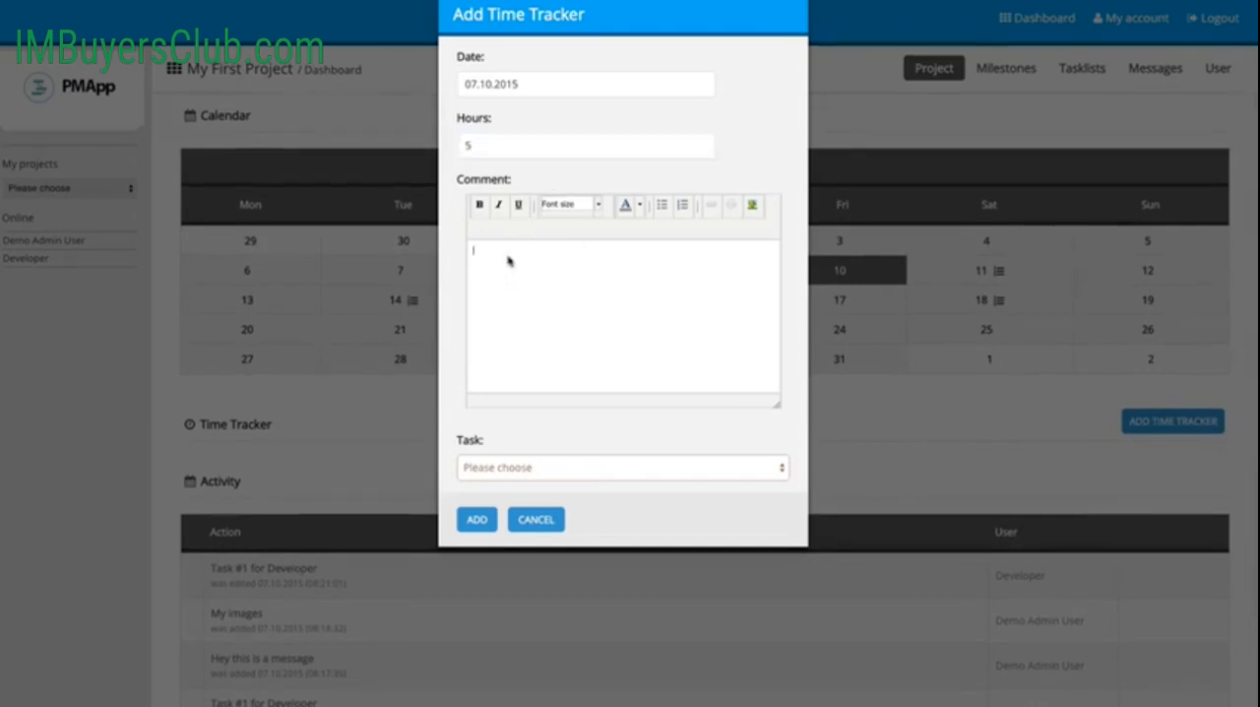
pyautogui.write('I')
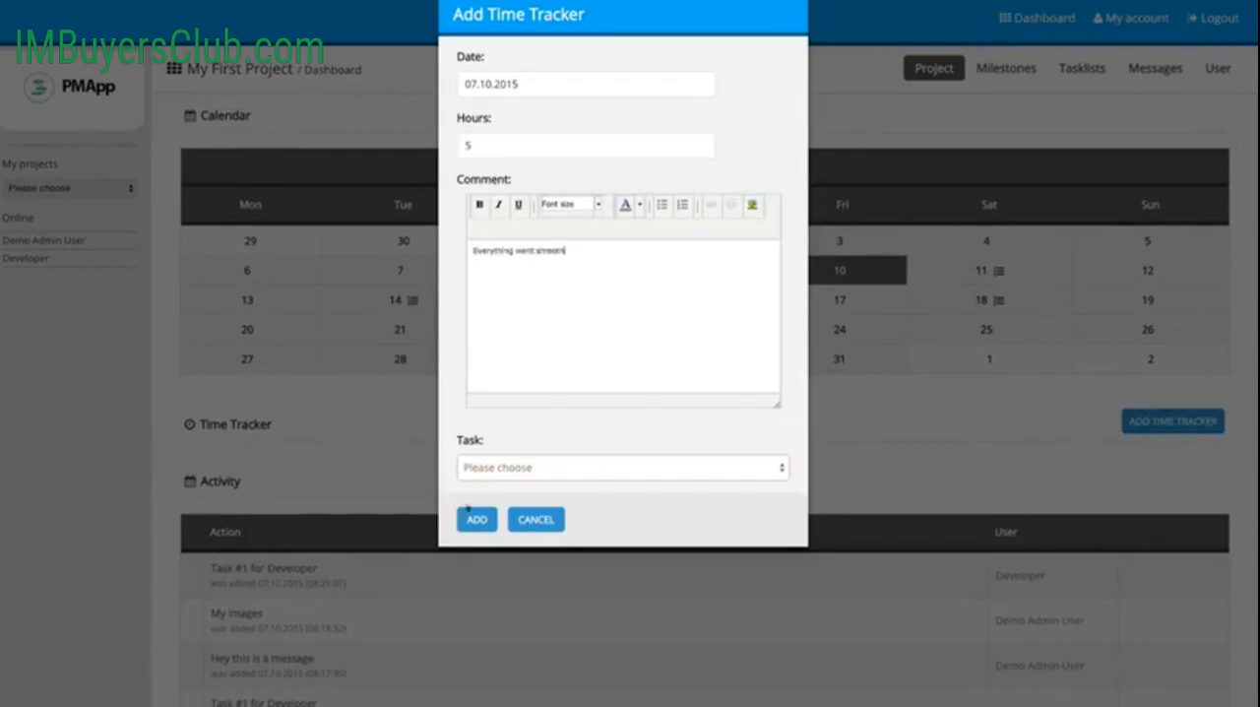
pyautogui.click(559, 472)
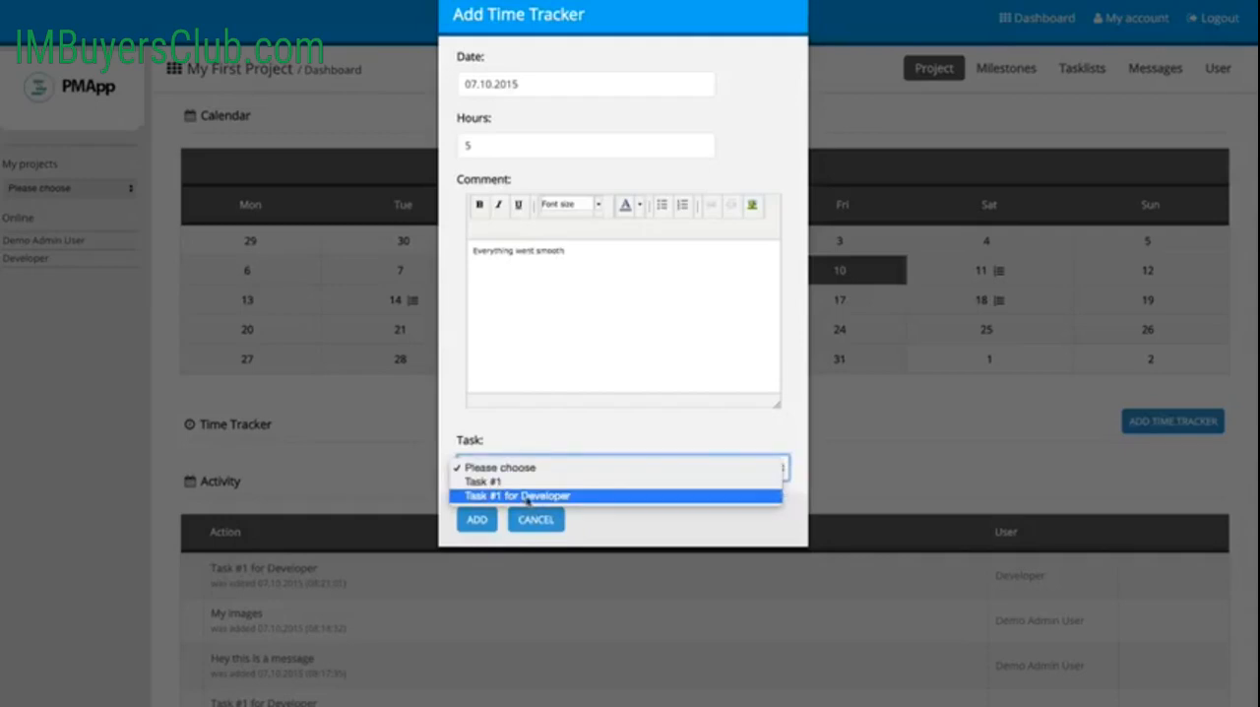
pyautogui.click(527, 495)
pyautogui.click(477, 522)
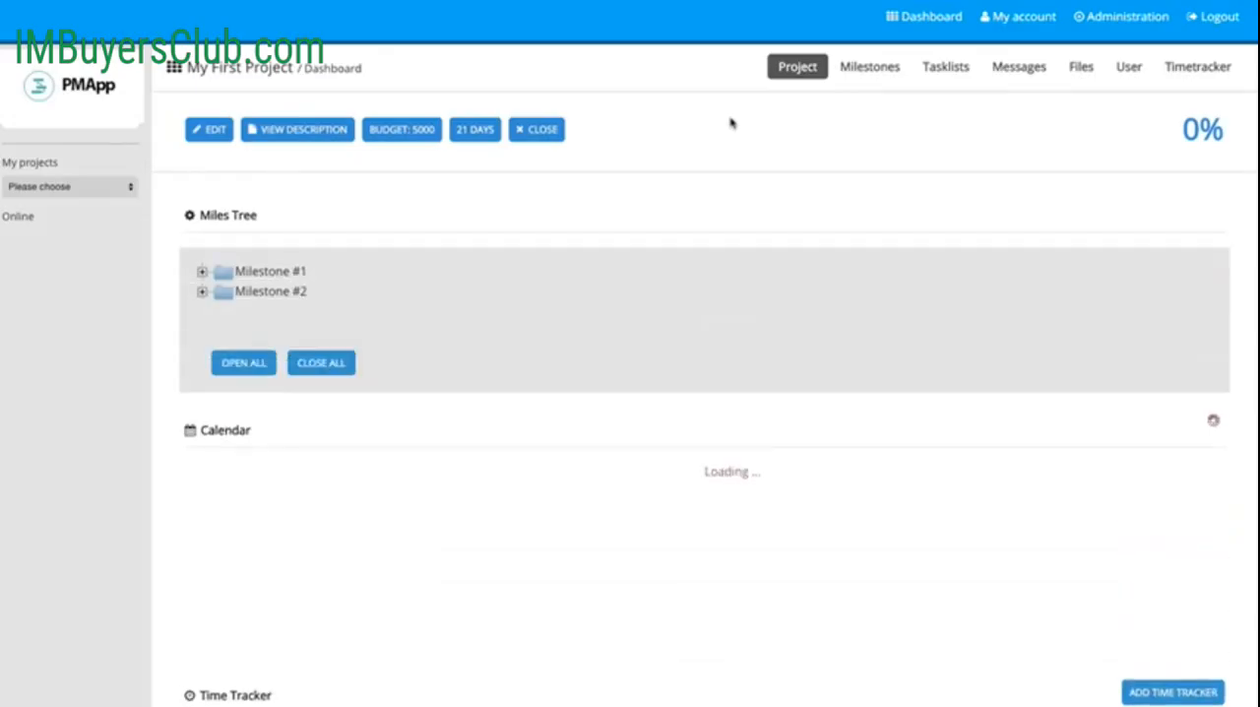
# Step: Open the developer's user profile from the admin session and examine its details, assigned projects and hours report
pyautogui.scroll(-3, 742, 240)
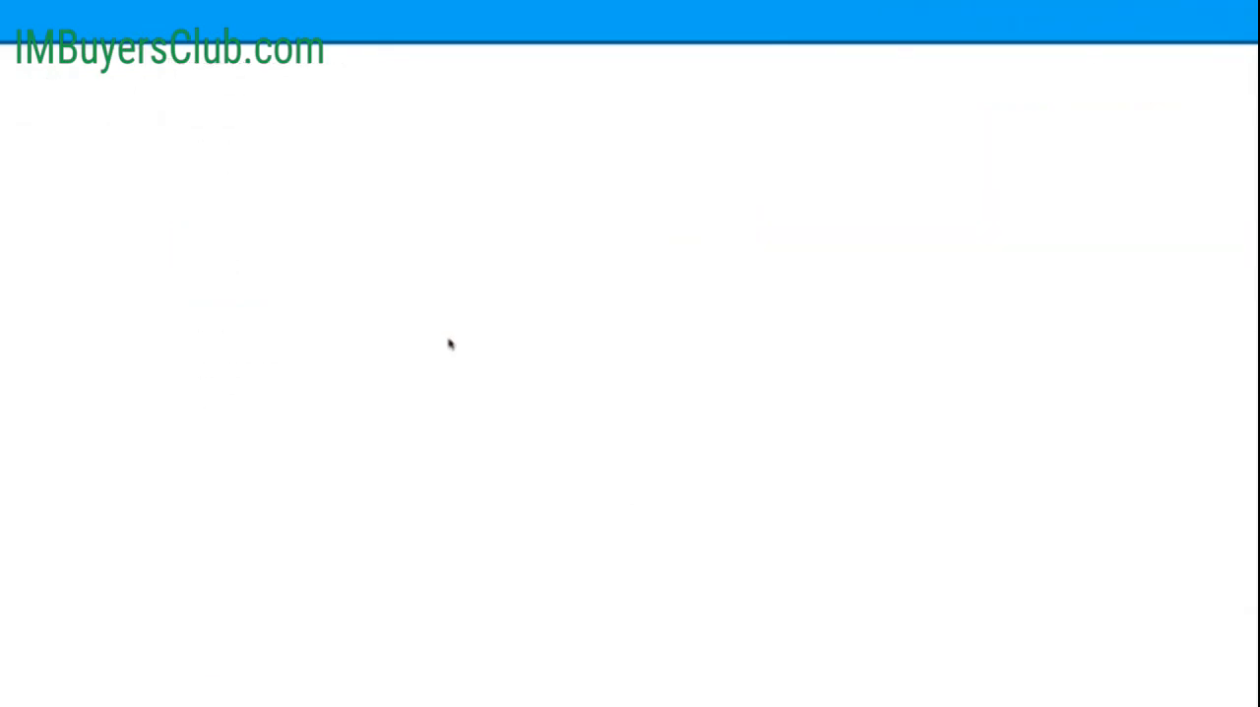
pyautogui.scroll(-1, 448, 344)
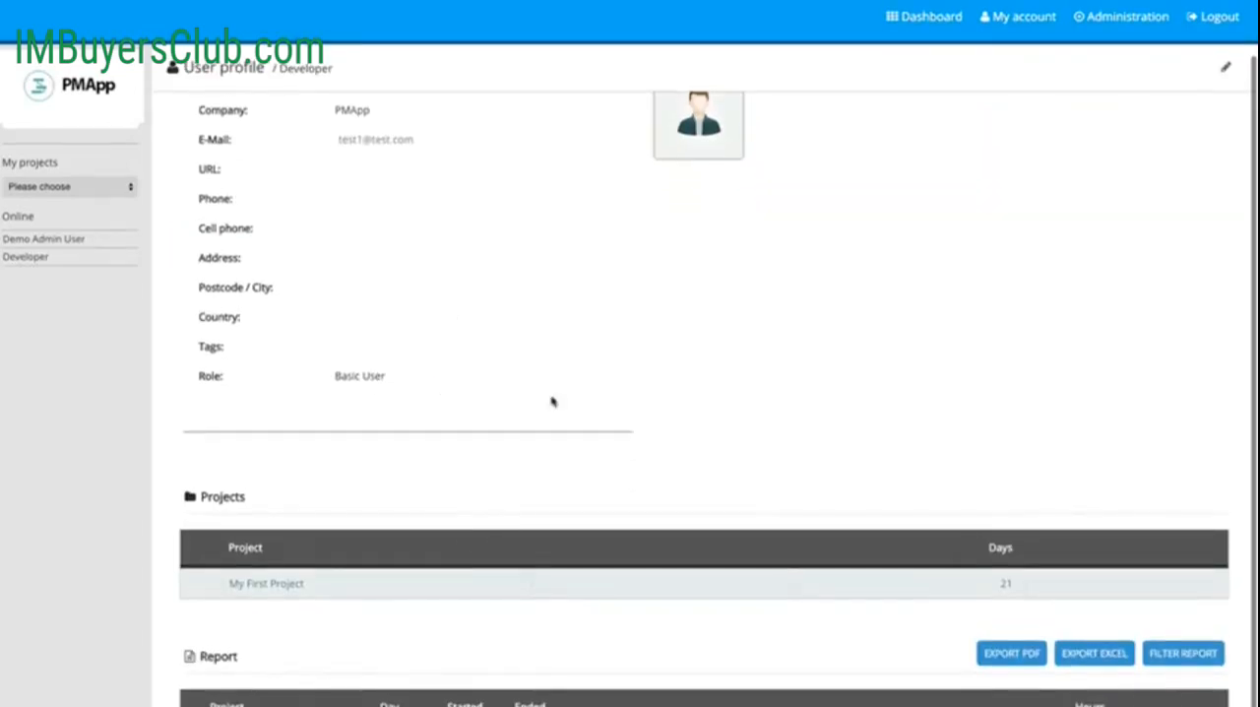
pyautogui.scroll(-2, 267, 594)
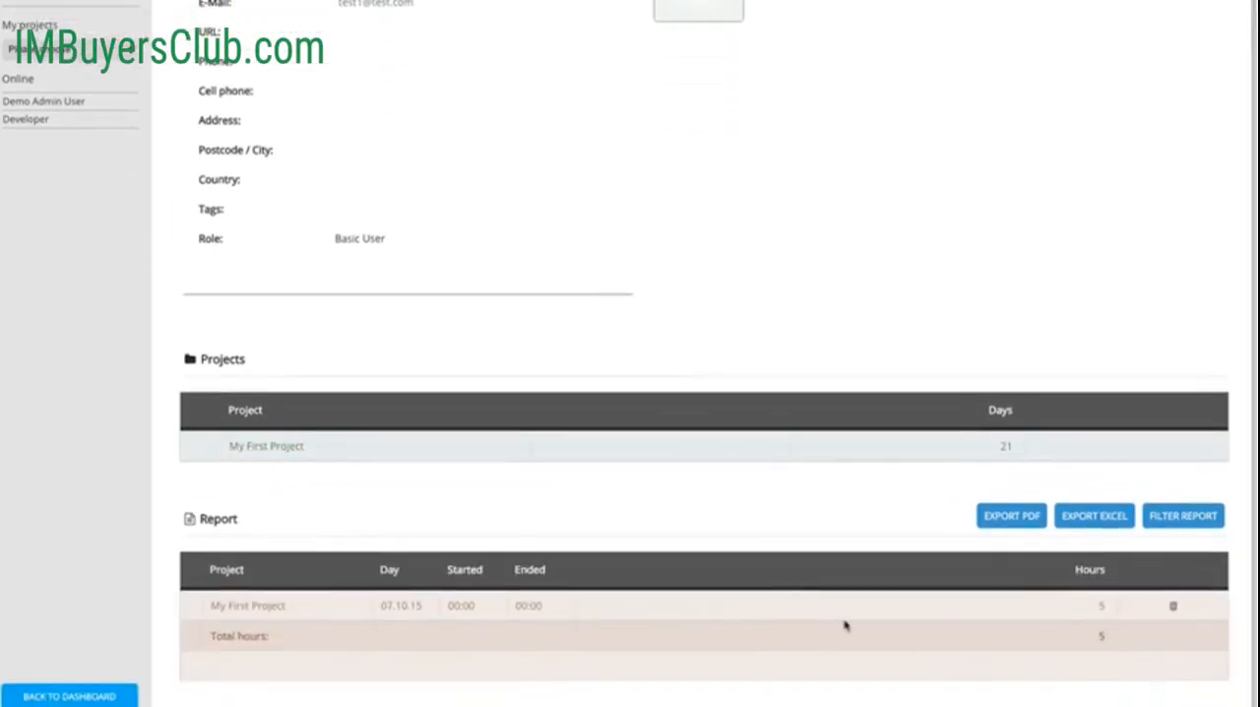
pyautogui.scroll(1, 497, 438)
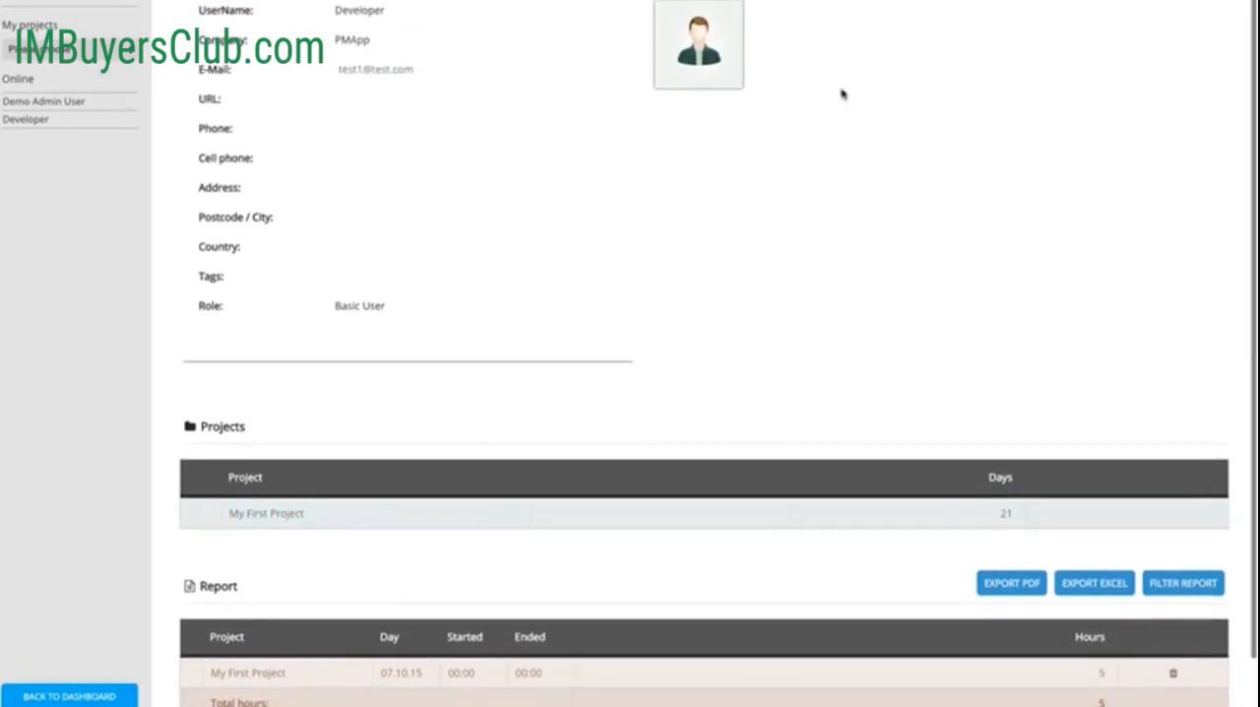
pyautogui.scroll(2, 924, 32)
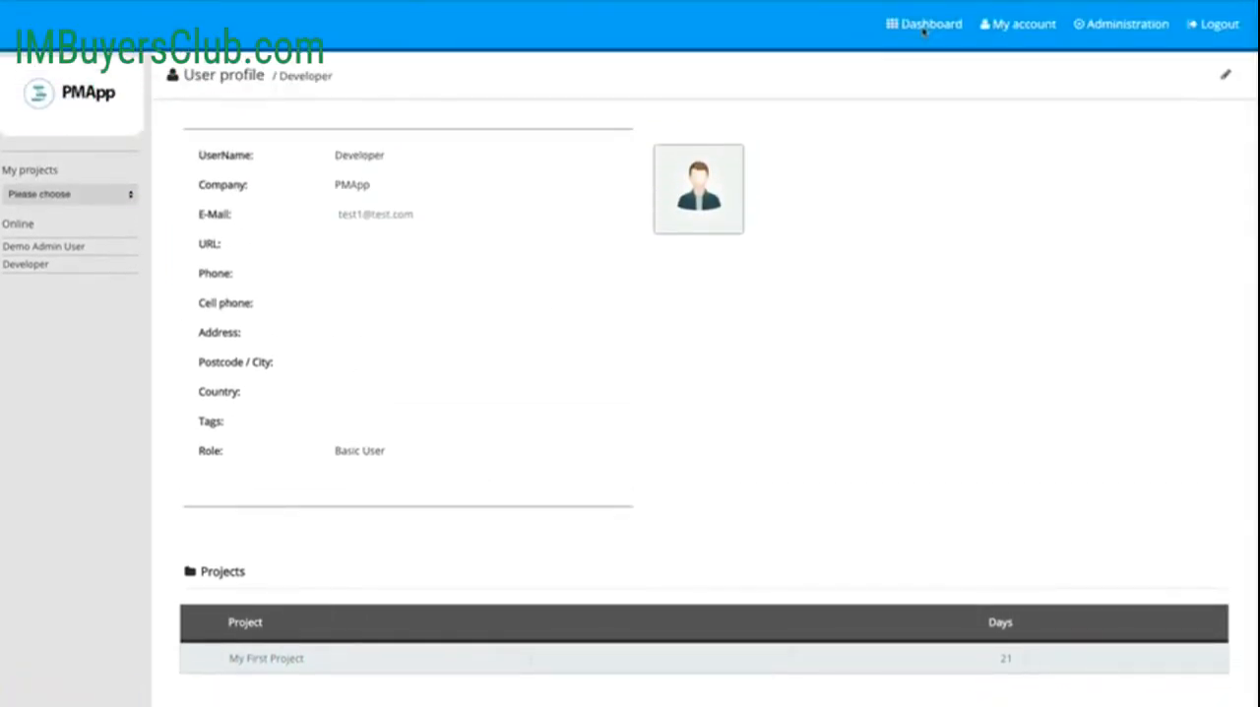